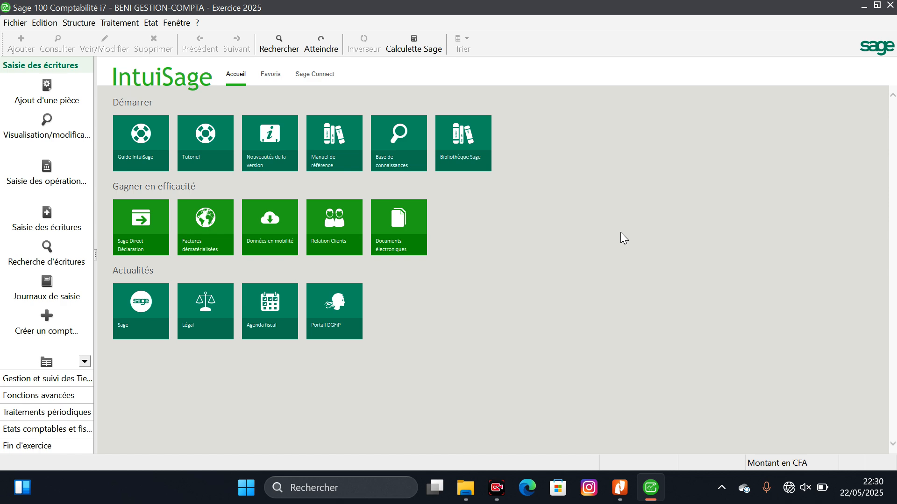
Step: Switch to the training PDF in Nitro Pro and examine the CIE electricity invoice's charges, taxes, total and cheque payment terms
{"action": "left_click", "coordinate": [620, 487]}
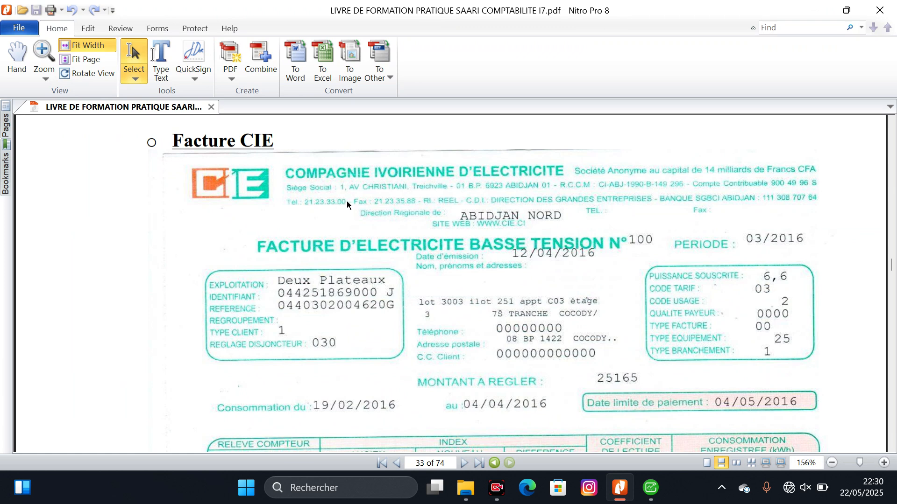
{"action": "scroll", "coordinate": [350, 205], "scroll_direction": "down", "scroll_amount": 3}
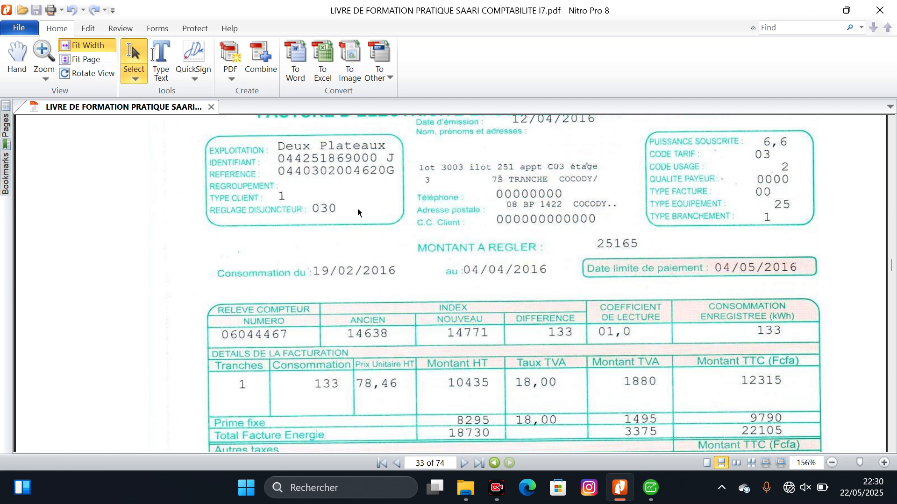
{"action": "scroll", "coordinate": [390, 205], "scroll_direction": "down", "scroll_amount": 3}
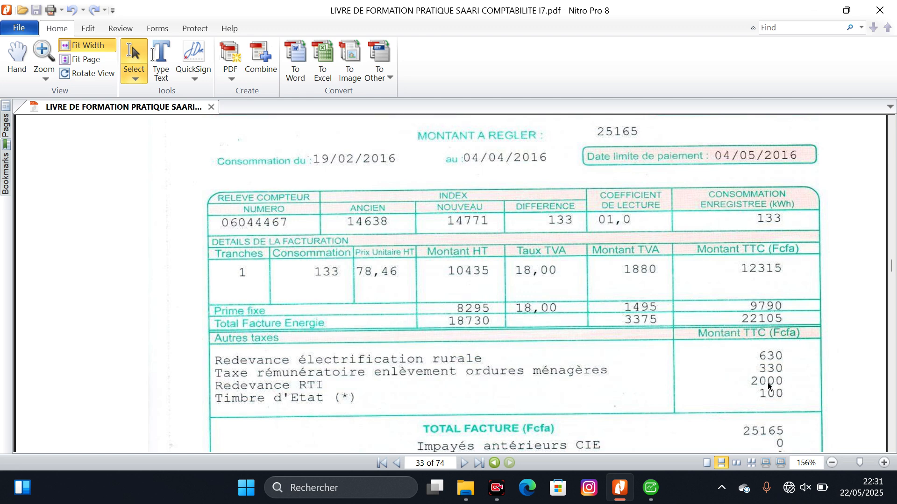
{"action": "scroll", "coordinate": [467, 325], "scroll_direction": "down", "scroll_amount": 5}
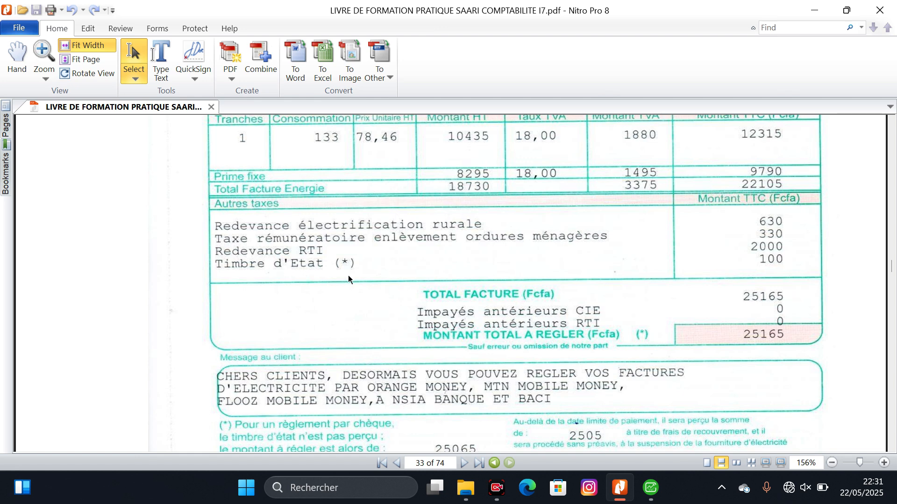
{"action": "scroll", "coordinate": [560, 263], "scroll_direction": "down", "scroll_amount": 2}
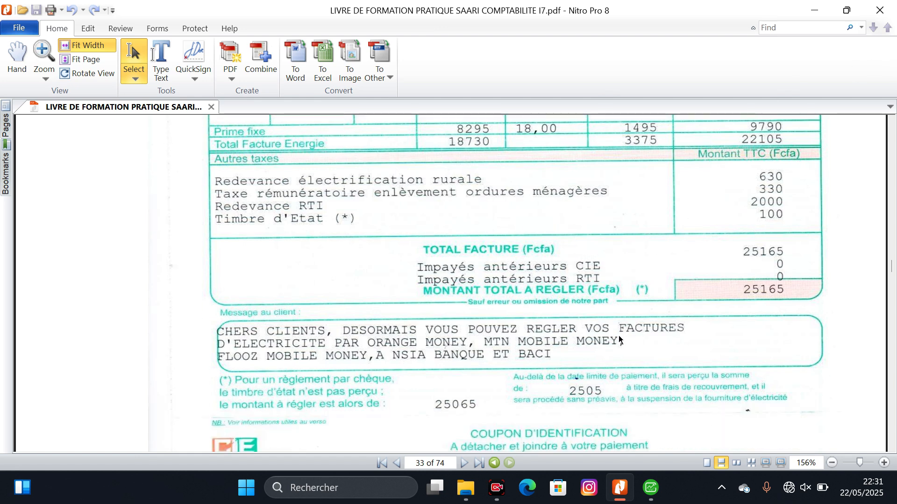
{"action": "scroll", "coordinate": [618, 335], "scroll_direction": "down", "scroll_amount": 2}
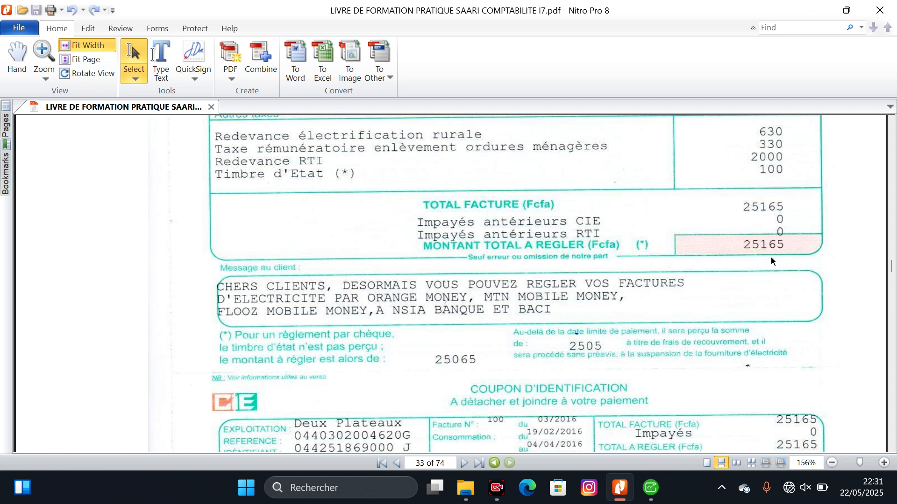
{"action": "scroll", "coordinate": [685, 276], "scroll_direction": "down", "scroll_amount": 2}
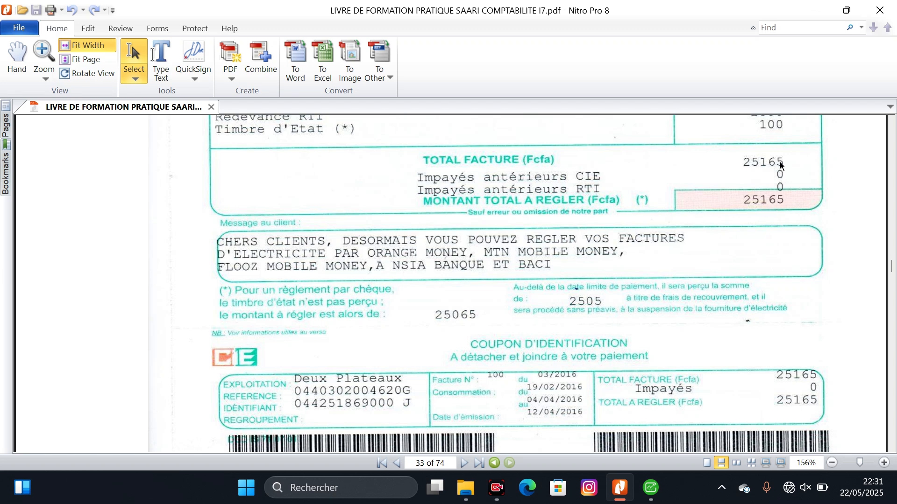
{"action": "scroll", "coordinate": [756, 152], "scroll_direction": "up", "scroll_amount": 1}
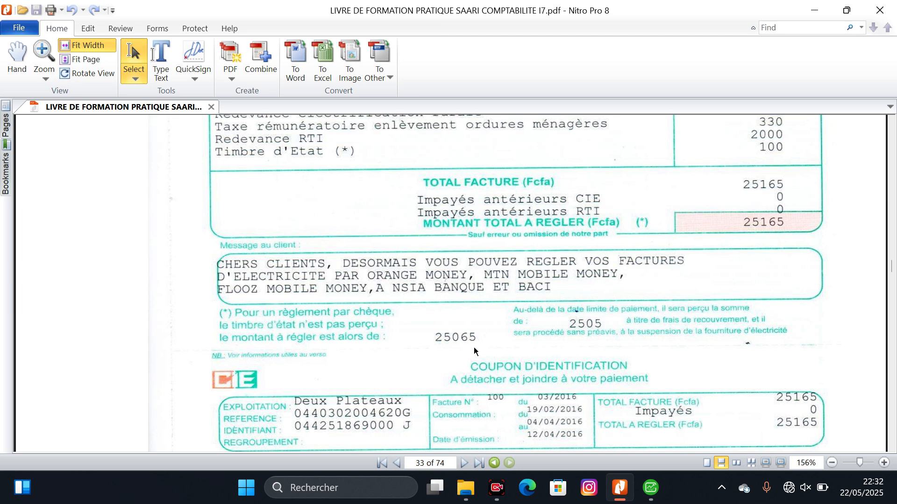
{"action": "scroll", "coordinate": [481, 342], "scroll_direction": "down", "scroll_amount": 1}
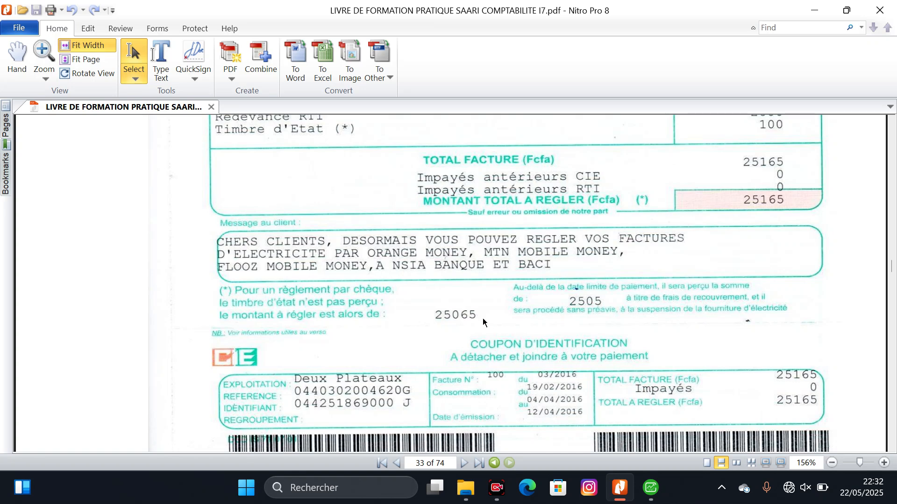
{"action": "scroll", "coordinate": [478, 313], "scroll_direction": "down", "scroll_amount": 3}
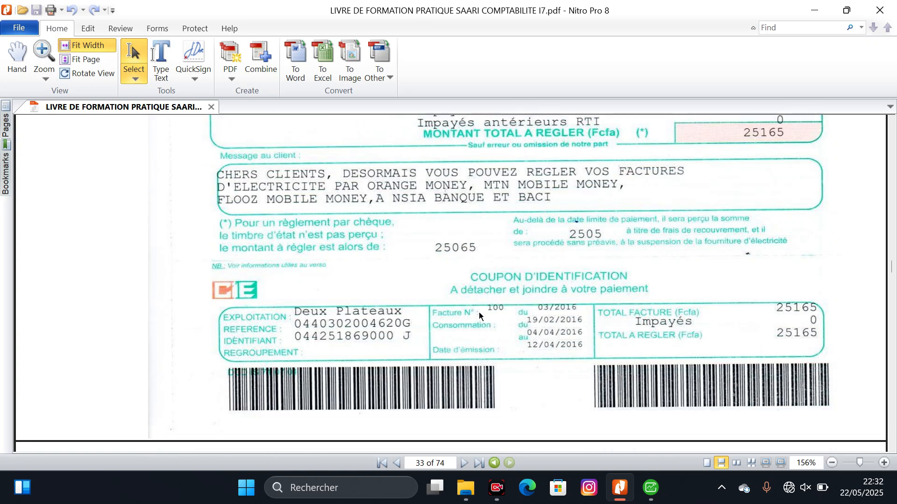
Step: Read the CONSTATATION entry for the CIE invoice, checking its debit and credit accounts and amounts
{"action": "scroll", "coordinate": [480, 316], "scroll_direction": "down", "scroll_amount": 9}
{"action": "scroll", "coordinate": [480, 315], "scroll_direction": "down", "scroll_amount": 10}
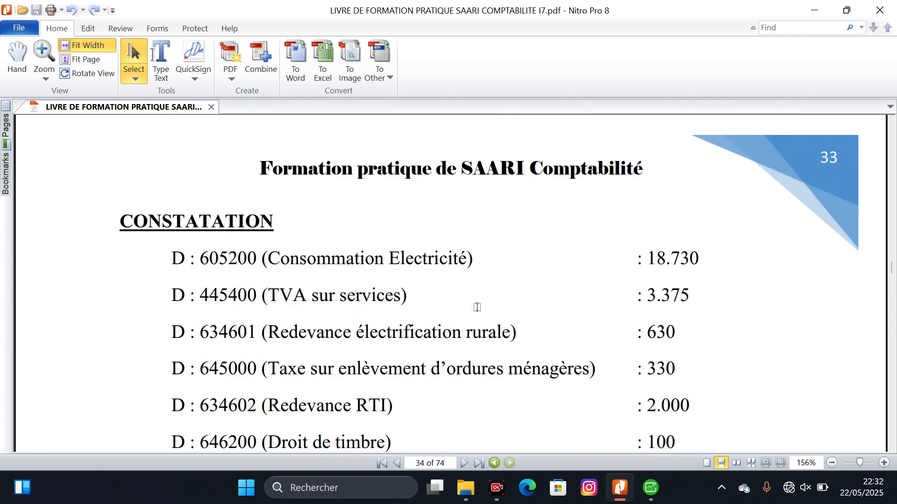
{"action": "scroll", "coordinate": [477, 307], "scroll_direction": "down", "scroll_amount": 2}
{"action": "scroll", "coordinate": [478, 301], "scroll_direction": "down", "scroll_amount": 2}
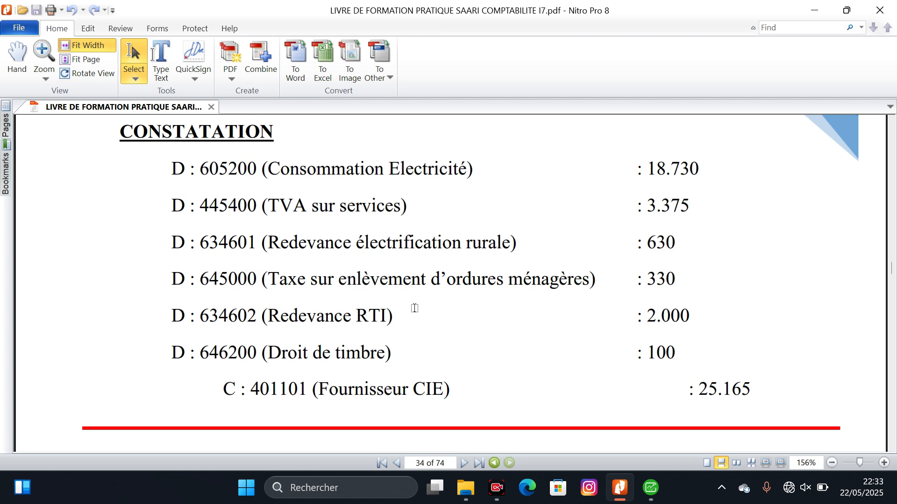
Step: Examine the cash and cheque settlement entries for the CIE invoice, comparing both treatments of the stamp duty
{"action": "scroll", "coordinate": [423, 289], "scroll_direction": "down", "scroll_amount": 3}
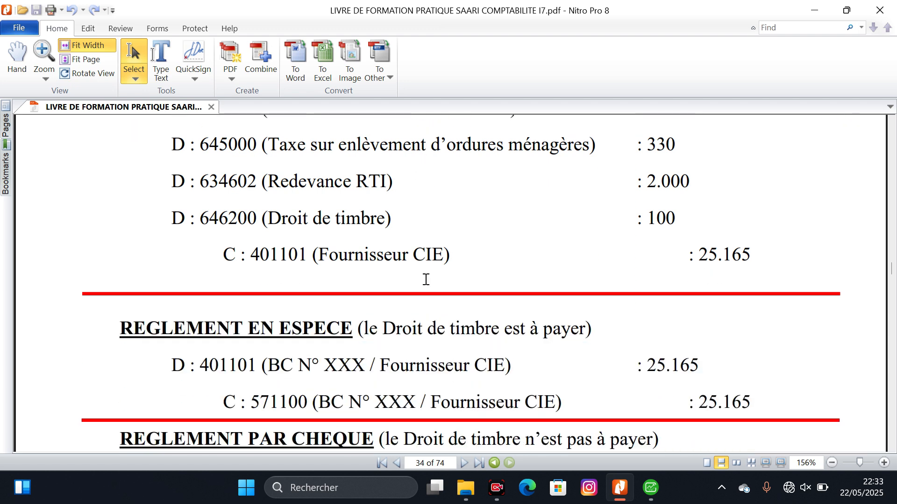
{"action": "scroll", "coordinate": [427, 278], "scroll_direction": "down", "scroll_amount": 1}
{"action": "scroll", "coordinate": [429, 276], "scroll_direction": "down", "scroll_amount": 2}
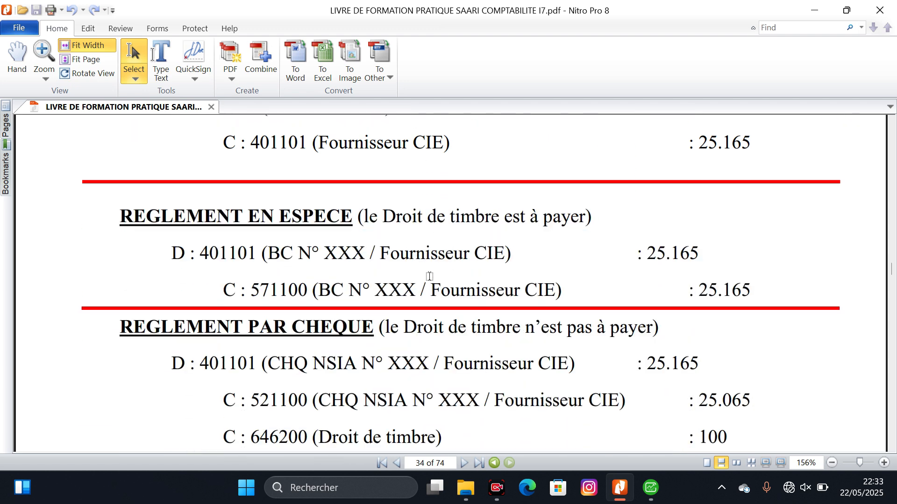
{"action": "scroll", "coordinate": [434, 261], "scroll_direction": "down", "scroll_amount": 1}
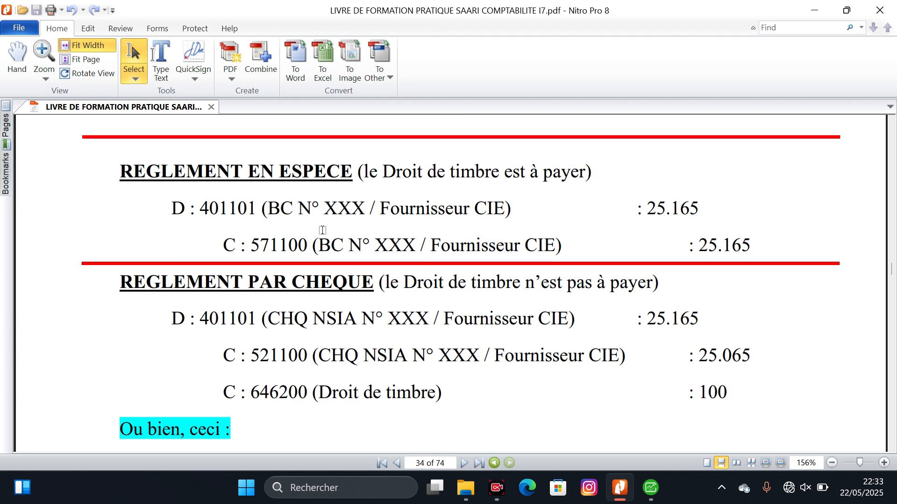
{"action": "scroll", "coordinate": [219, 302], "scroll_direction": "down", "scroll_amount": 1}
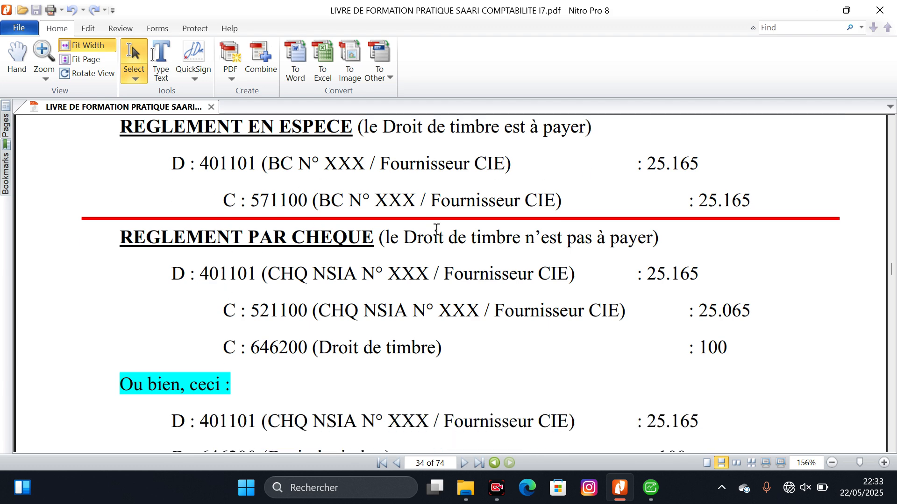
{"action": "scroll", "coordinate": [602, 231], "scroll_direction": "down", "scroll_amount": 2}
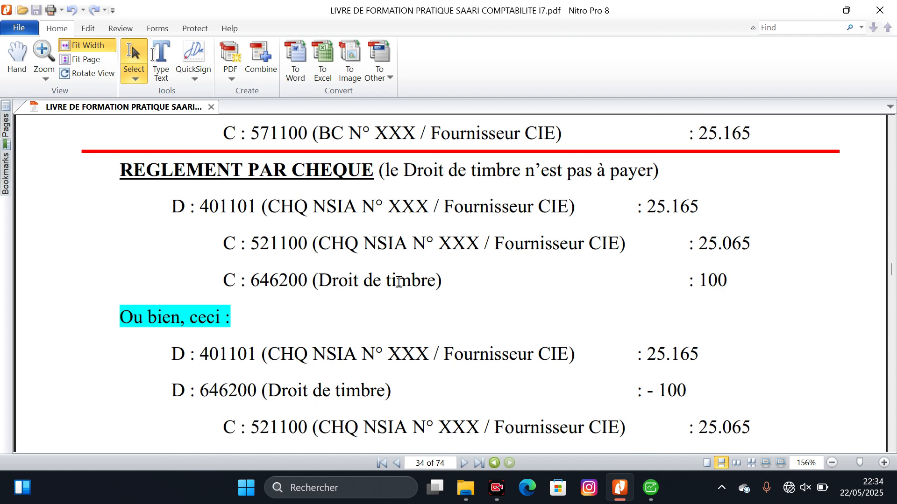
{"action": "scroll", "coordinate": [397, 282], "scroll_direction": "up", "scroll_amount": 2}
{"action": "scroll", "coordinate": [397, 263], "scroll_direction": "up", "scroll_amount": 1}
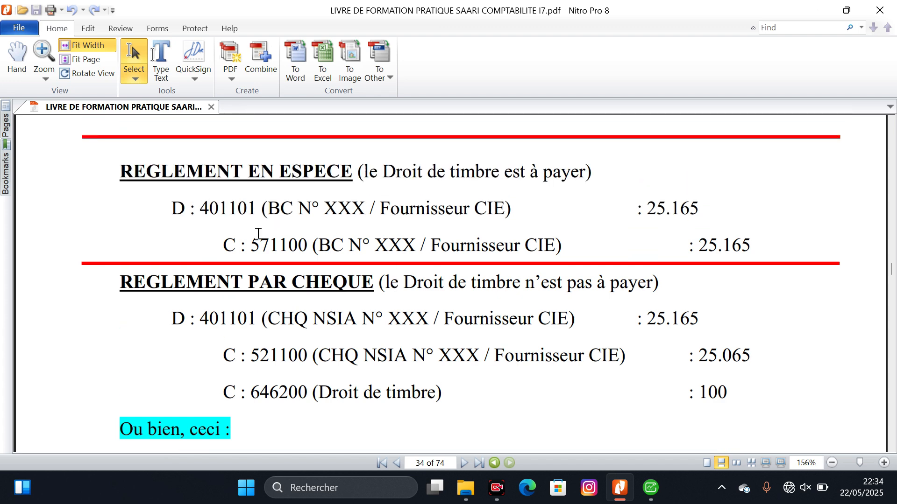
{"action": "scroll", "coordinate": [339, 223], "scroll_direction": "down", "scroll_amount": 3}
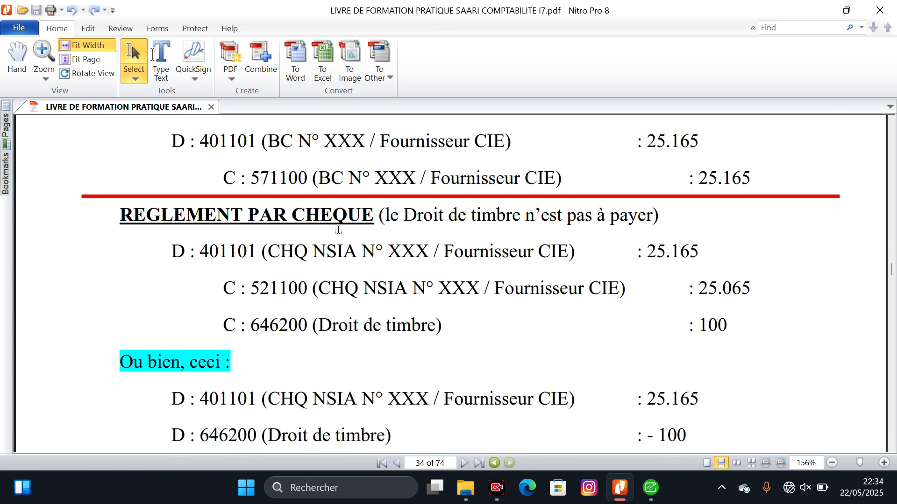
{"action": "scroll", "coordinate": [339, 223], "scroll_direction": "down", "scroll_amount": 4}
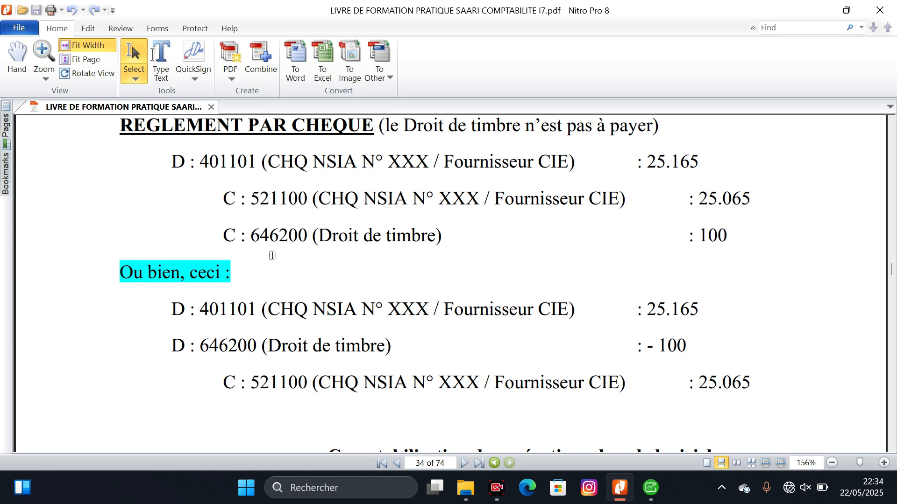
{"action": "scroll", "coordinate": [265, 235], "scroll_direction": "up", "scroll_amount": 1}
{"action": "scroll", "coordinate": [265, 235], "scroll_direction": "up", "scroll_amount": 8}
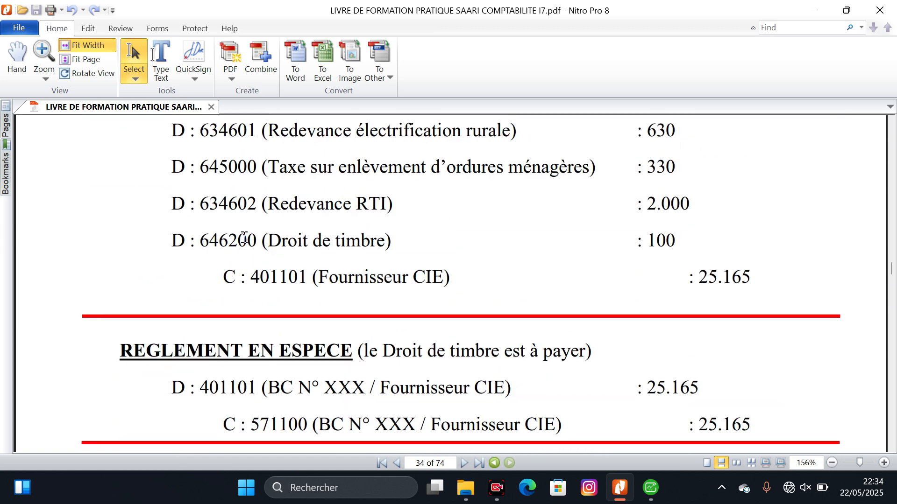
{"action": "scroll", "coordinate": [376, 244], "scroll_direction": "down", "scroll_amount": 3}
{"action": "scroll", "coordinate": [375, 245], "scroll_direction": "down", "scroll_amount": 7}
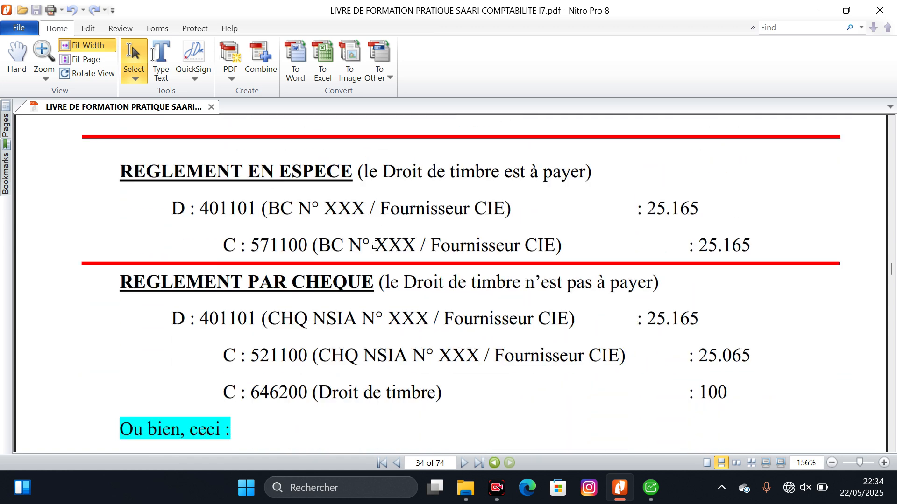
{"action": "scroll", "coordinate": [437, 323], "scroll_direction": "down", "scroll_amount": 5}
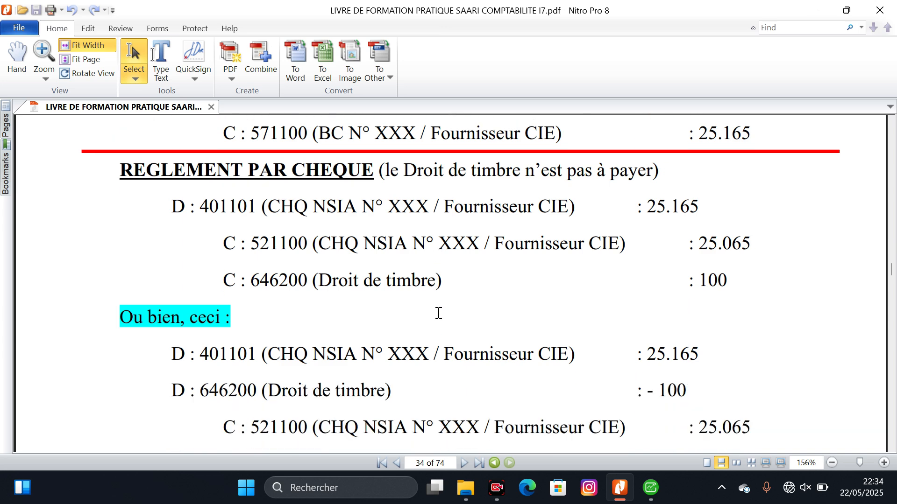
{"action": "scroll", "coordinate": [439, 310], "scroll_direction": "down", "scroll_amount": 2}
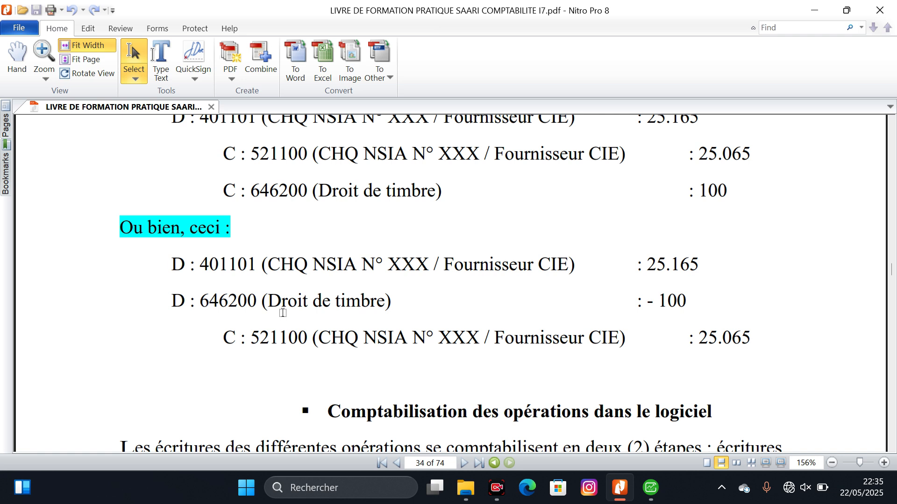
{"action": "scroll", "coordinate": [282, 313], "scroll_direction": "up", "scroll_amount": 2}
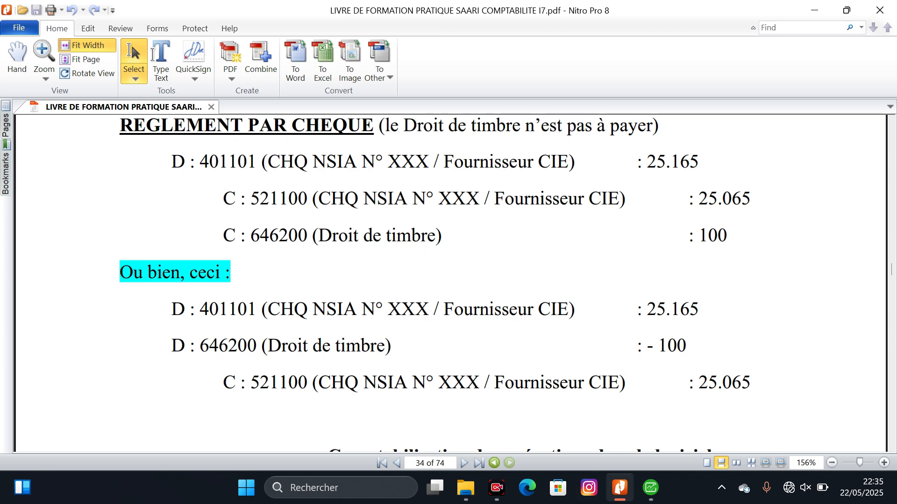
Step: Switch to Sage 100 Comptabilité and open the ACH journal for period mars25 for entry input, with its window maximized
{"action": "left_click", "coordinate": [650, 488]}
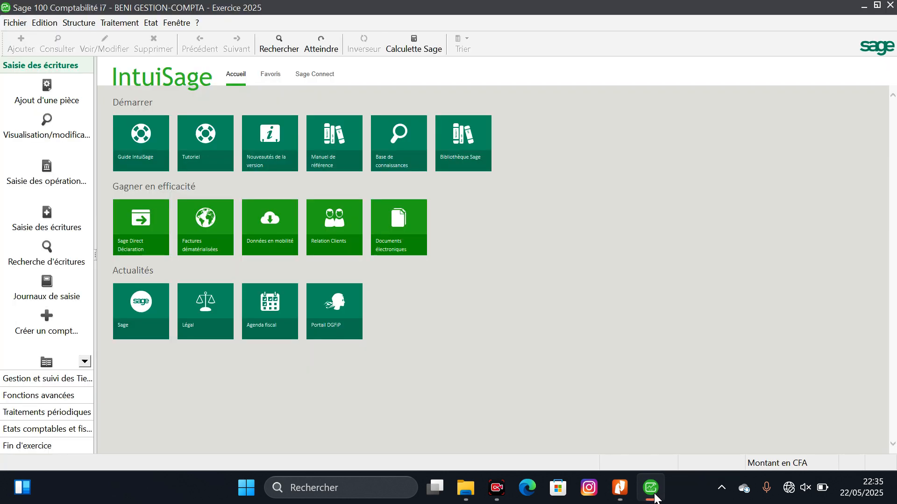
{"action": "left_click", "coordinate": [113, 25]}
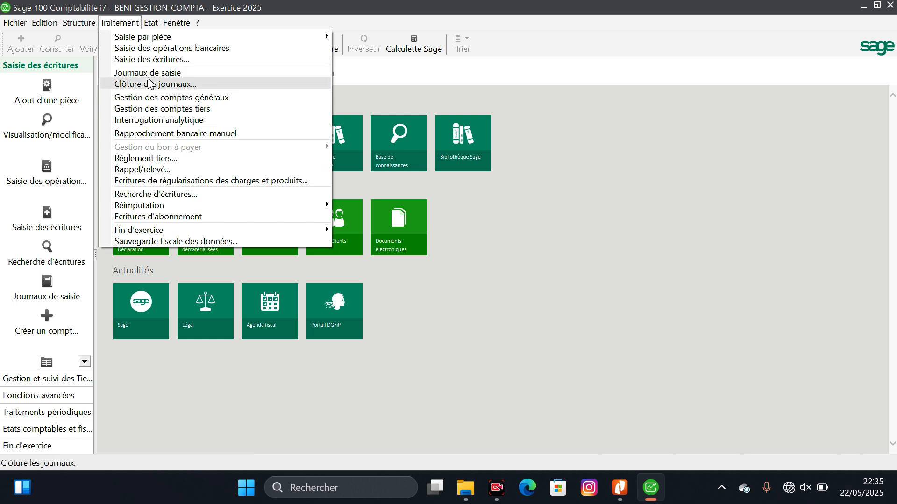
{"action": "left_click", "coordinate": [152, 59]}
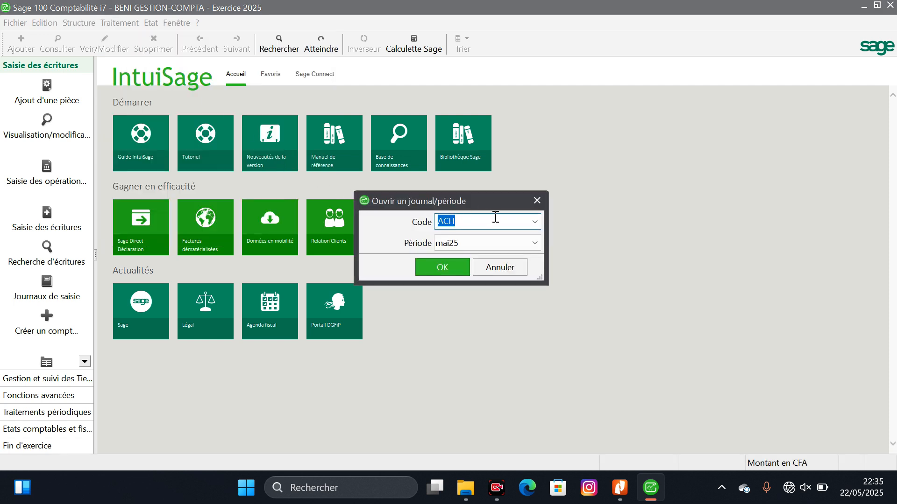
{"action": "left_click", "coordinate": [533, 244]}
{"action": "scroll", "coordinate": [486, 279], "scroll_direction": "up", "scroll_amount": 1}
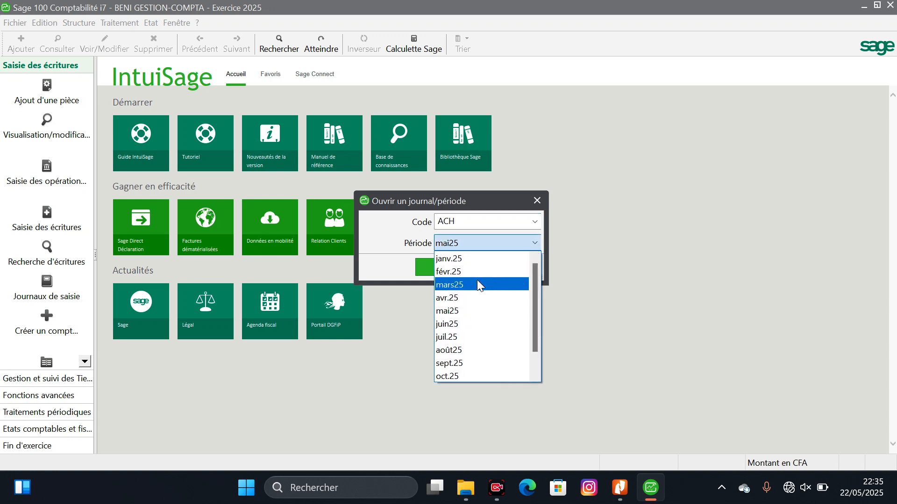
{"action": "left_click", "coordinate": [477, 280]}
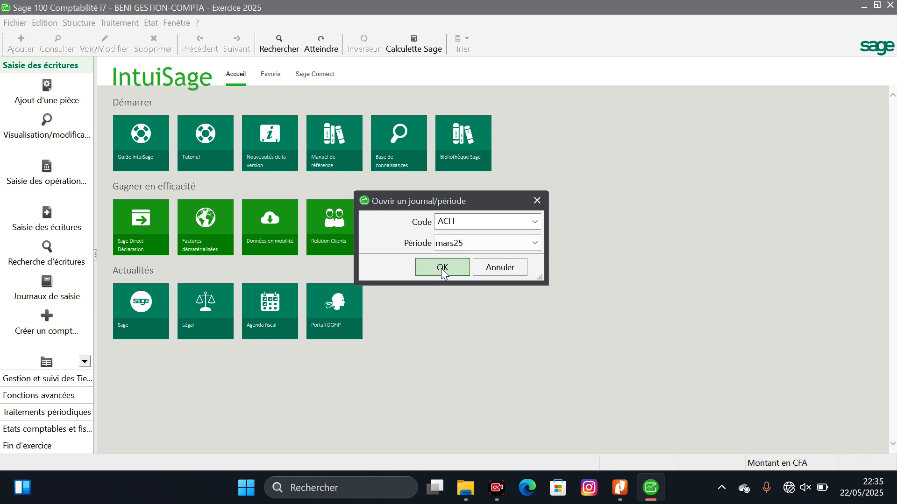
{"action": "left_click", "coordinate": [440, 270]}
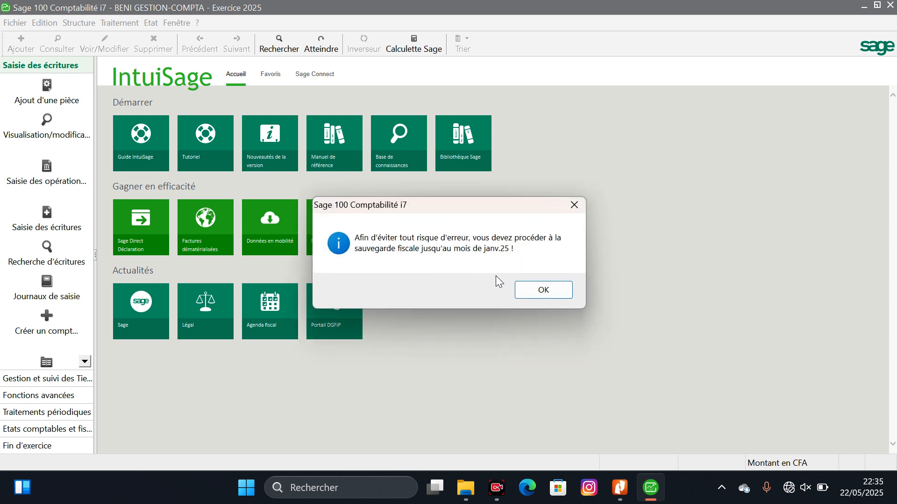
{"action": "left_click", "coordinate": [542, 289]}
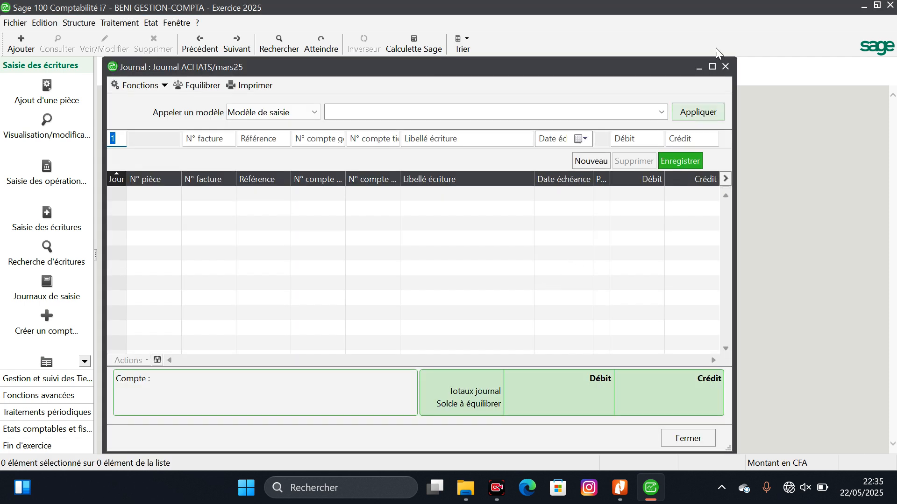
{"action": "left_click", "coordinate": [715, 68]}
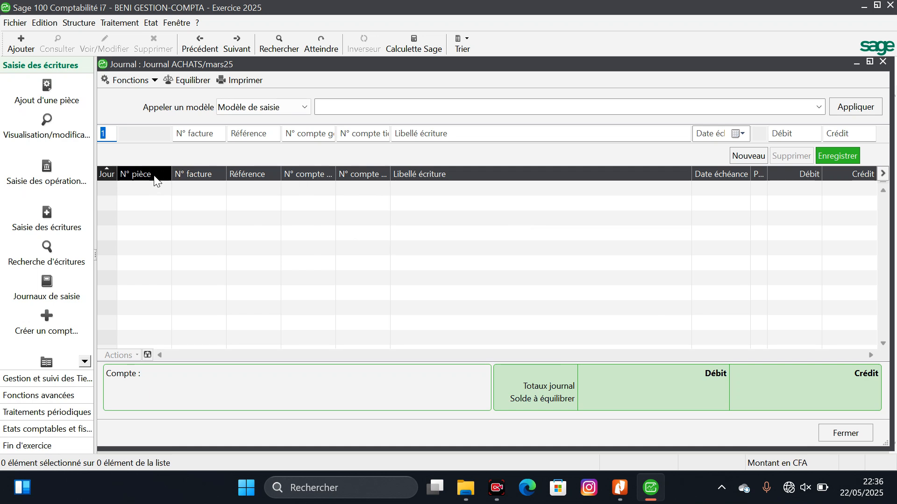
Step: Start the first journal line with day 7, invoice number 100 and general account 60520000
{"action": "type", "text": "7"}
{"action": "key", "text": "Tab"}
{"action": "type", "text": "100"}
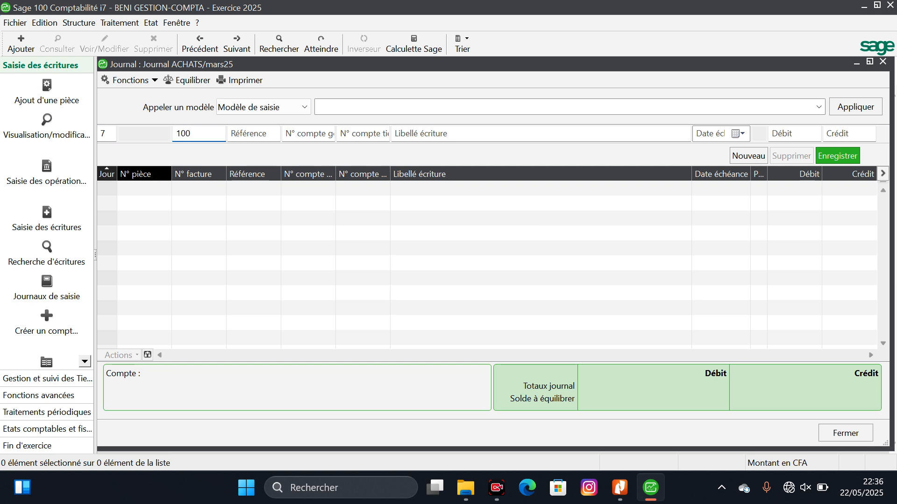
{"action": "key", "text": "Tab"}
{"action": "key", "text": "Tab"}
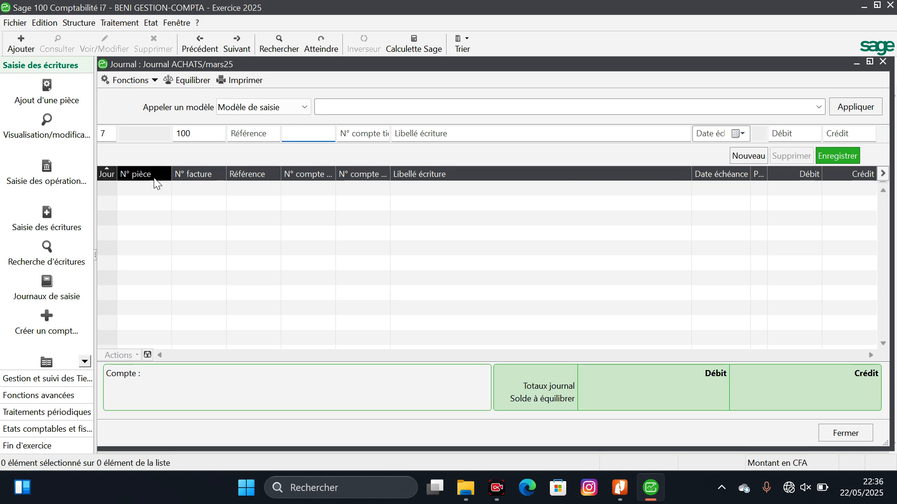
{"action": "type", "text": "605200"}
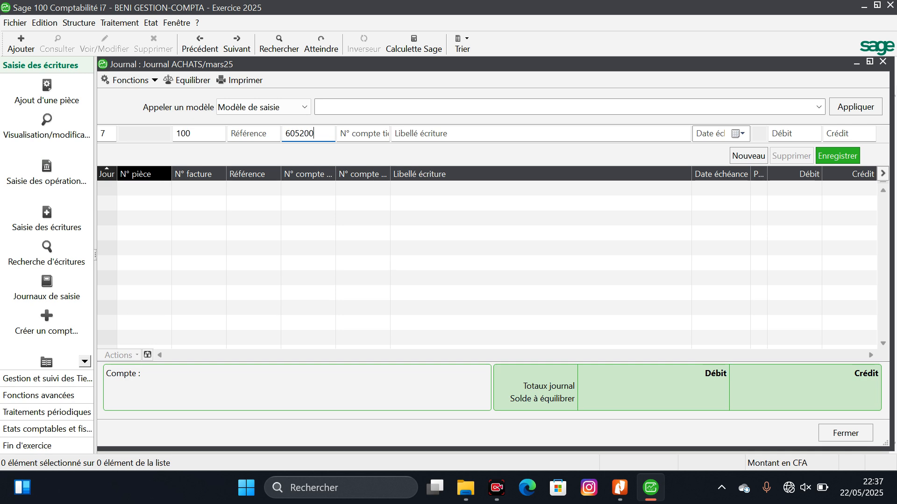
{"action": "type", "text": "00"}
{"action": "key", "text": "Tab"}
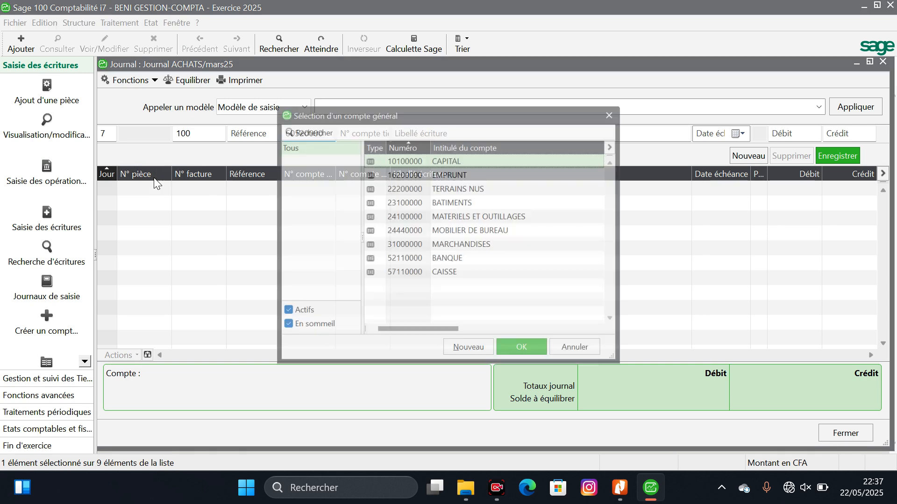
Step: Create the missing general account 60520000 with the title CIE and save it
{"action": "left_click", "coordinate": [470, 356]}
{"action": "key", "text": "Tab"}
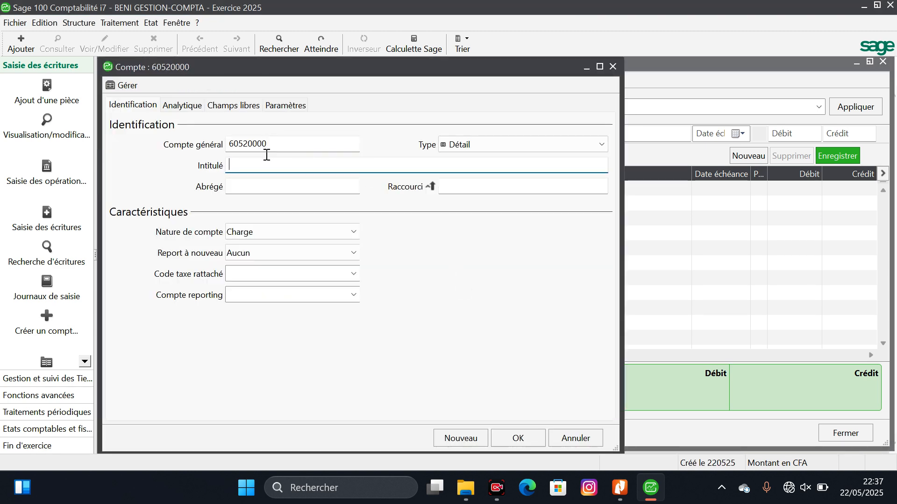
{"action": "type", "text": "CIE"}
{"action": "key", "text": "Tab"}
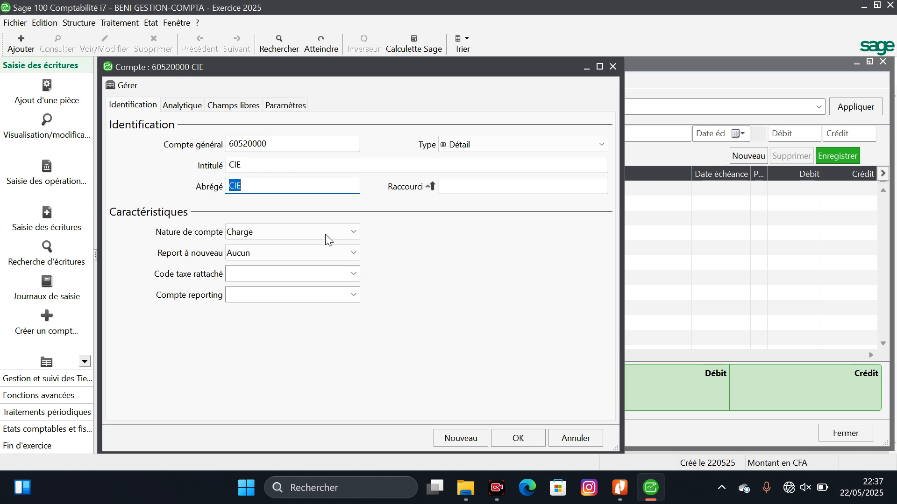
{"action": "left_click", "coordinate": [517, 439]}
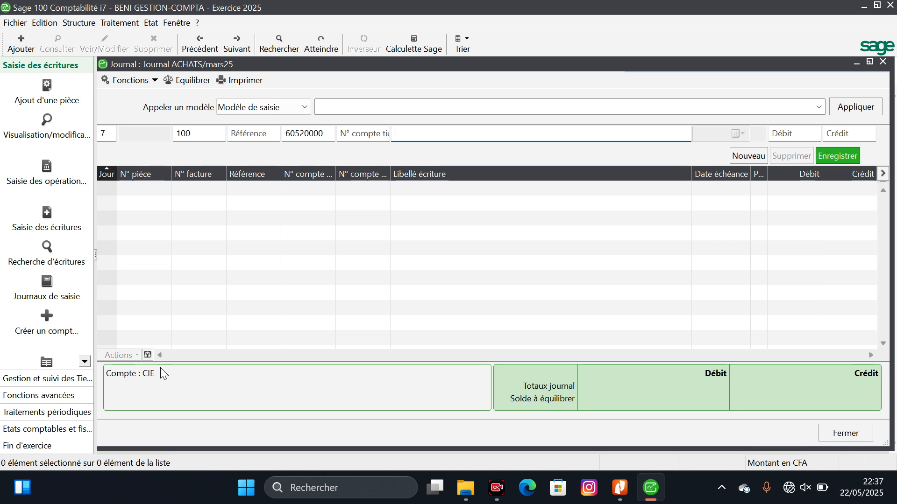
Step: Label the line CONSO JAN-FEV 24/CIE/FT 100, enter a debit of 18730 and record it
{"action": "type", "text": "CONSO JAN-FEV"}
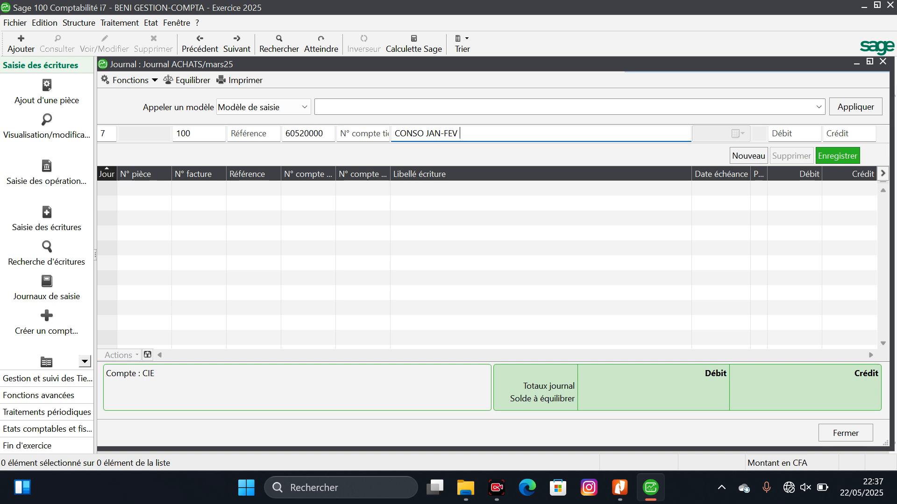
{"action": "type", "text": " é"}
{"action": "key", "text": "BackSpace"}
{"action": "type", "text": "24/CIE/FT 100"}
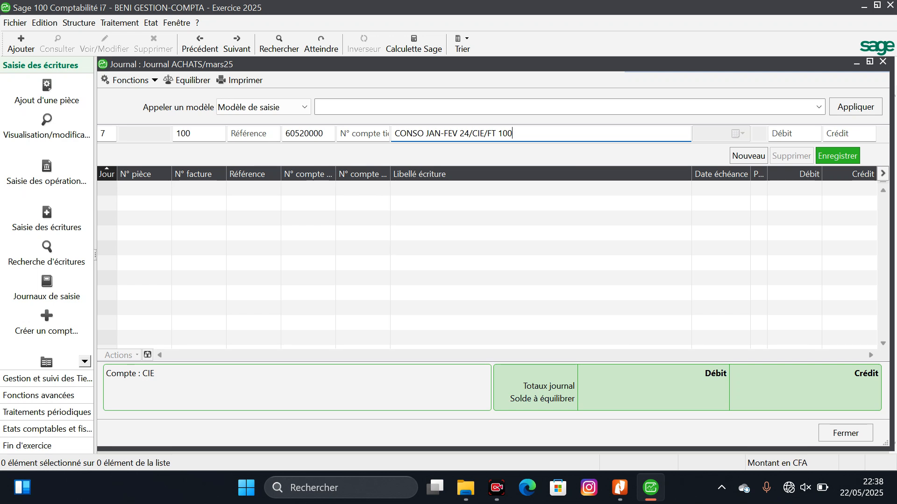
{"action": "key", "text": "Tab"}
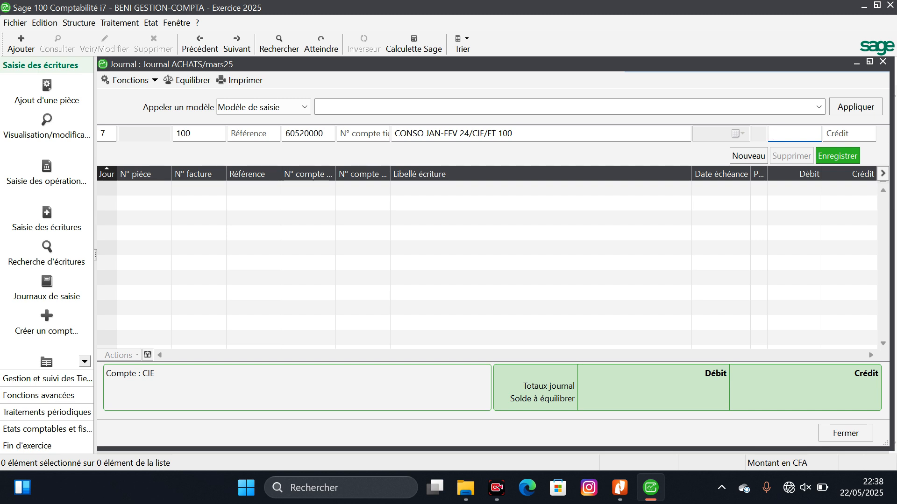
{"action": "type", "text": "17"}
{"action": "key", "text": "BackSpace"}
{"action": "type", "text": "8730"}
{"action": "key", "text": "Return"}
Step: Start the second line on general account 44540000, keeping day 7 and invoice number 100
{"action": "key", "text": "Tab"}
{"action": "key", "text": "Tab"}
{"action": "key", "text": "Tab"}
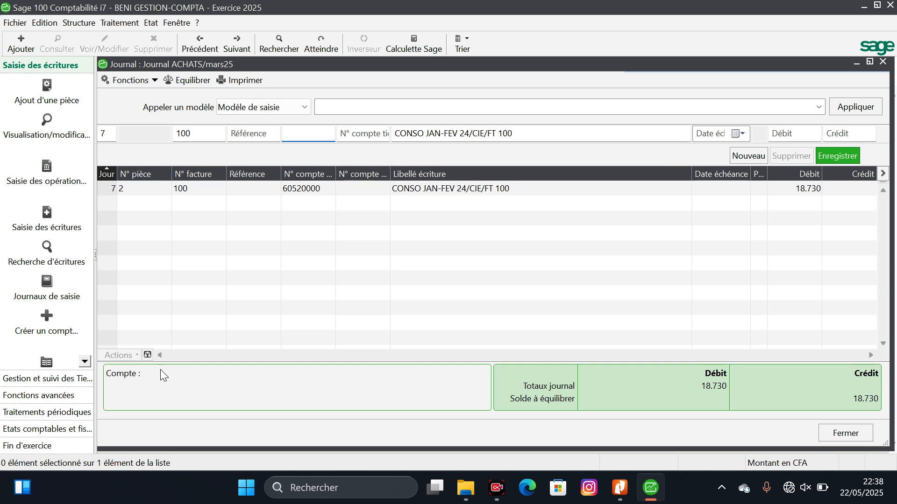
{"action": "type", "text": "44540000"}
{"action": "key", "text": "Tab"}
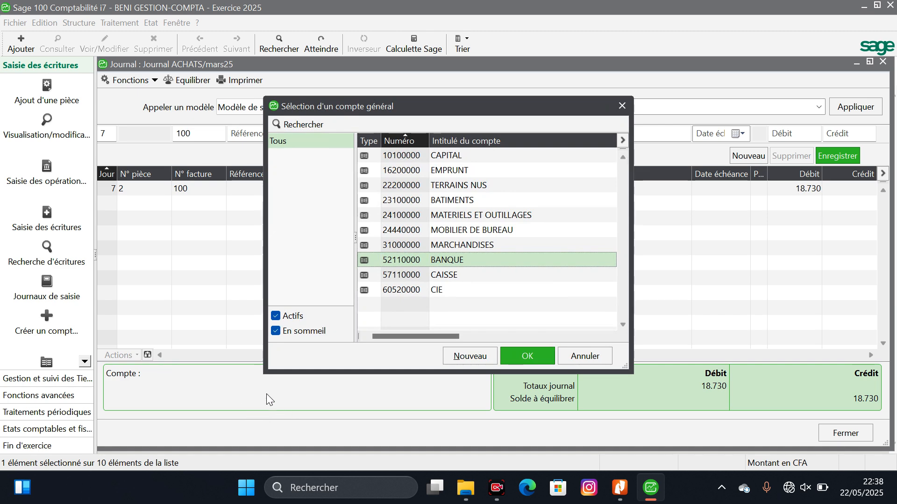
Step: Create general account 44540000 with the title TVA RECUPERABLE SUR SERVICE
{"action": "left_click", "coordinate": [461, 357]}
{"action": "left_click", "coordinate": [260, 160]}
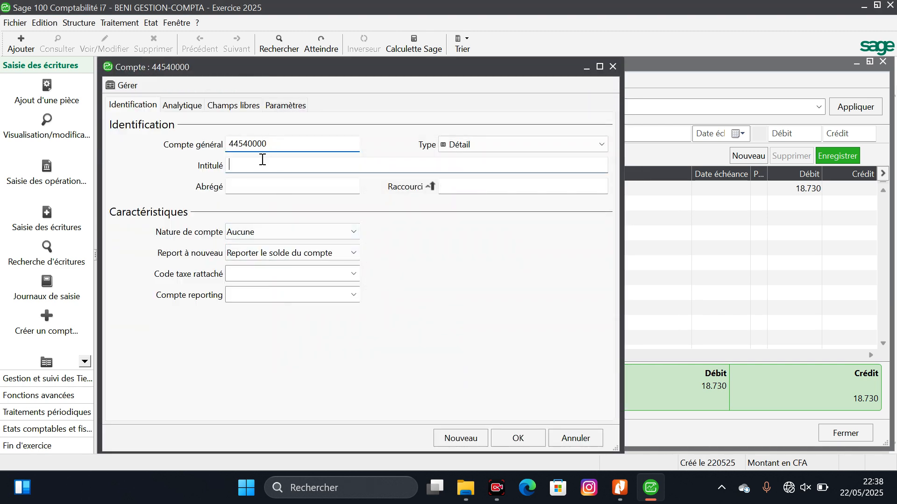
{"action": "type", "text": "TVA"}
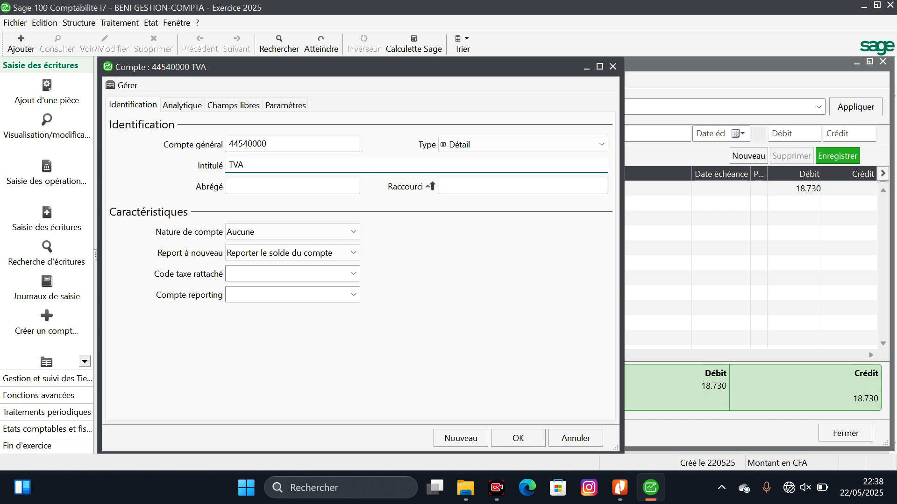
{"action": "type", "text": " SUR SERVU"}
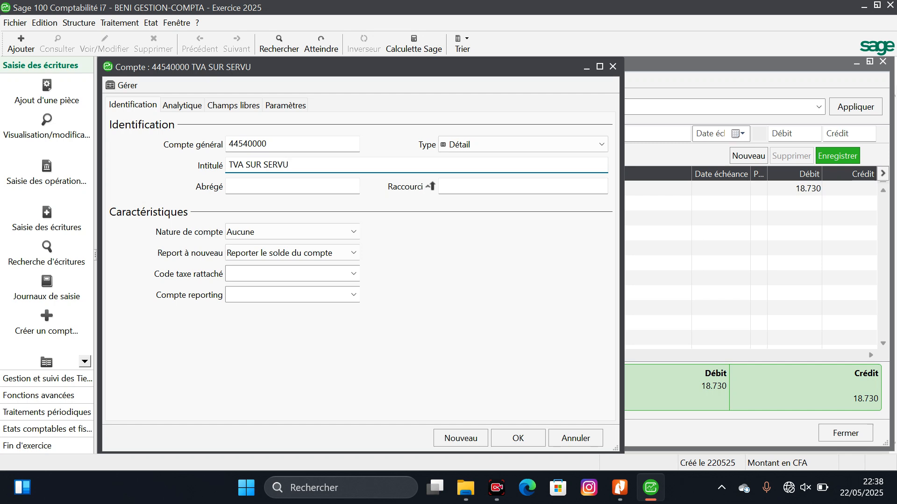
{"action": "key", "text": "BackSpace"}
{"action": "type", "text": "ICE"}
{"action": "key", "text": "Tab"}
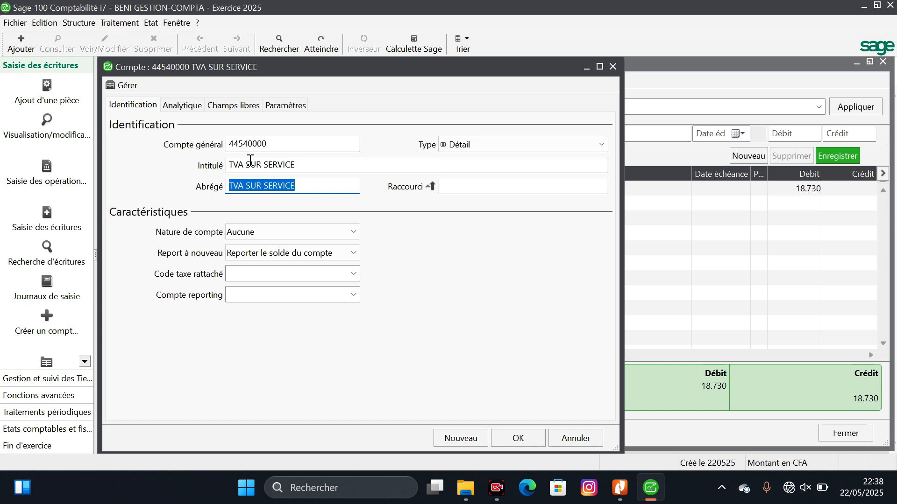
{"action": "left_click", "coordinate": [242, 160]}
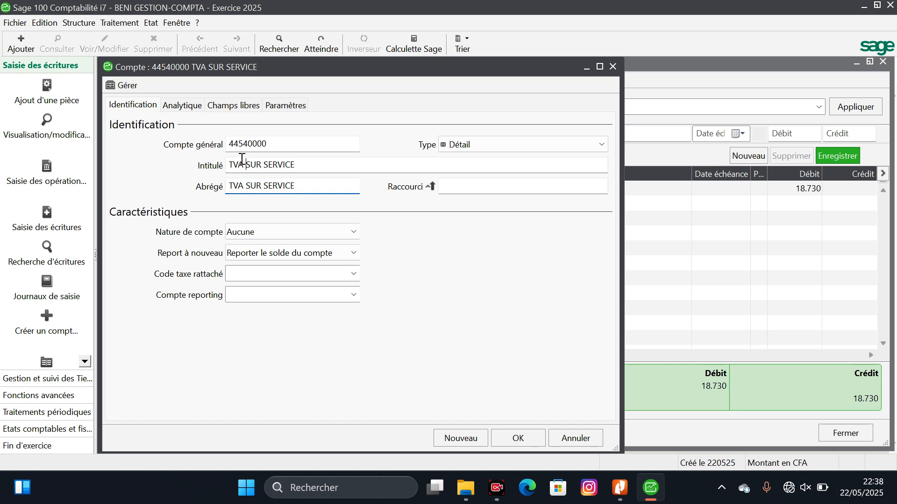
{"action": "type", "text": "RECUP"}
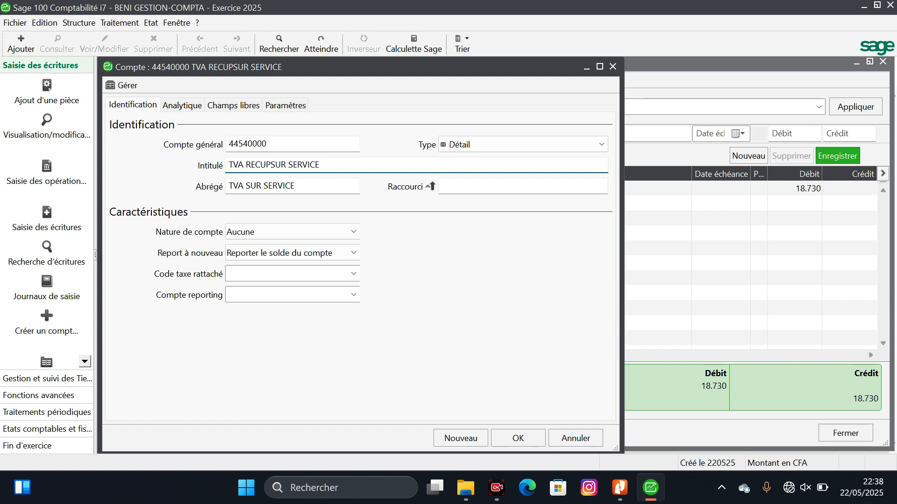
{"action": "type", "text": "ERABLE"}
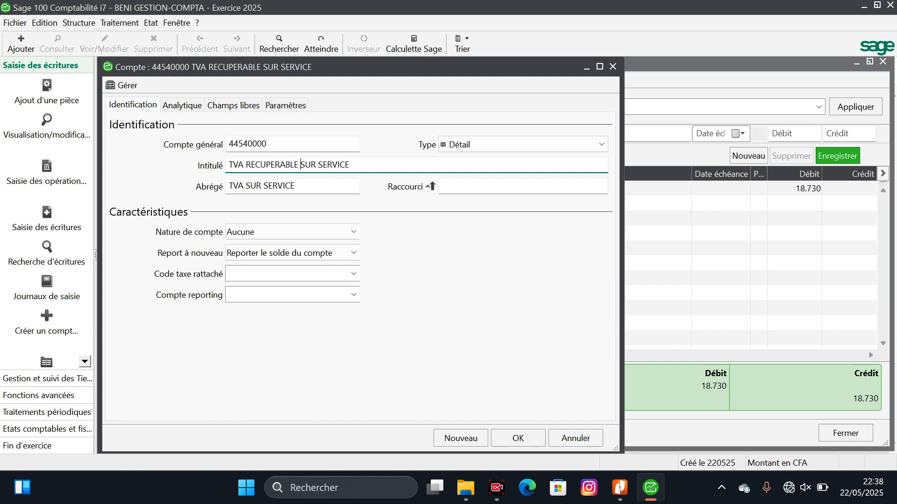
Step: Clear the account's outdated short name so it follows the full title, and save the account
{"action": "left_click", "coordinate": [286, 182]}
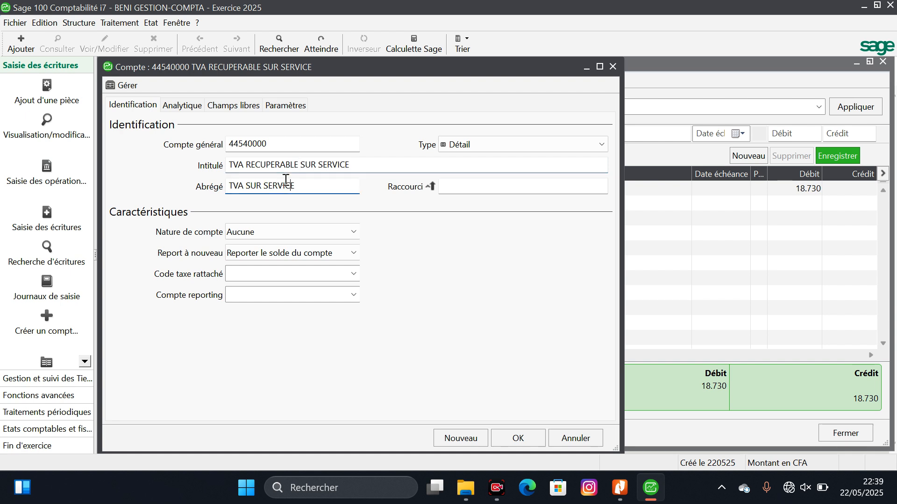
{"action": "key", "text": "BackSpace"}
{"action": "key", "text": "BackSpace"}
{"action": "key", "text": "BackSpace"}
{"action": "key", "text": "BackSpace"}
{"action": "key", "text": "BackSpace"}
{"action": "key", "text": "BackSpace"}
{"action": "key", "text": "BackSpace"}
{"action": "key", "text": "BackSpace"}
{"action": "key", "text": "BackSpace"}
{"action": "key", "text": "BackSpace"}
{"action": "key", "text": "BackSpace"}
{"action": "key", "text": "BackSpace"}
{"action": "key", "text": "BackSpace"}
{"action": "key", "text": "BackSpace"}
{"action": "key", "text": "Delete"}
{"action": "left_click", "coordinate": [290, 156]}
{"action": "key", "text": "Tab"}
{"action": "left_click", "coordinate": [513, 438]}
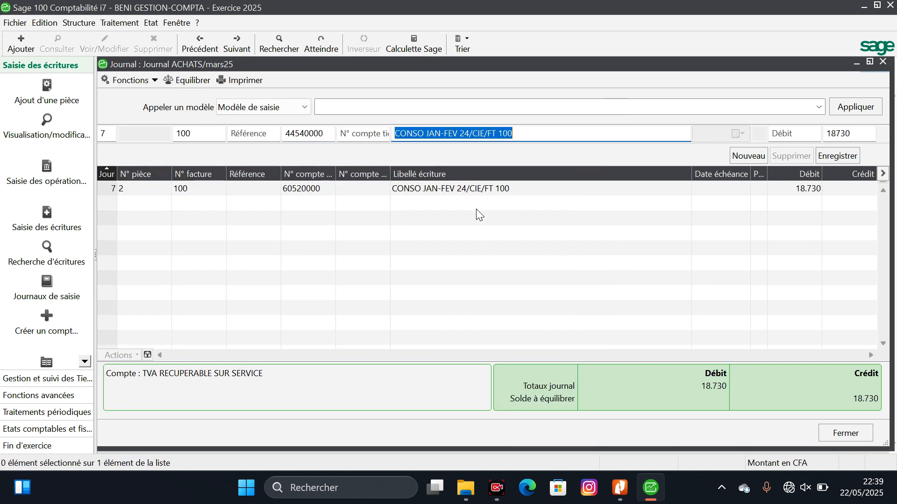
Step: Prefix the line's label with TVA/, enter 3375 as debit instead of the suggested credit and record it
{"action": "left_click", "coordinate": [418, 132]}
{"action": "left_click", "coordinate": [393, 132]}
{"action": "type", "text": "TVA/"}
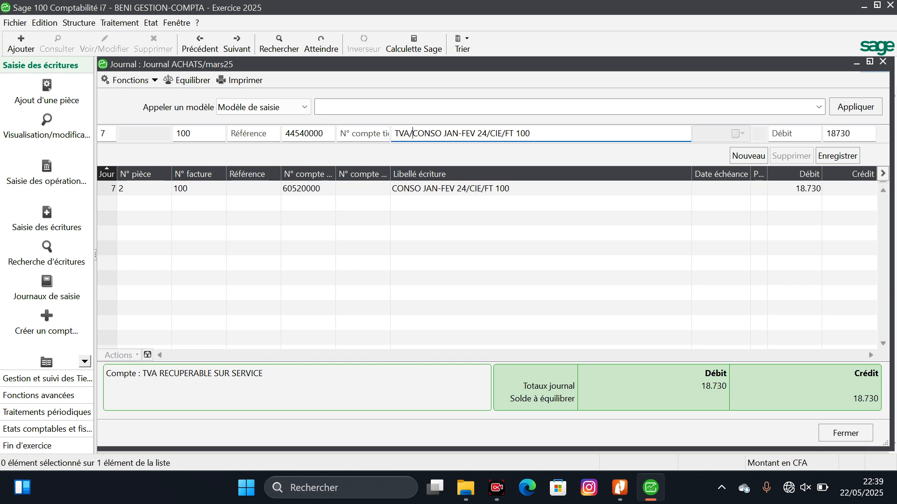
{"action": "key", "text": "Tab"}
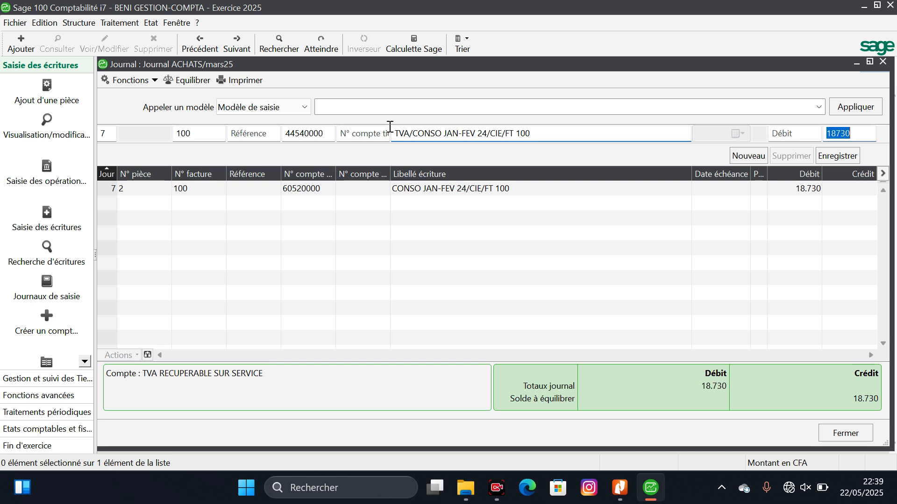
{"action": "left_click", "coordinate": [790, 127]}
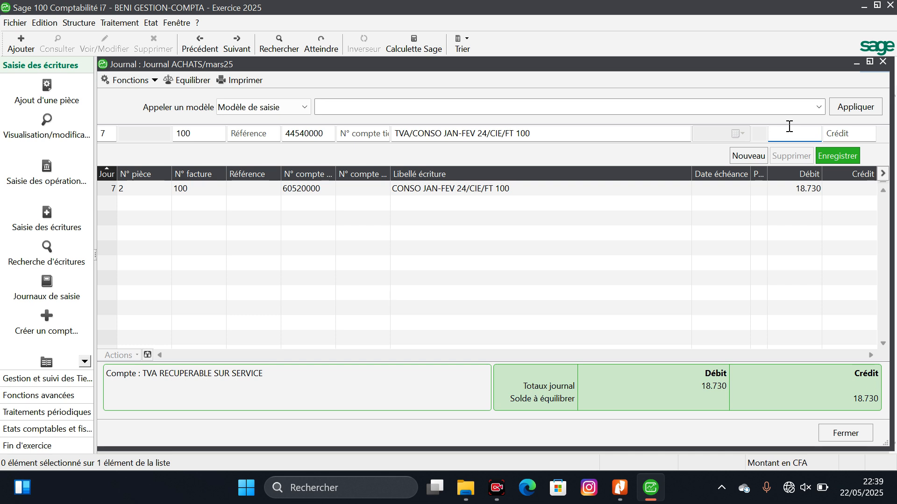
{"action": "type", "text": "3375"}
{"action": "key", "text": "Return"}
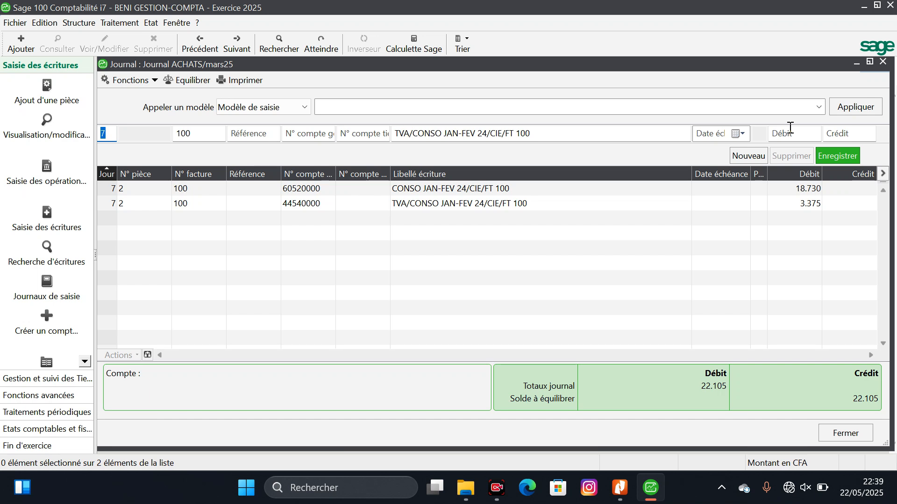
Step: Start the third line on general account 63460100, keeping day 7 and invoice number 100
{"action": "key", "text": "Tab"}
{"action": "key", "text": "Tab"}
{"action": "key", "text": "Tab"}
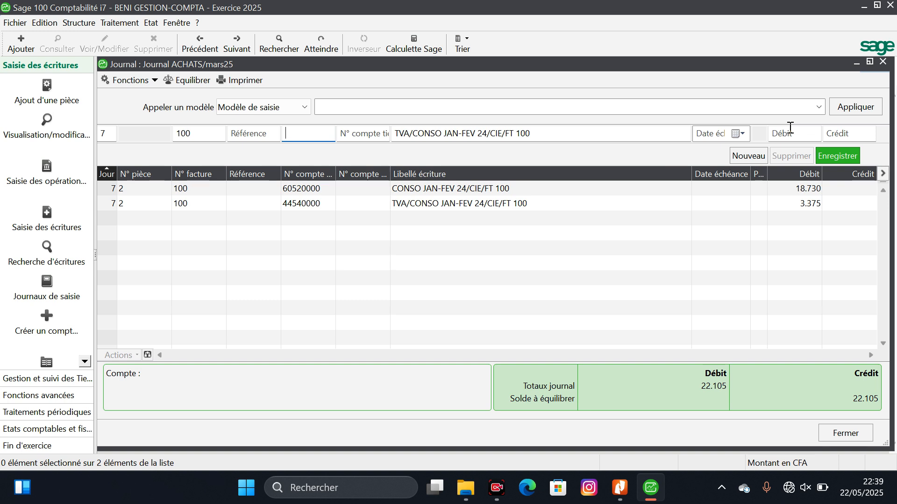
{"action": "type", "text": "63460100"}
{"action": "key", "text": "Tab"}
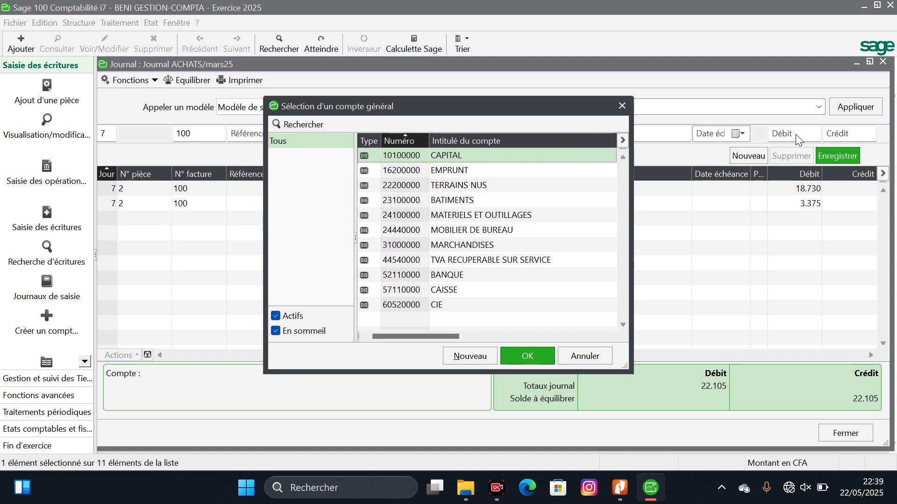
Step: Create general account 63460100 with the title REDEVANCE ELECTRIFICATION RURALE and save it
{"action": "left_click", "coordinate": [469, 356]}
{"action": "left_click", "coordinate": [293, 163]}
{"action": "type", "text": "RE"}
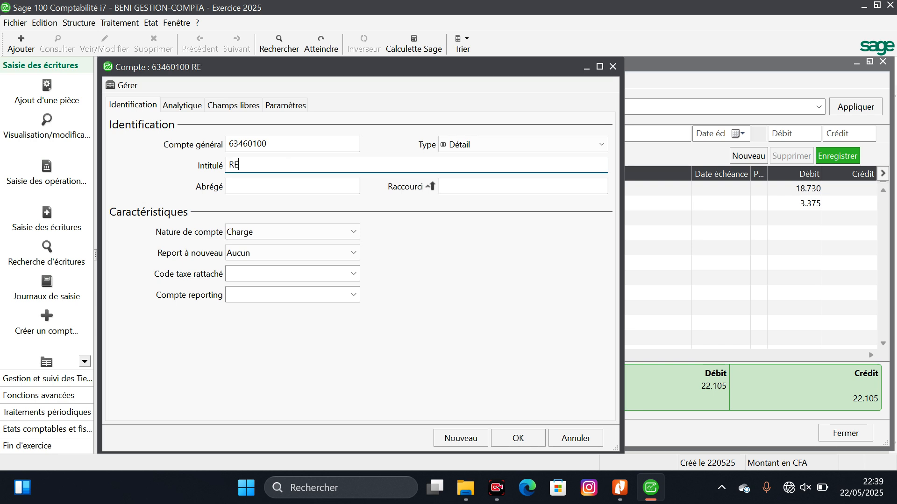
{"action": "type", "text": "DEVANCE ELECTIR"}
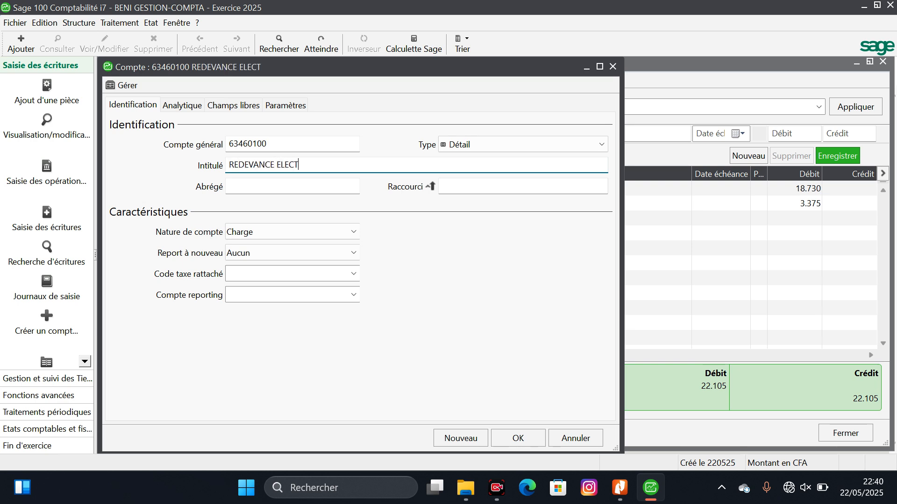
{"action": "key", "text": "BackSpace"}
{"action": "key", "text": "BackSpace"}
{"action": "type", "text": "RIFICATION R"}
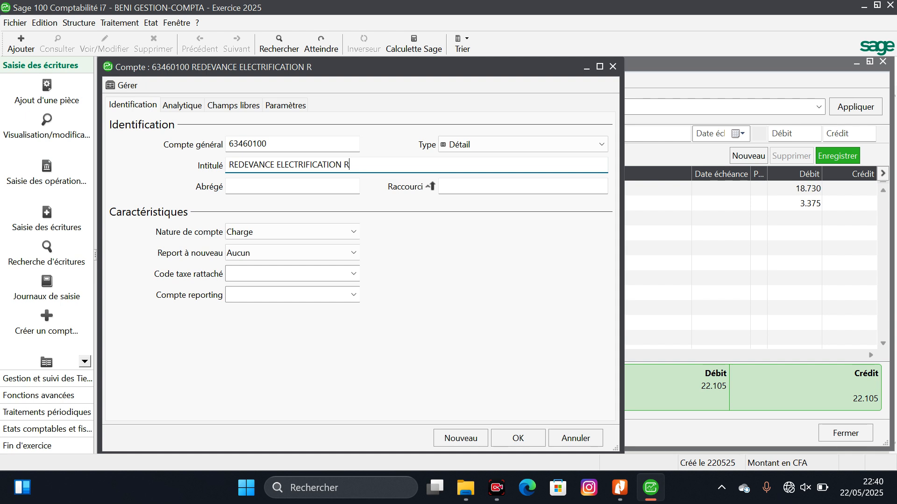
{"action": "type", "text": "URALE"}
{"action": "key", "text": "Tab"}
{"action": "left_click", "coordinate": [517, 438]}
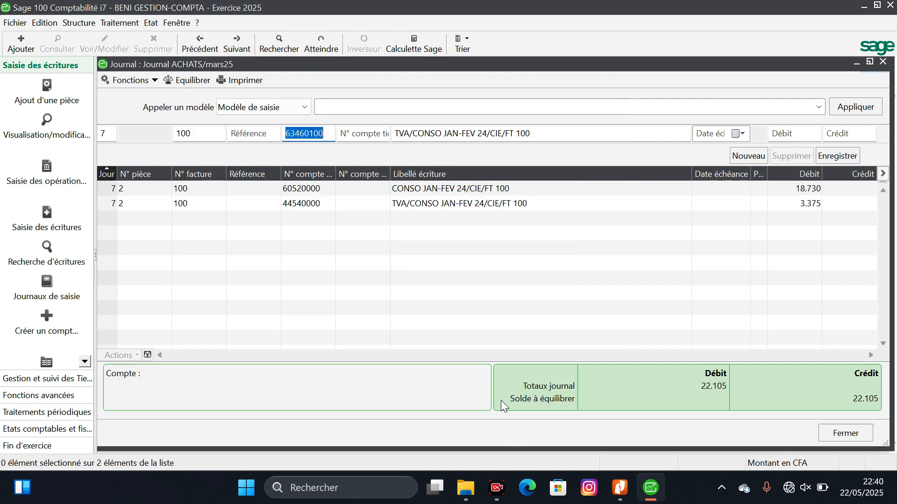
Step: Change the label's prefix from TVA to RDV ER, enter 630 as debit instead of the suggested credit and record the line
{"action": "key", "text": "Tab"}
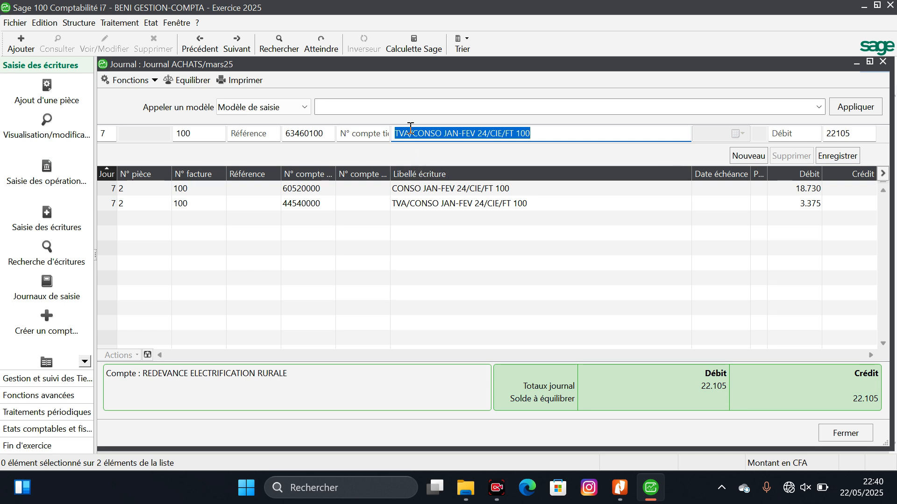
{"action": "key", "text": "BackSpace"}
{"action": "key", "text": "BackSpace"}
{"action": "key", "text": "BackSpace"}
{"action": "type", "text": "RDV ER"}
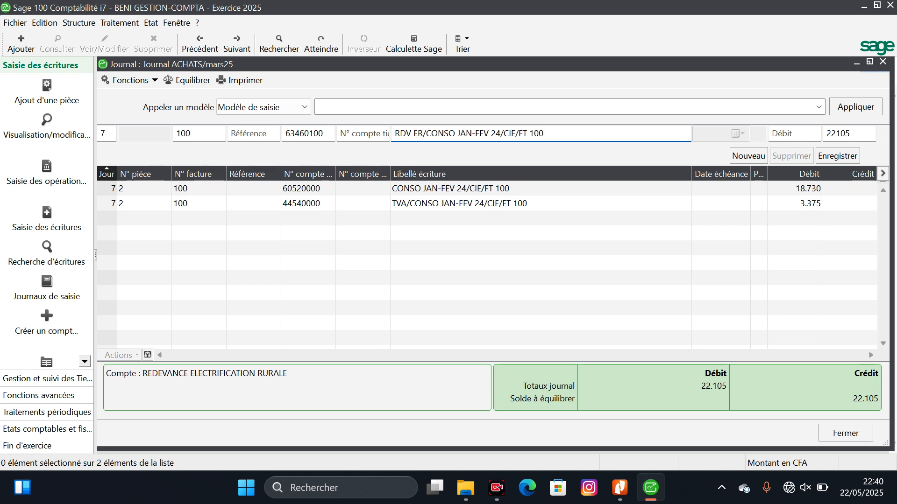
{"action": "key", "text": "Tab"}
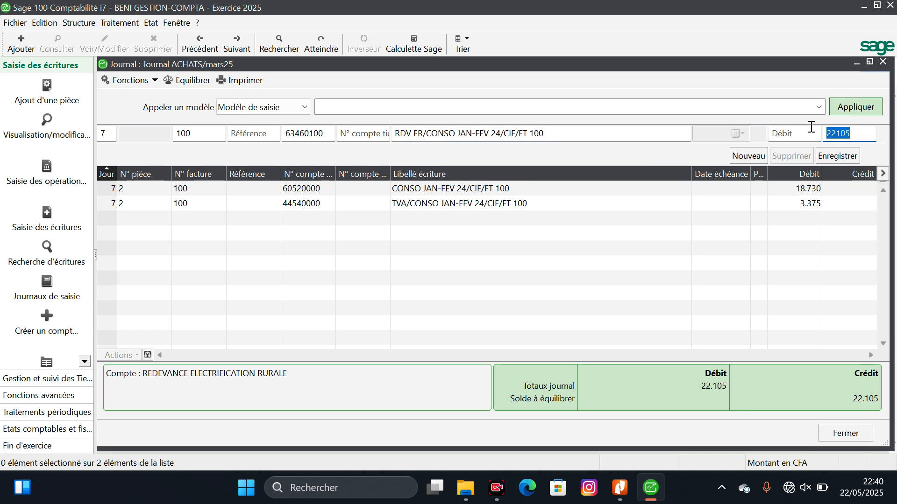
{"action": "key", "text": "BackSpace"}
{"action": "left_click", "coordinate": [794, 127]}
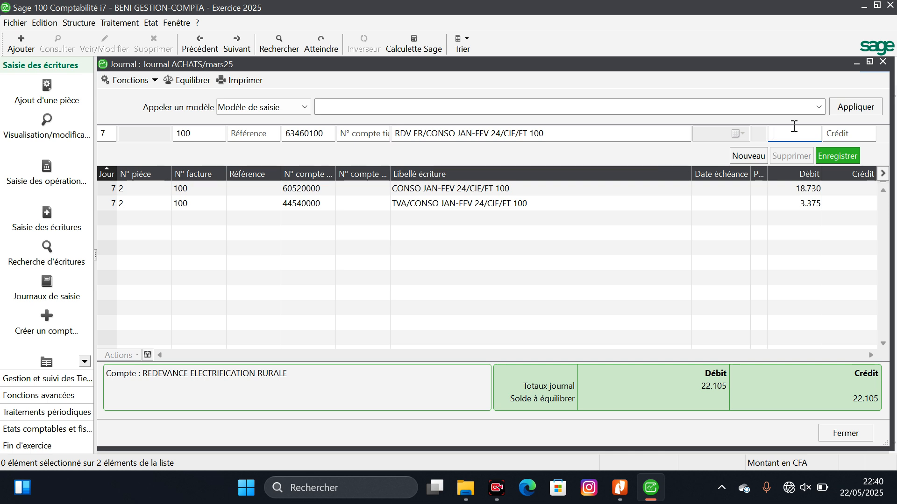
{"action": "type", "text": "630"}
{"action": "key", "text": "Return"}
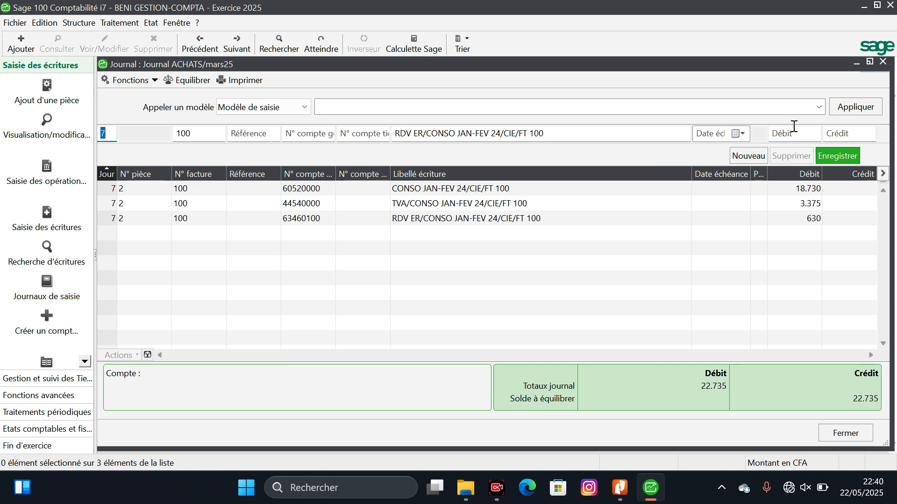
Step: Start the fourth line on general account 64500000, keeping day 7 and invoice number 100
{"action": "key", "text": "Tab"}
{"action": "key", "text": "Tab"}
{"action": "key", "text": "Tab"}
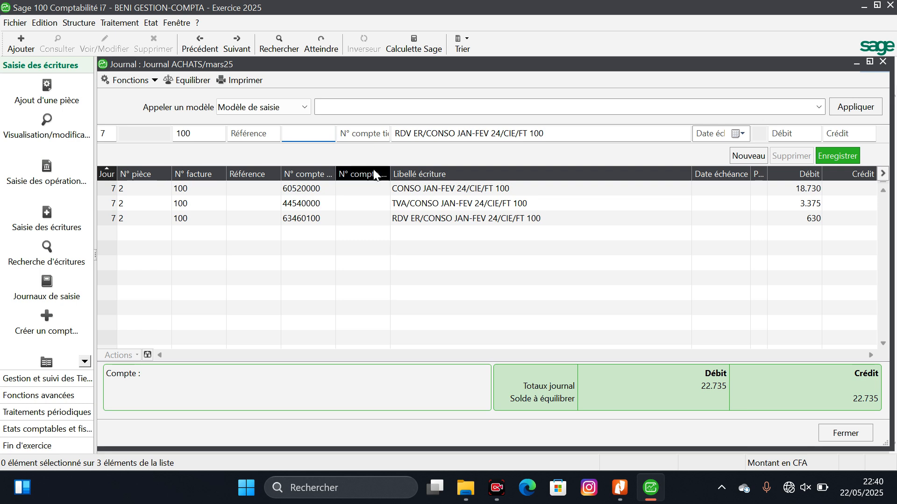
{"action": "type", "text": "64500000"}
{"action": "key", "text": "Tab"}
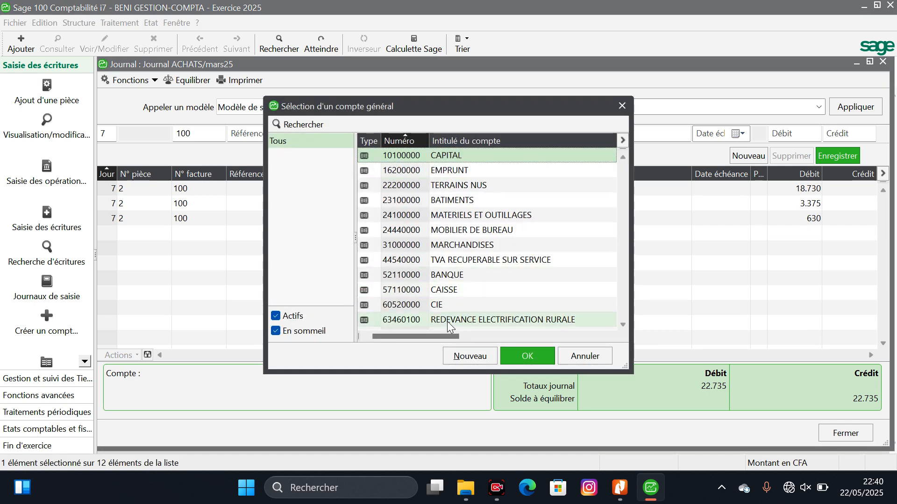
Step: Create general account 64500000 with the title IMPOTS ET TAXES INDIRECTS and save it
{"action": "left_click", "coordinate": [471, 356]}
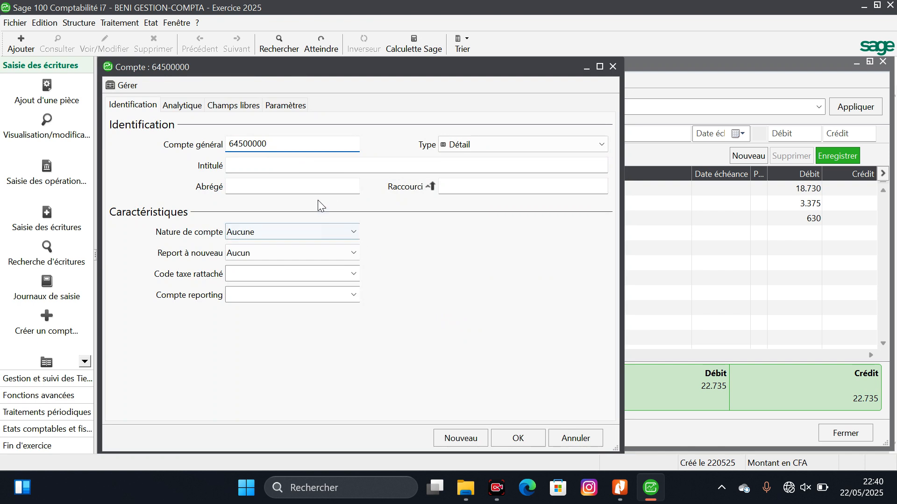
{"action": "left_click", "coordinate": [322, 161]}
{"action": "type", "text": "IM"}
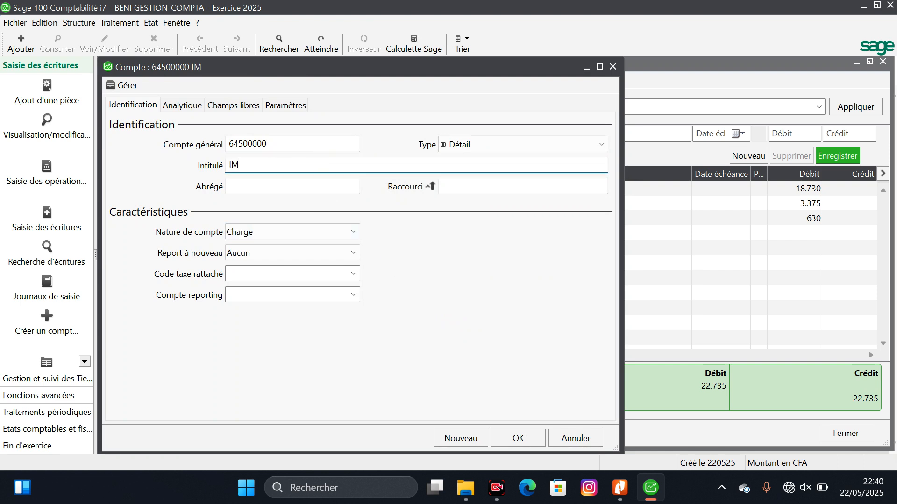
{"action": "type", "text": "POTS ET TAXE"}
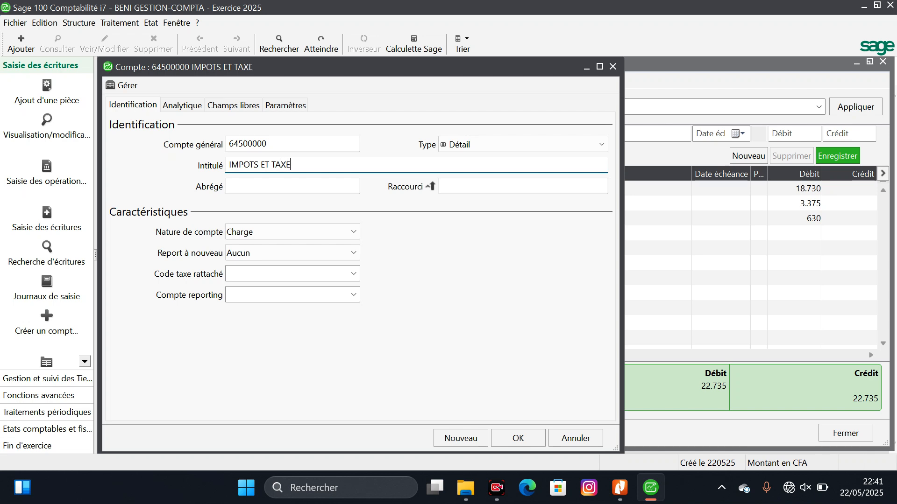
{"action": "type", "text": "S INDIRECTES"}
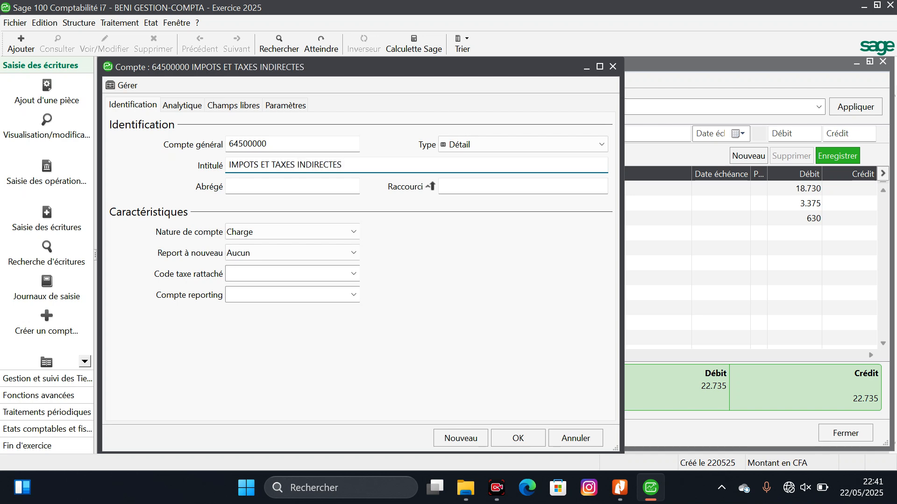
{"action": "key", "text": "BackSpace"}
{"action": "key", "text": "BackSpace"}
{"action": "type", "text": "S"}
{"action": "left_click", "coordinate": [333, 184]}
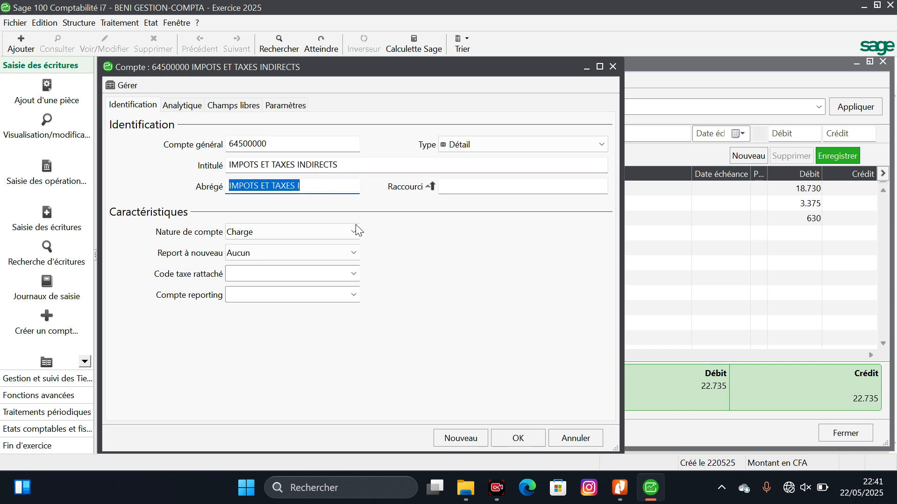
{"action": "left_click", "coordinate": [515, 437]}
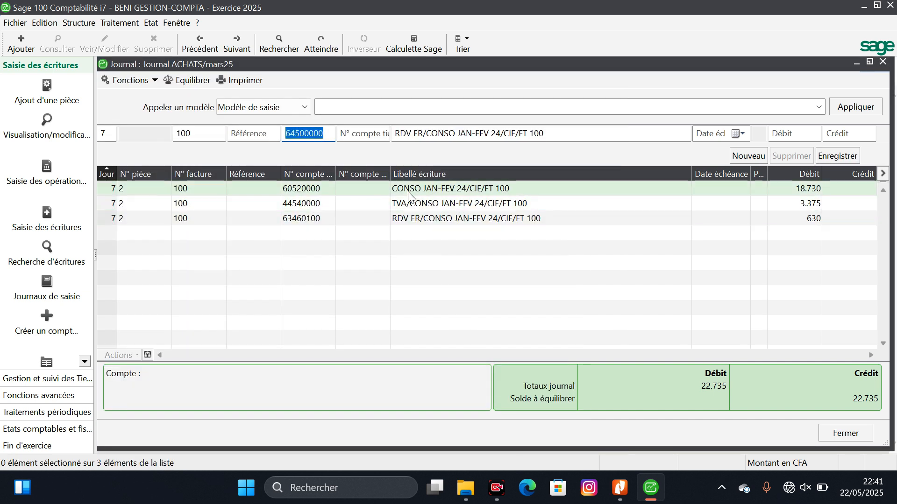
Step: Replace the RDV ER prefix of the label with TAXE, enter 330 as debit and record the line
{"action": "left_click", "coordinate": [415, 128]}
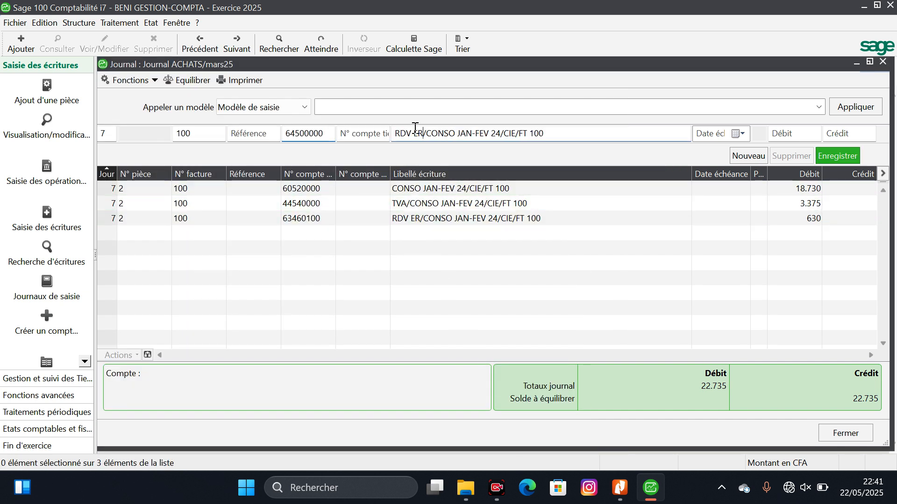
{"action": "key", "text": "BackSpace"}
{"action": "key", "text": "BackSpace"}
{"action": "key", "text": "BackSpace"}
{"action": "key", "text": "BackSpace"}
{"action": "key", "text": "BackSpace"}
{"action": "key", "text": "BackSpace"}
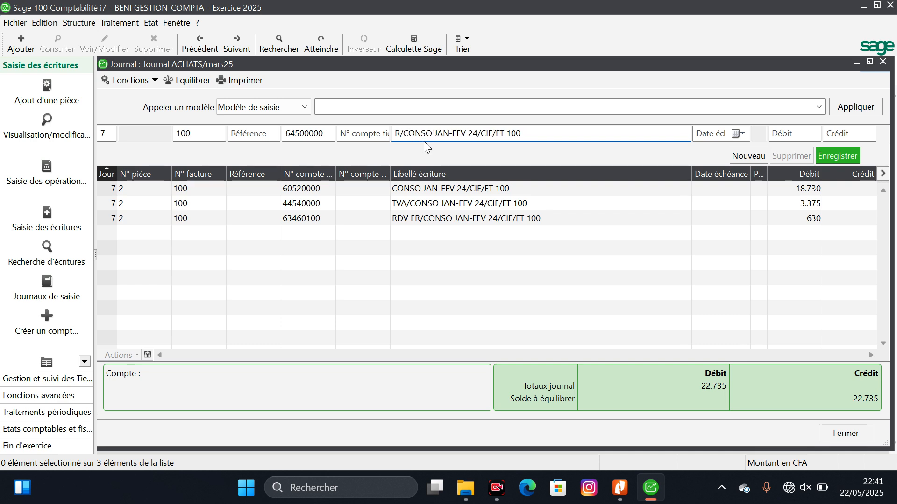
{"action": "type", "text": "TAXE"}
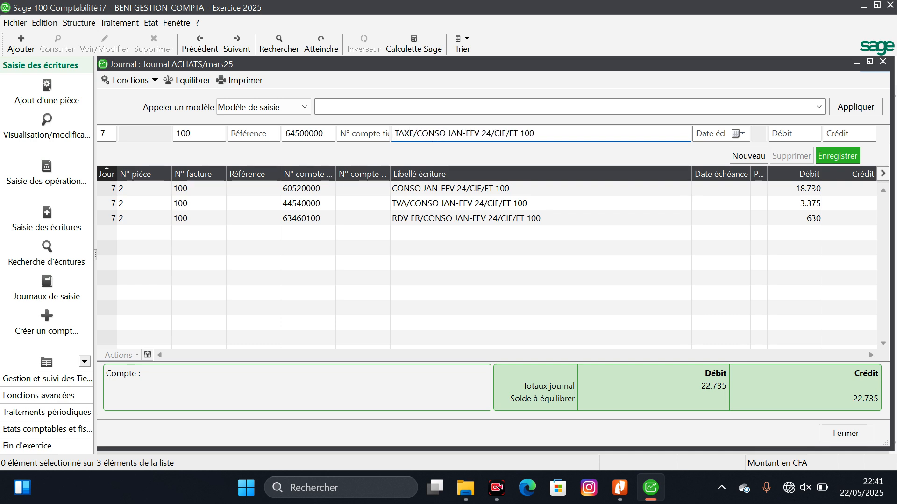
{"action": "key", "text": "Tab"}
{"action": "key", "text": "Tab"}
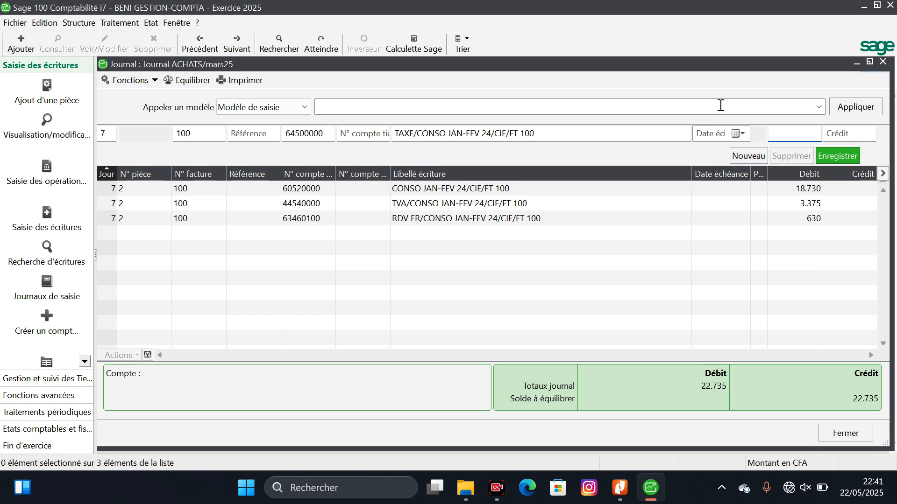
{"action": "type", "text": "330"}
{"action": "key", "text": "Return"}
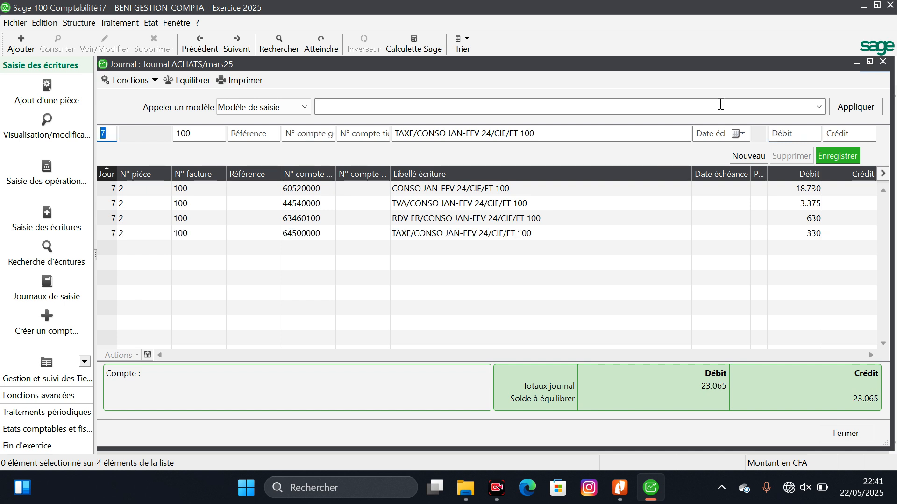
Step: Start the fifth line on general account 63460200, keeping day 7 and invoice number 100
{"action": "key", "text": "Tab"}
{"action": "key", "text": "Tab"}
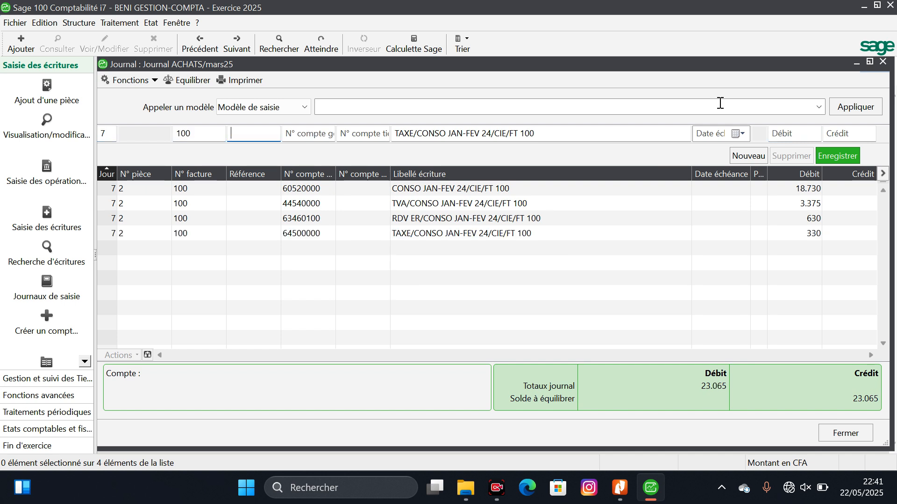
{"action": "key", "text": "Tab"}
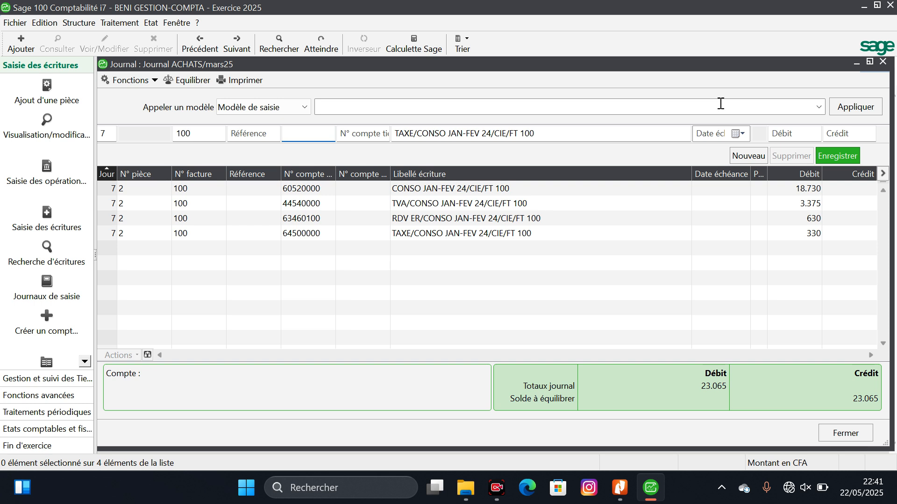
{"action": "type", "text": "63460200"}
{"action": "key", "text": "Tab"}
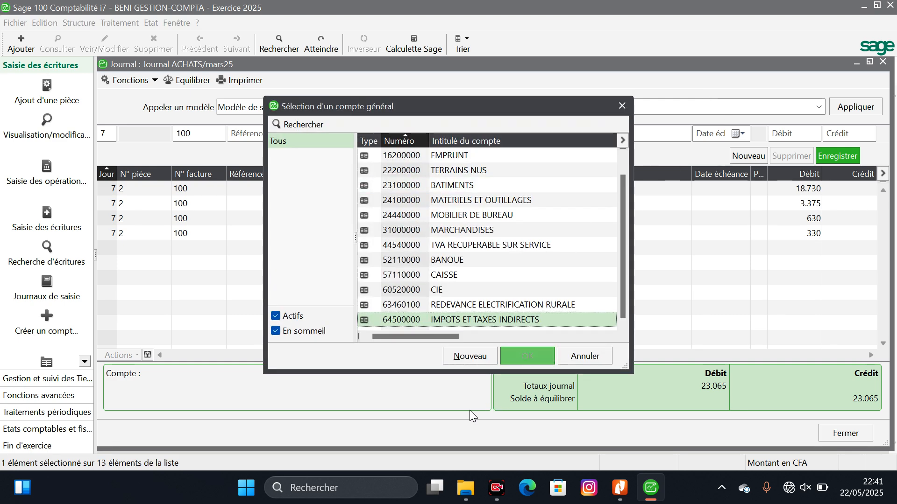
Step: Create general account 63460200 with the title REDEVANCE RTI and save it
{"action": "left_click", "coordinate": [477, 357]}
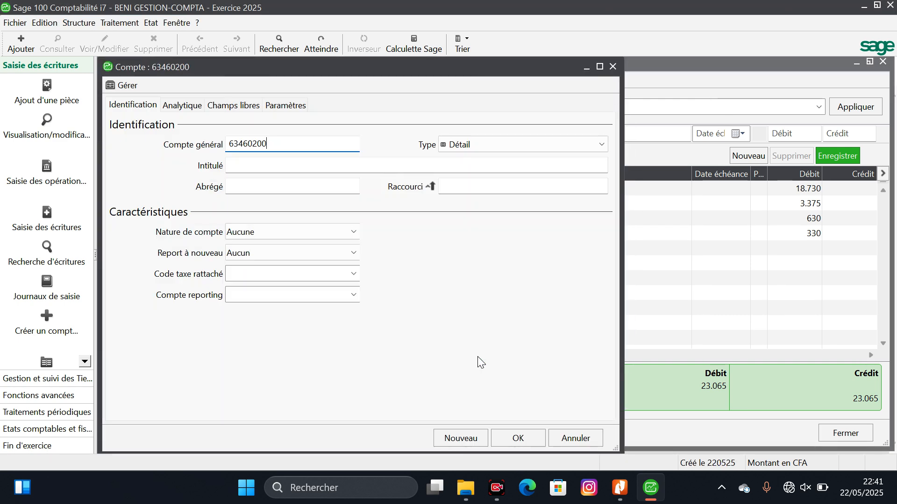
{"action": "left_click", "coordinate": [329, 160]}
{"action": "type", "text": "REDEVANCE RTI"}
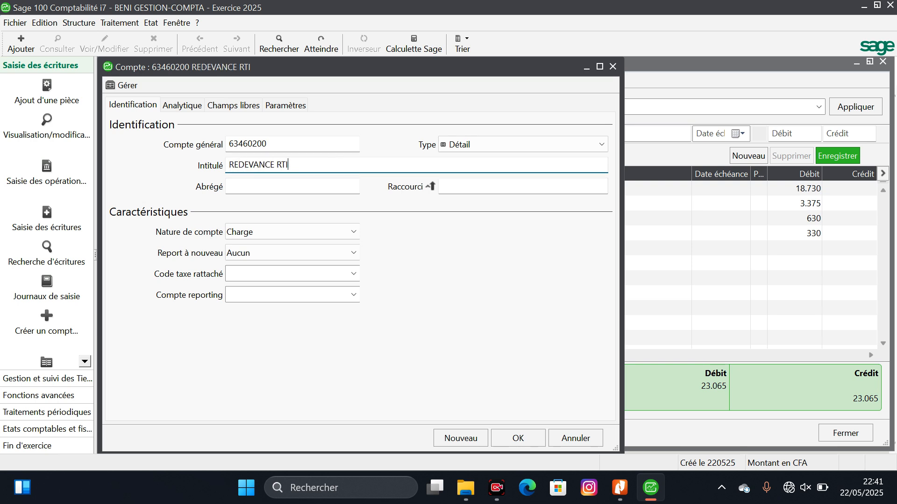
{"action": "key", "text": "Tab"}
{"action": "left_click", "coordinate": [513, 438]}
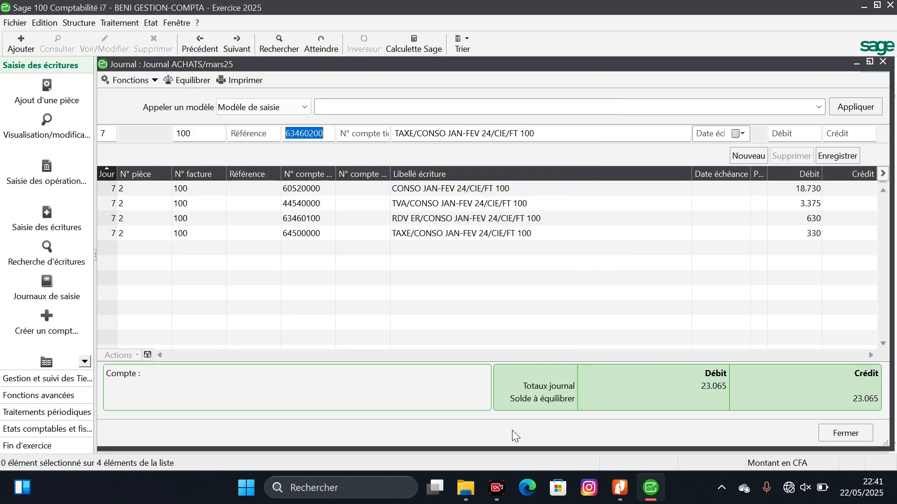
Step: Replace the TAXE prefix of the label with RDV RTI, enter 2000 as debit instead of the suggested credit and record the line
{"action": "key", "text": "Tab"}
{"action": "left_click", "coordinate": [408, 129]}
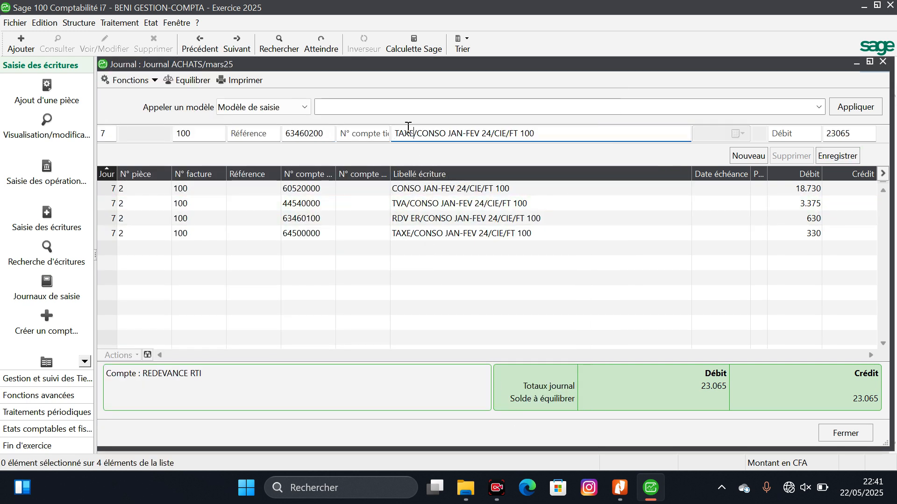
{"action": "key", "text": "BackSpace"}
{"action": "key", "text": "BackSpace"}
{"action": "key", "text": "BackSpace"}
{"action": "key", "text": "BackSpace"}
{"action": "type", "text": "RDV RTI"}
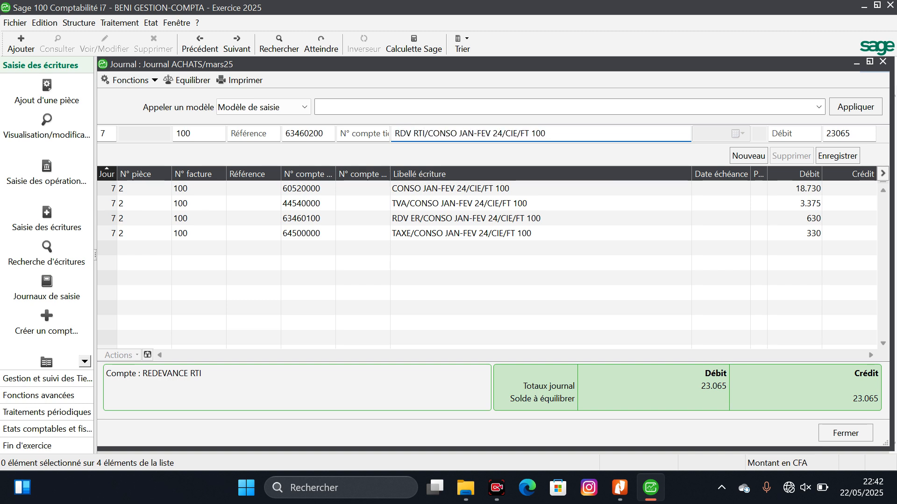
{"action": "key", "text": "Tab"}
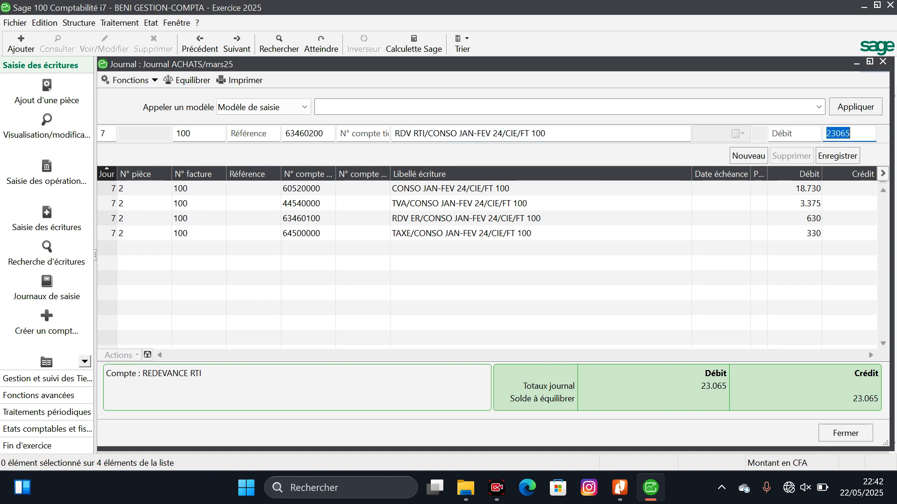
{"action": "left_click", "coordinate": [789, 127]}
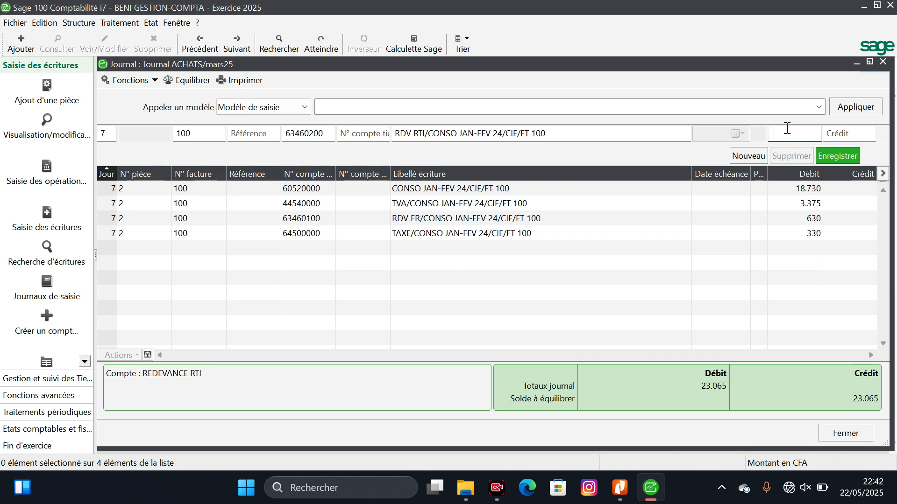
{"action": "type", "text": "2000"}
{"action": "key", "text": "Return"}
Step: Start the sixth line on general account 64620000, keeping day 7 and invoice number 100
{"action": "key", "text": "Tab"}
{"action": "key", "text": "Tab"}
{"action": "key", "text": "Tab"}
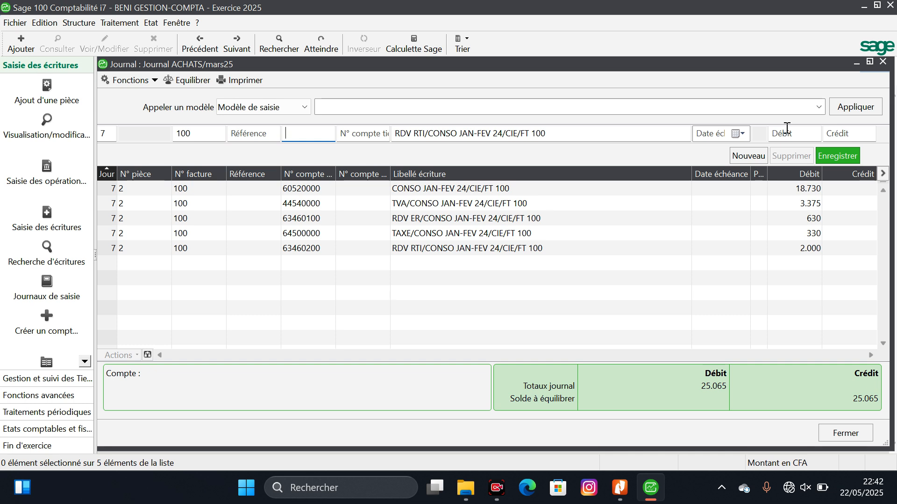
{"action": "type", "text": "646200"}
{"action": "left_click", "coordinate": [792, 135]}
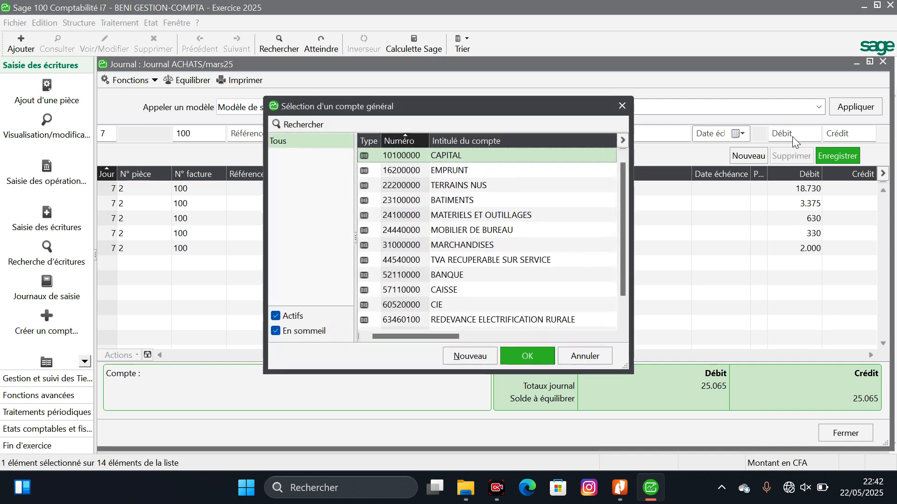
Step: Create general account 64620000 with the title DROIT DE TIMBRE, save it and apply it to the journal line
{"action": "left_click", "coordinate": [473, 357]}
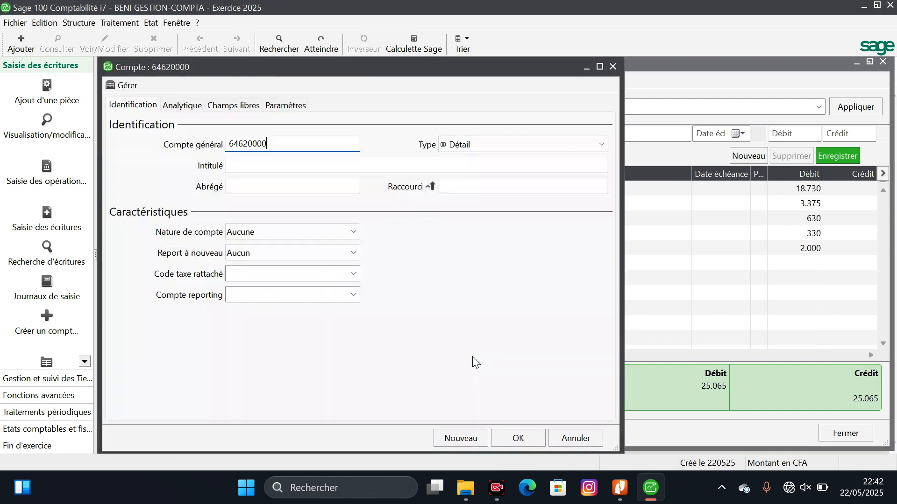
{"action": "left_click", "coordinate": [297, 158]}
{"action": "type", "text": "D"}
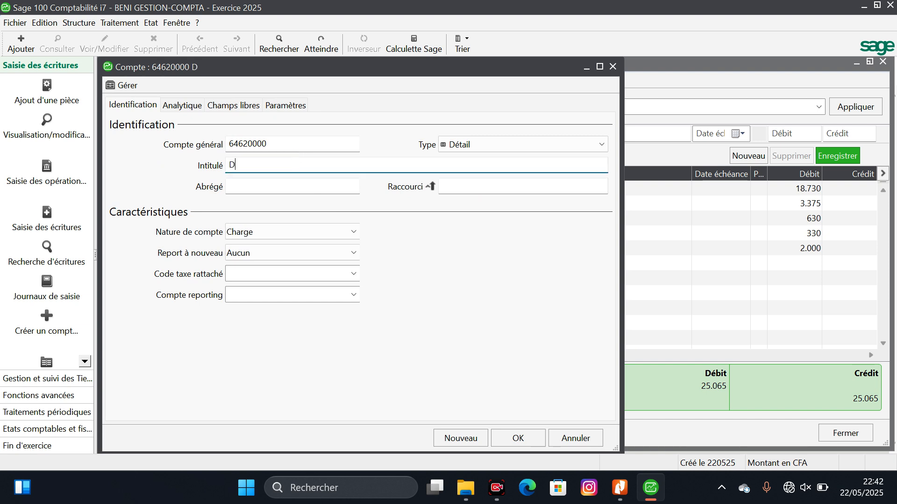
{"action": "type", "text": "ROIT DE TIMBRE"}
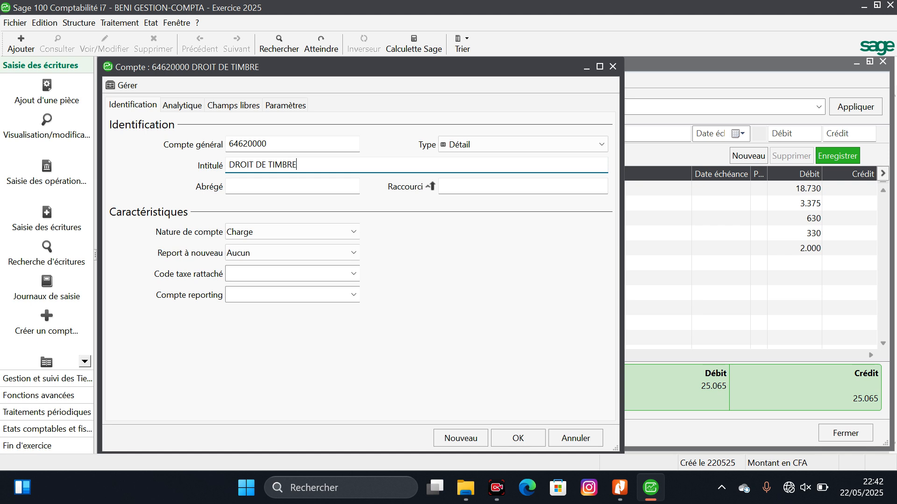
{"action": "key", "text": "Tab"}
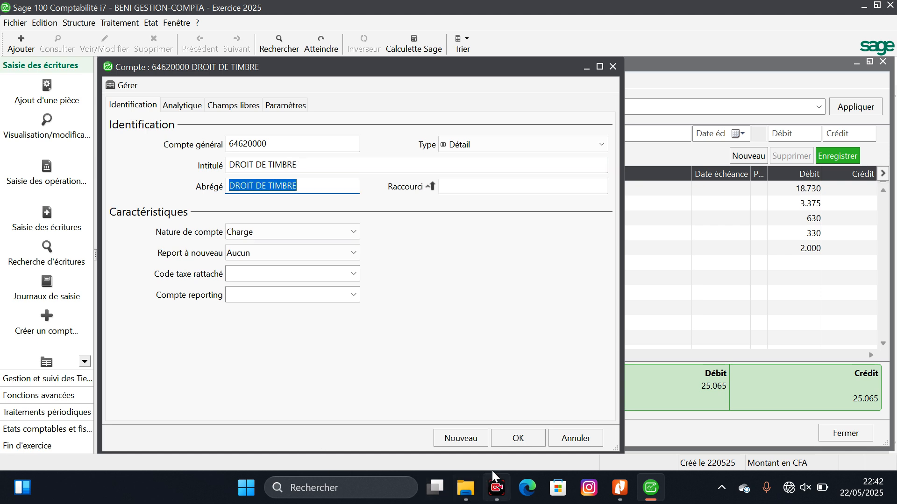
{"action": "left_click", "coordinate": [511, 440]}
{"action": "key", "text": "Tab"}
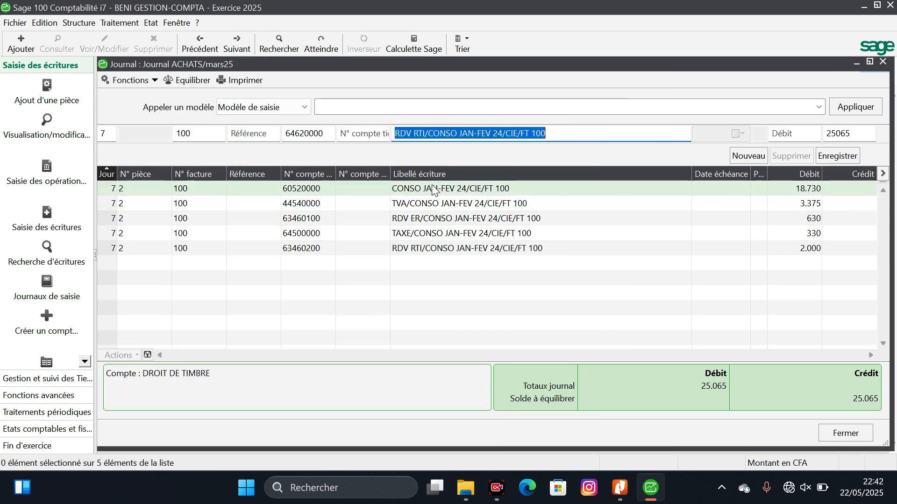
Step: Replace the RDV RTI prefix of the sixth line's label with TIMB
{"action": "left_click", "coordinate": [418, 125]}
{"action": "key", "text": "BackSpace"}
{"action": "key", "text": "BackSpace"}
{"action": "key", "text": "BackSpace"}
{"action": "key", "text": "BackSpace"}
{"action": "key", "text": "BackSpace"}
{"action": "key", "text": "BackSpace"}
{"action": "key", "text": "BackSpace"}
{"action": "type", "text": "TIM"}
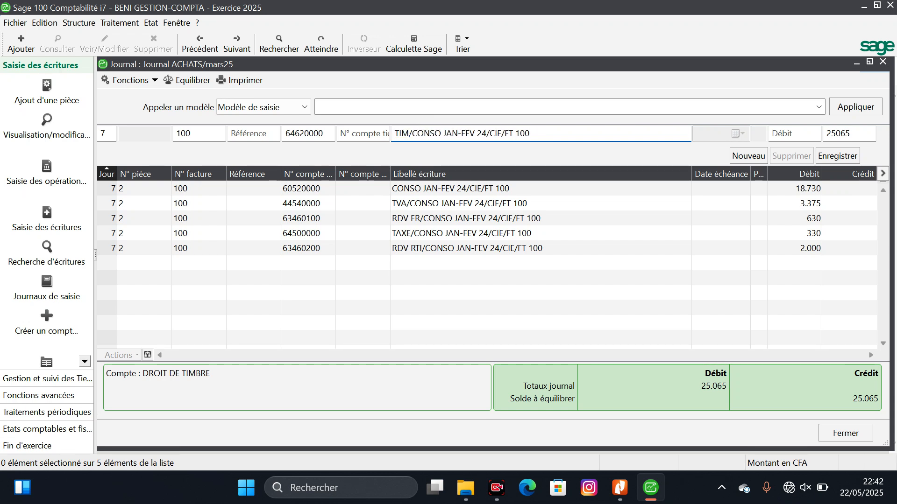
{"action": "type", "text": "B"}
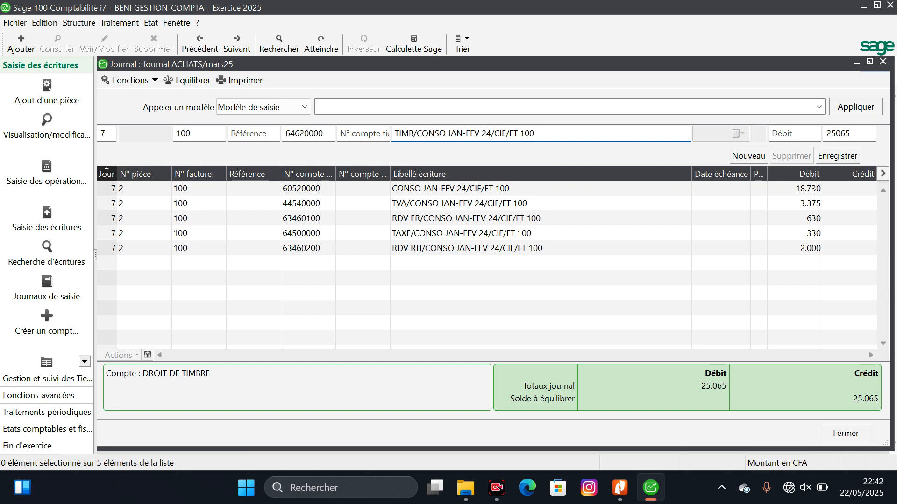
Step: Clear the suggested credit, enter 100 as debit and record the stamp duty line
{"action": "key", "text": "Tab"}
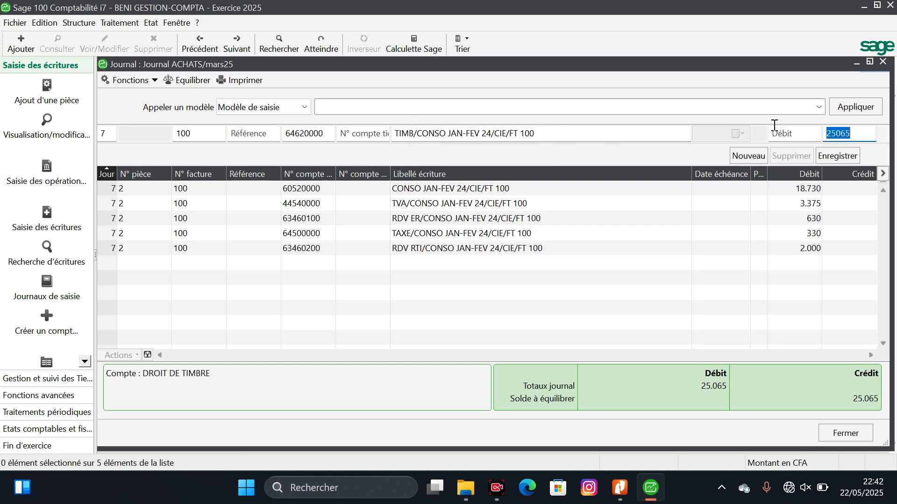
{"action": "key", "text": "BackSpace"}
{"action": "key", "text": "shift+Tab"}
{"action": "type", "text": "100"}
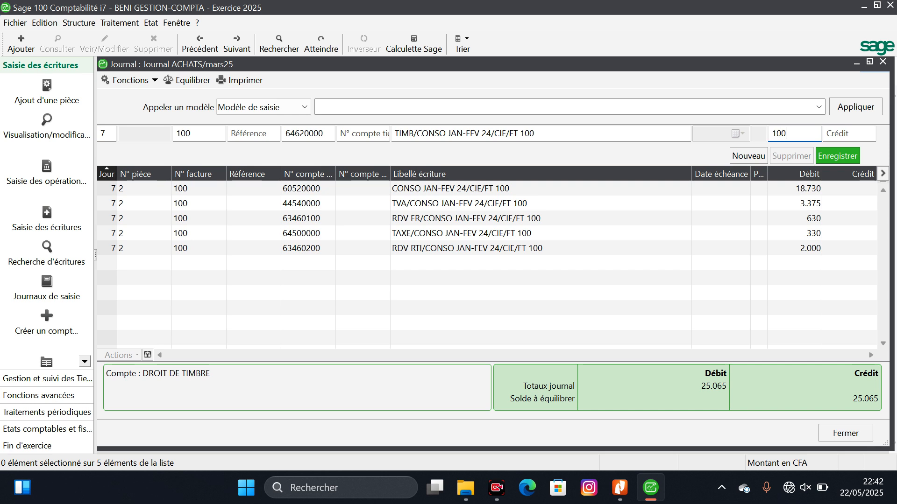
{"action": "key", "text": "Return"}
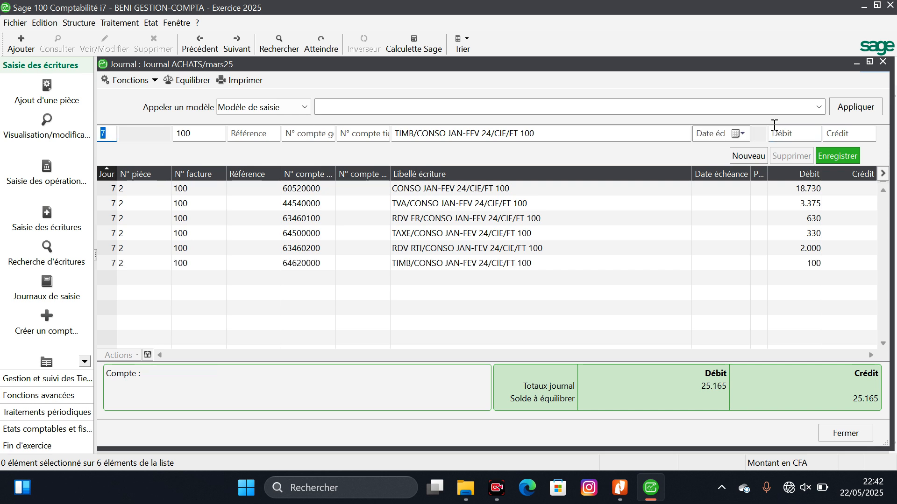
Step: Start the seventh line on third-party account 401101, keeping day 7 and invoice number 100 and leaving the general account empty
{"action": "key", "text": "Tab"}
{"action": "key", "text": "Tab"}
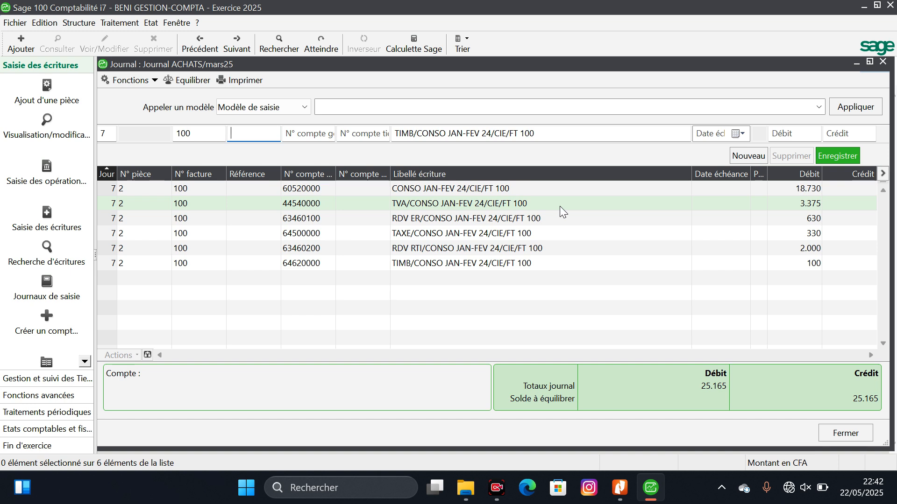
{"action": "key", "text": "Tab"}
{"action": "key", "text": "Tab"}
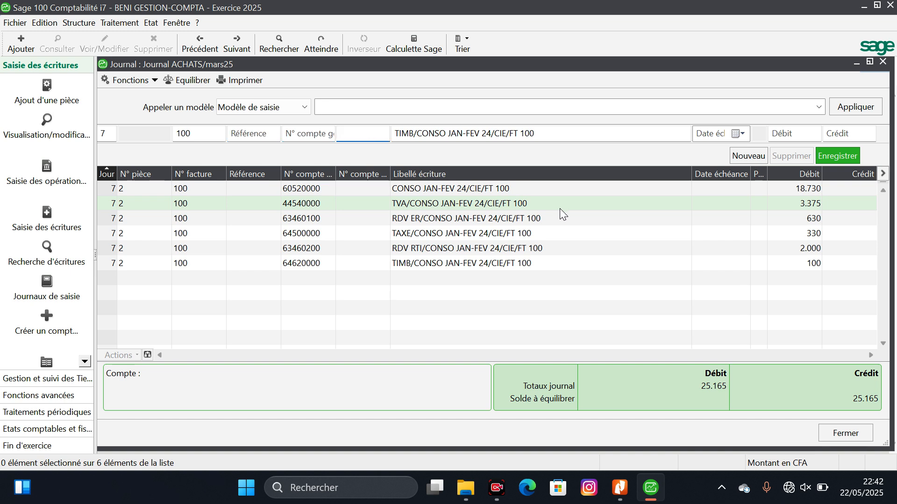
{"action": "type", "text": "401101"}
{"action": "key", "text": "Tab"}
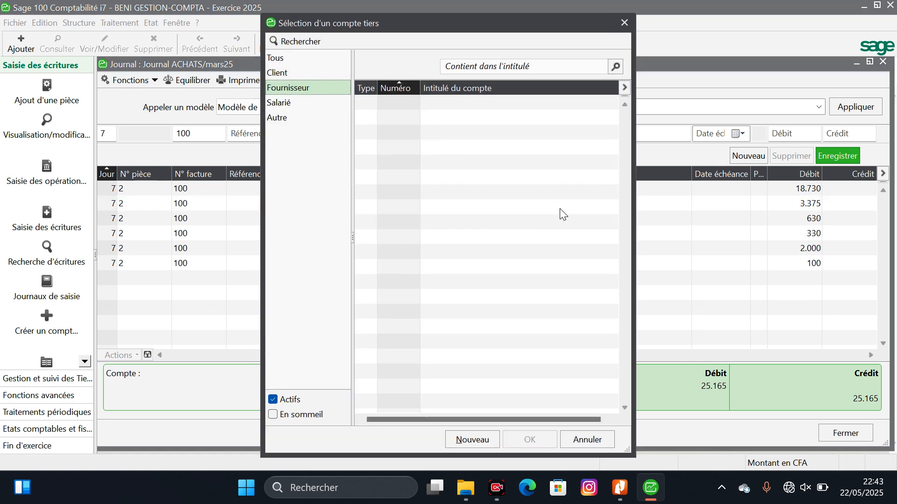
Step: Create third-party account 401101 as a supplier with the title CIE
{"action": "left_click", "coordinate": [482, 441]}
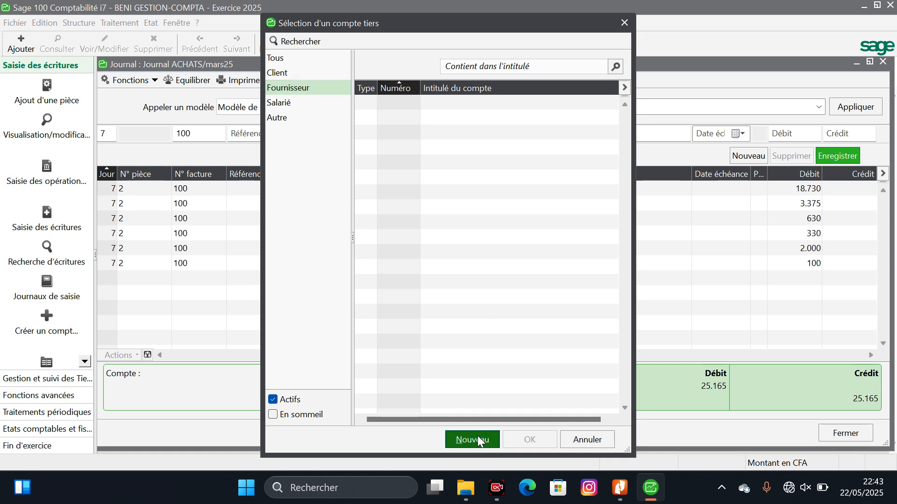
{"action": "left_click", "coordinate": [309, 163]}
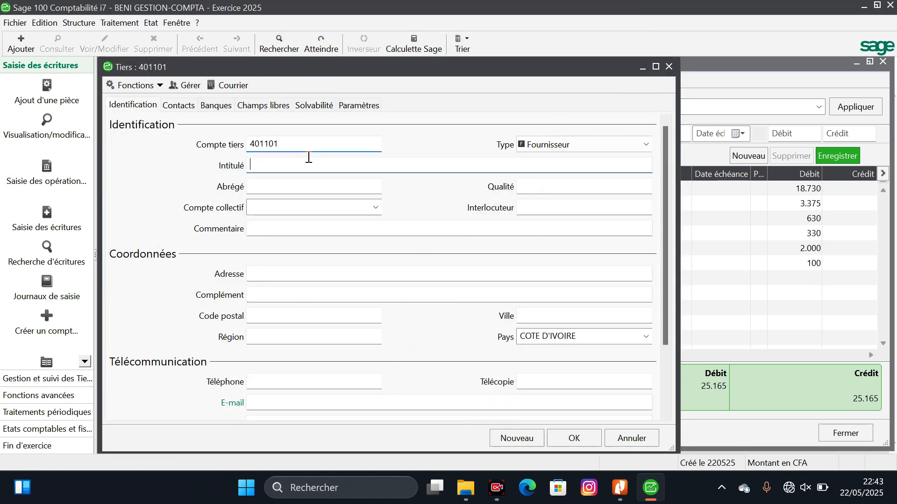
{"action": "type", "text": "CI"}
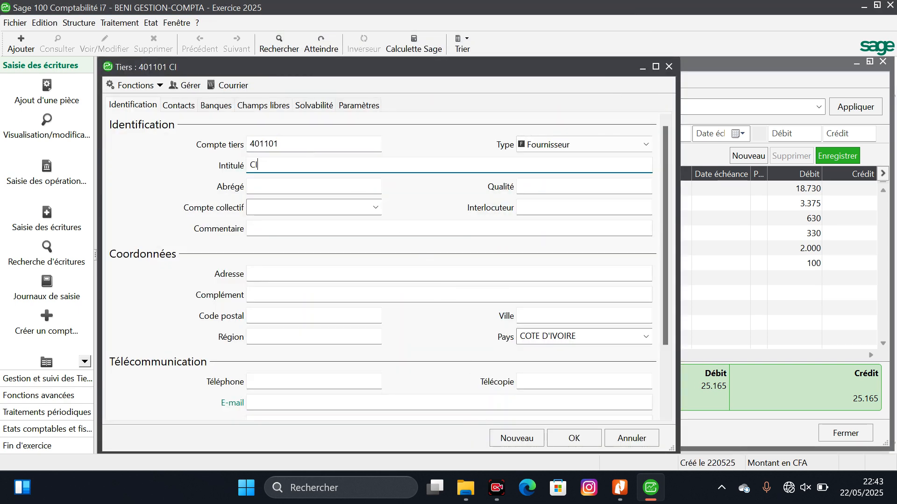
{"action": "type", "text": "E"}
{"action": "key", "text": "Tab"}
{"action": "left_click", "coordinate": [376, 207]}
{"action": "left_click", "coordinate": [348, 199]}
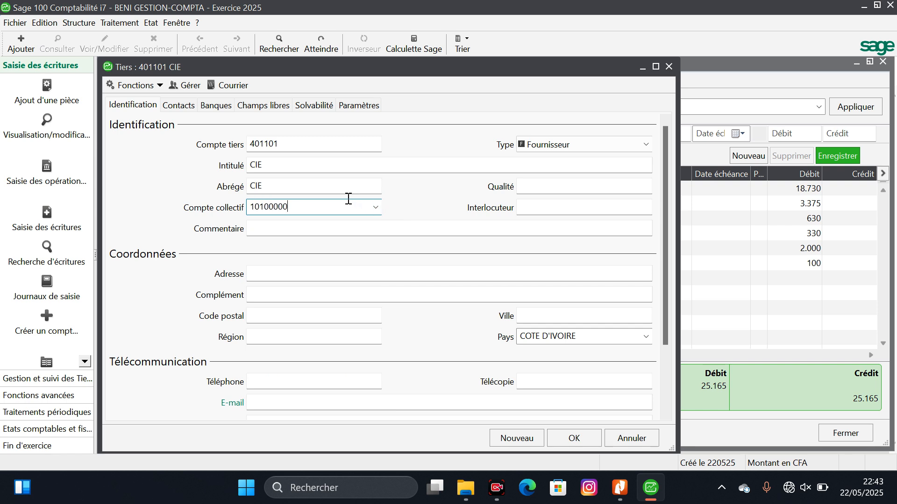
{"action": "key", "text": "BackSpace"}
{"action": "key", "text": "BackSpace"}
{"action": "key", "text": "BackSpace"}
{"action": "key", "text": "BackSpace"}
{"action": "key", "text": "BackSpace"}
{"action": "key", "text": "BackSpace"}
{"action": "key", "text": "BackSpace"}
{"action": "key", "text": "BackSpace"}
{"action": "left_click", "coordinate": [377, 206]}
{"action": "left_click", "coordinate": [377, 207]}
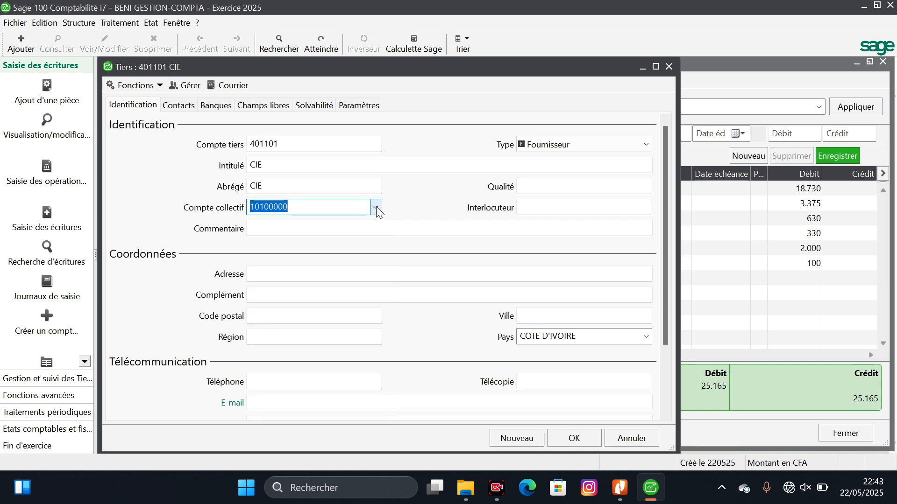
Step: Set the supplier's collective account to 40100000, validate the record and agree to create that account
{"action": "key", "text": "BackSpace"}
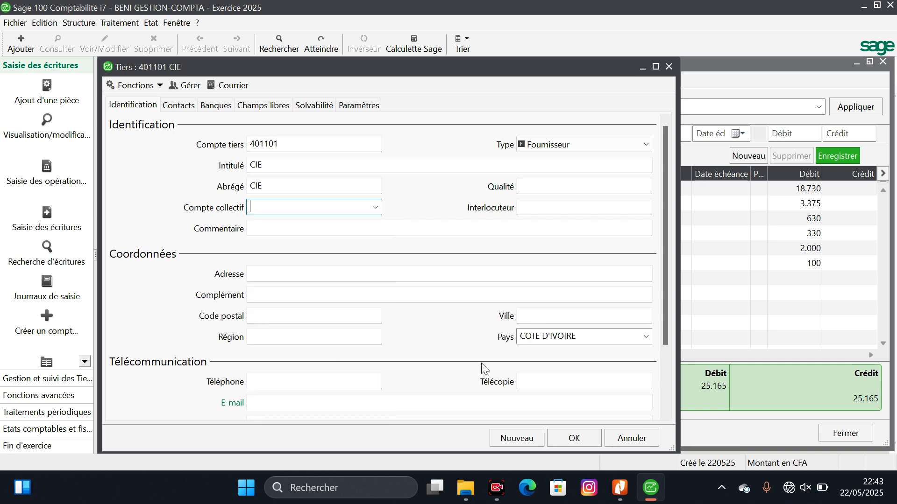
{"action": "left_click", "coordinate": [561, 438]}
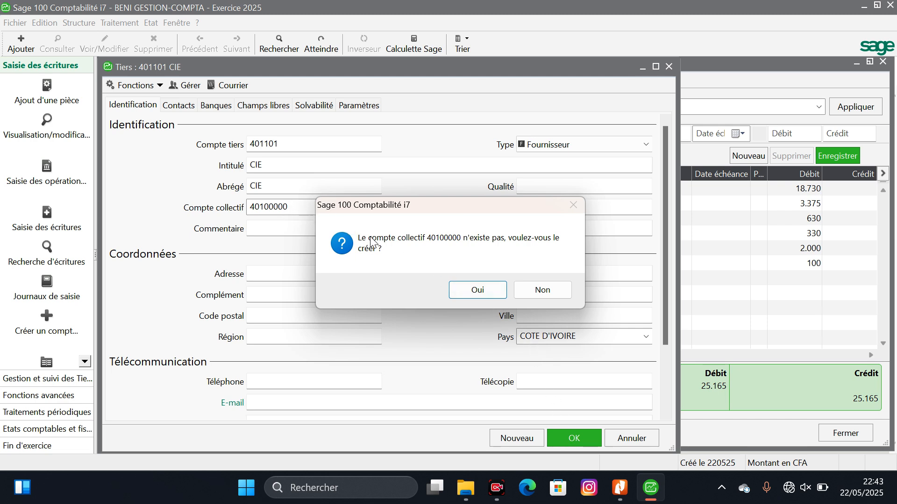
{"action": "left_click", "coordinate": [477, 289]}
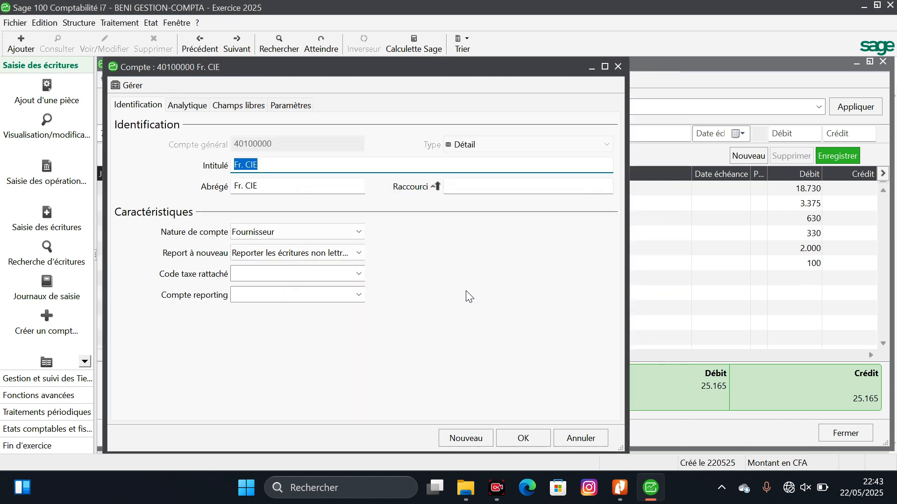
Step: Title collective account 40100000 FOURNISSEUR, use the same text as its short name and save it
{"action": "left_click", "coordinate": [267, 164]}
{"action": "key", "text": "BackSpace"}
{"action": "key", "text": "BackSpace"}
{"action": "key", "text": "BackSpace"}
{"action": "key", "text": "BackSpace"}
{"action": "type", "text": "OUR"}
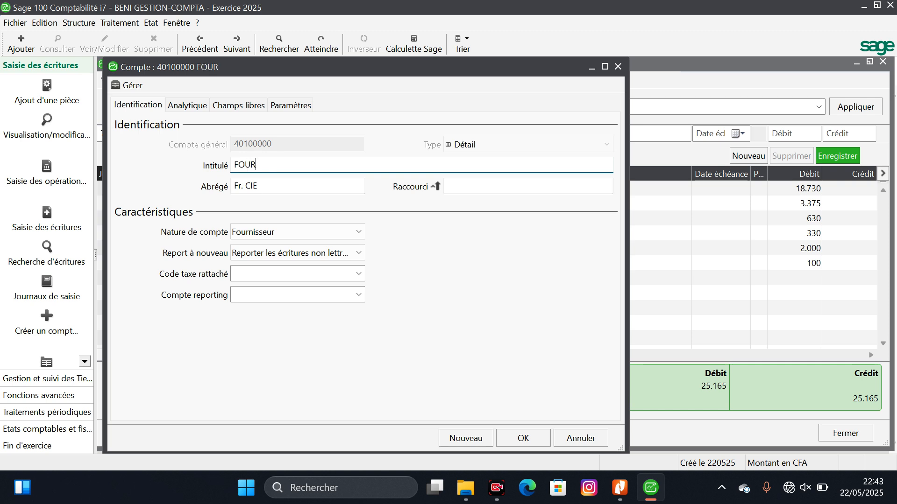
{"action": "type", "text": "NISSEUR"}
{"action": "key", "text": "Tab"}
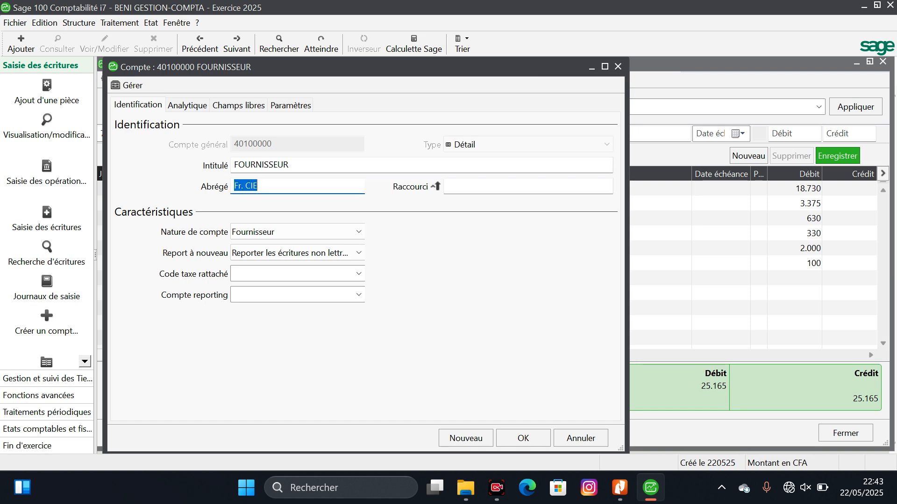
{"action": "key", "text": "BackSpace"}
{"action": "left_click", "coordinate": [311, 164]}
{"action": "key", "text": "Tab"}
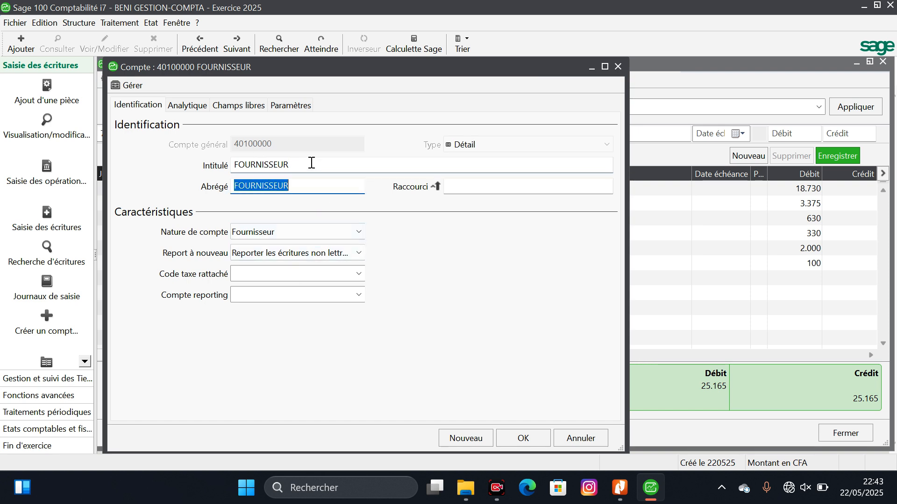
{"action": "left_click", "coordinate": [528, 437]}
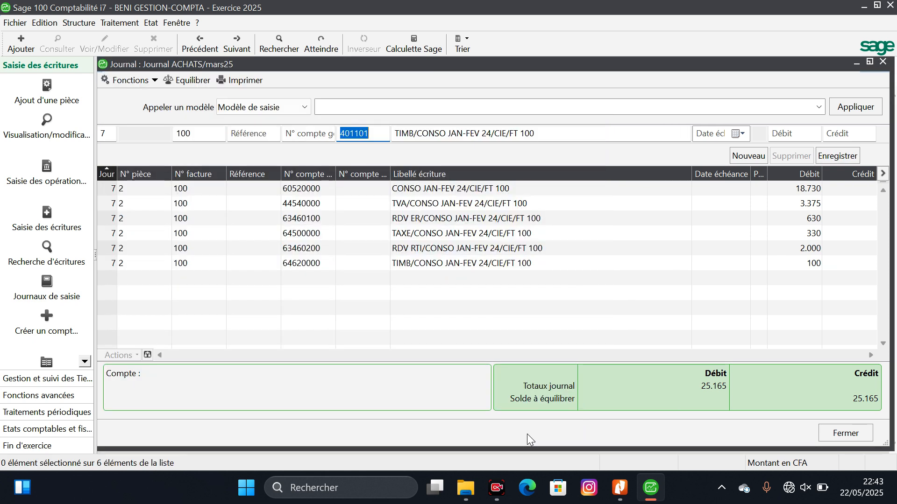
Step: Apply supplier 401101 to the journal line and remove the TIMB/ prefix from its label
{"action": "key", "text": "Tab"}
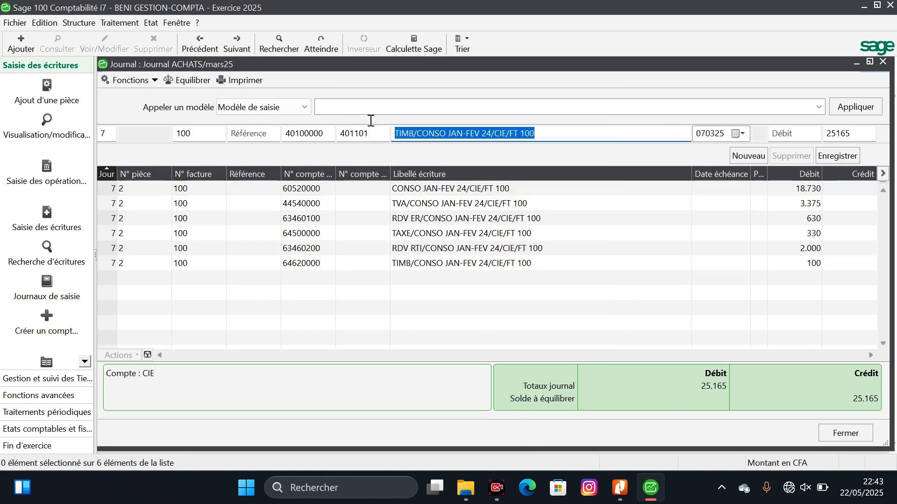
{"action": "left_click", "coordinate": [408, 127]}
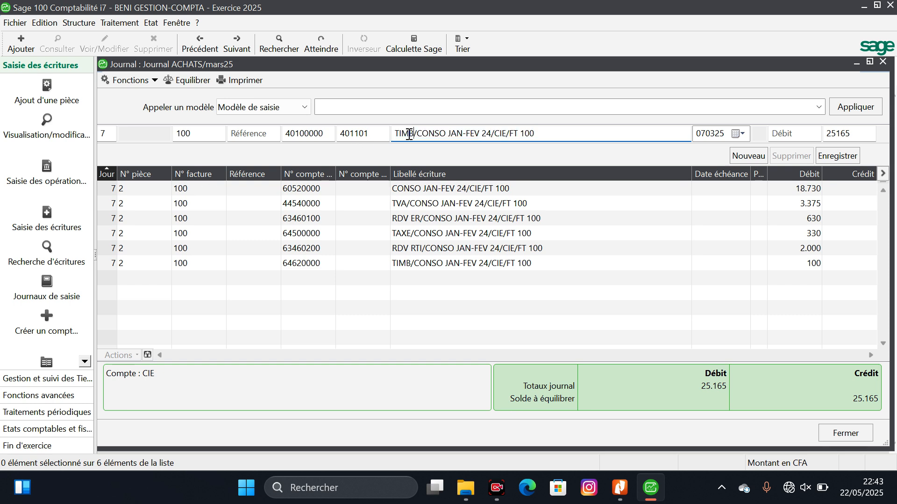
{"action": "key", "text": "Delete"}
{"action": "key", "text": "BackSpace"}
{"action": "key", "text": "BackSpace"}
{"action": "key", "text": "BackSpace"}
{"action": "key", "text": "BackSpace"}
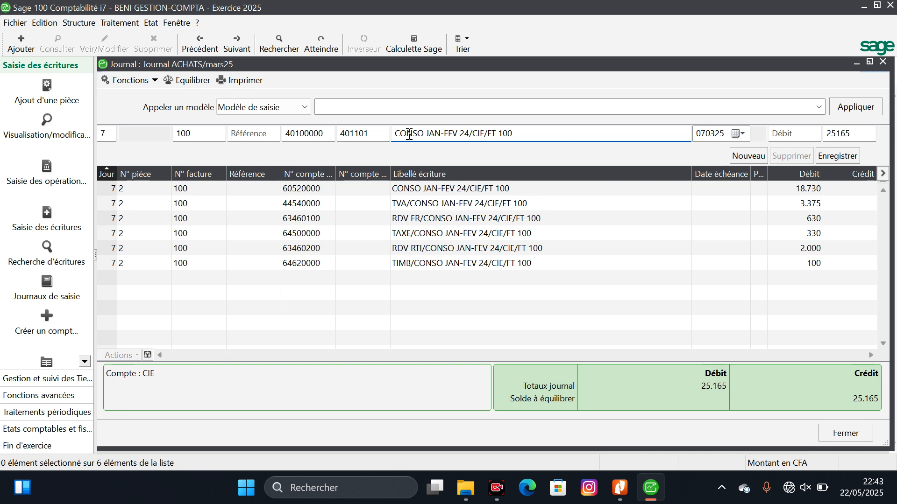
Step: Set the supplier line's due date to 14 March 2025 and record it with the suggested credit of 25165
{"action": "key", "text": "Tab"}
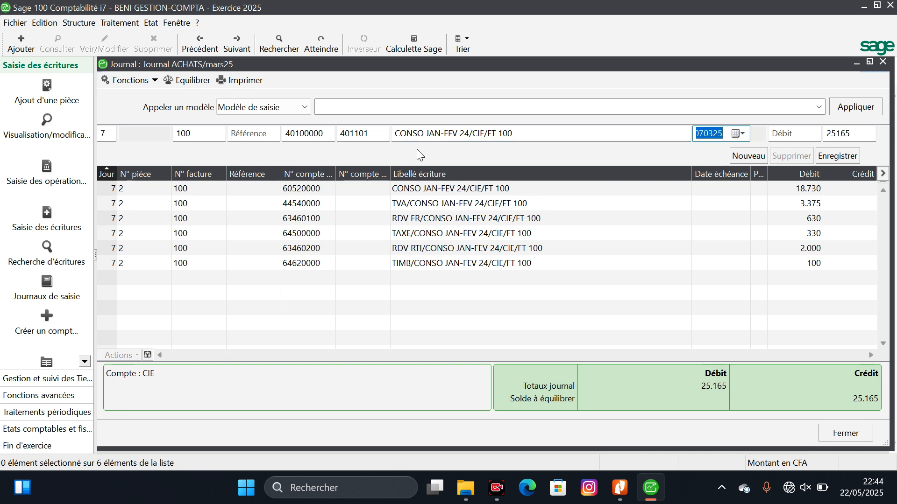
{"action": "left_click", "coordinate": [734, 135]}
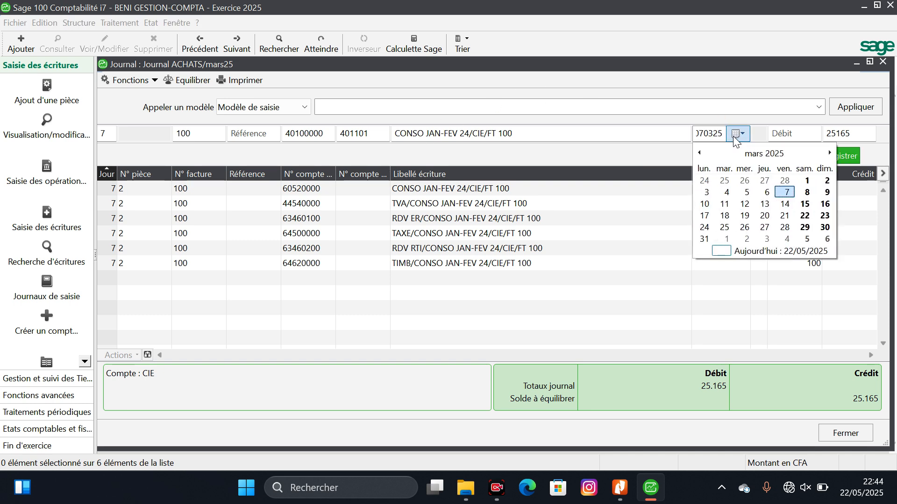
{"action": "left_click", "coordinate": [786, 203]}
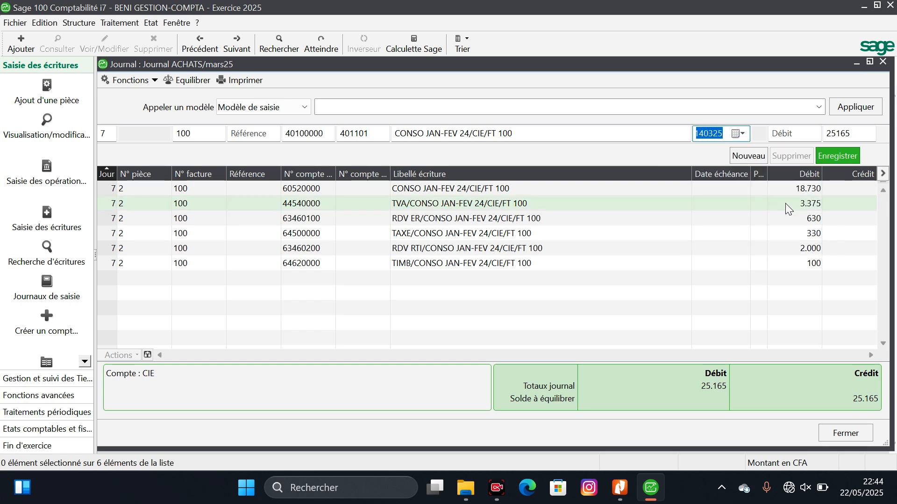
{"action": "left_click", "coordinate": [828, 157]}
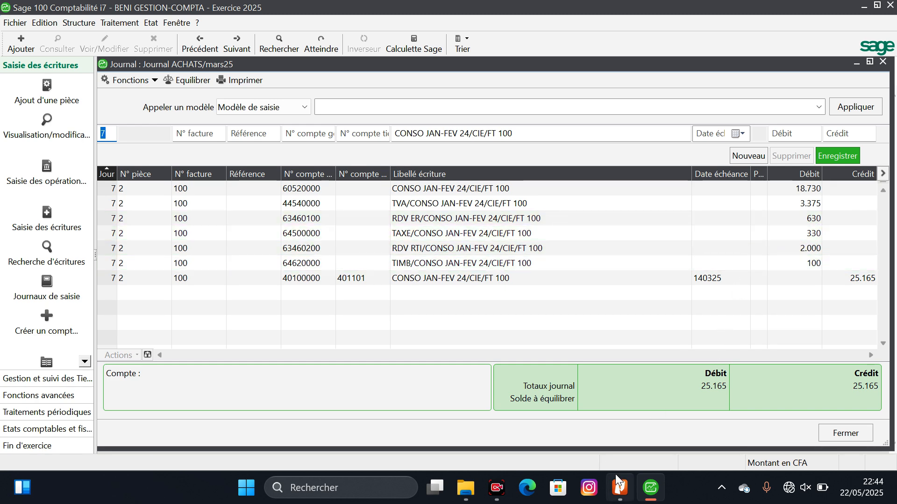
Step: Switch to the training PDF in Nitro Pro, review the invoice's CONSTATATION entries and return to Sage 100 Comptabilité
{"action": "left_click", "coordinate": [620, 488]}
{"action": "scroll", "coordinate": [536, 280], "scroll_direction": "up", "scroll_amount": 6}
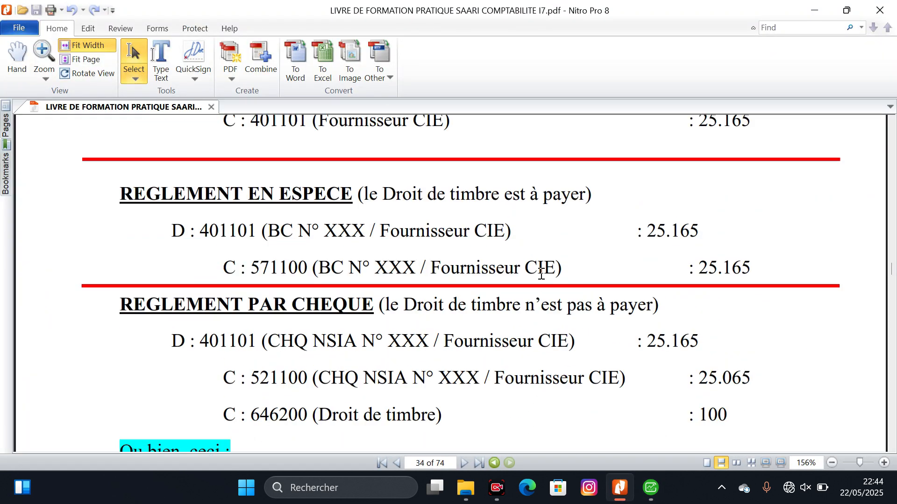
{"action": "scroll", "coordinate": [542, 273], "scroll_direction": "up", "scroll_amount": 3}
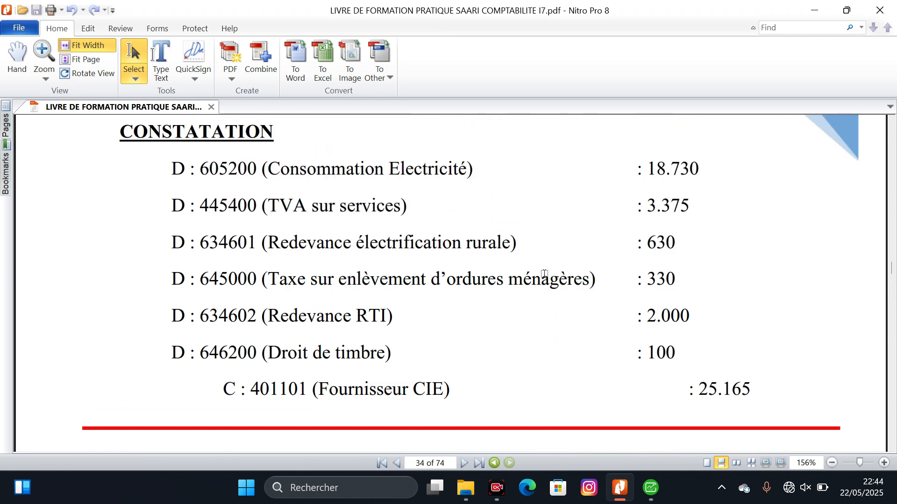
{"action": "left_click", "coordinate": [652, 476]}
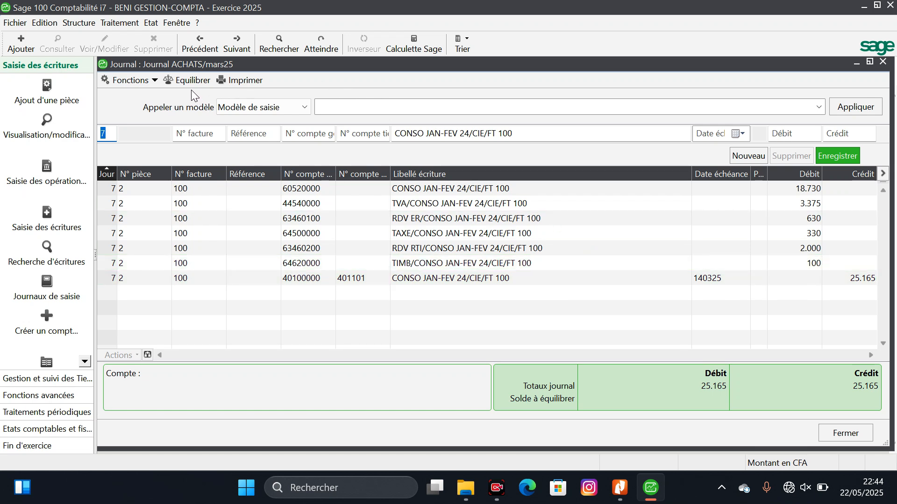
Step: Open the VTE sales journal for period mars25 and dismiss the fiscal backup notice
{"action": "left_click", "coordinate": [159, 80]}
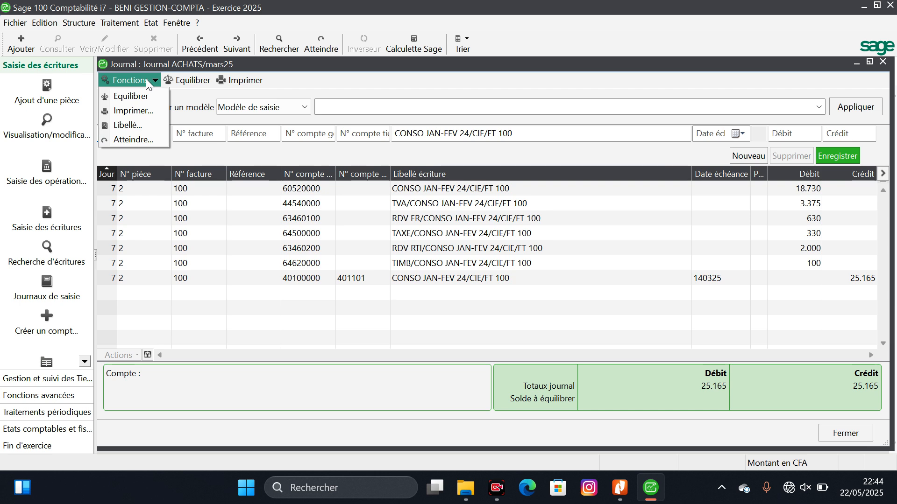
{"action": "left_click", "coordinate": [136, 141]}
{"action": "key", "text": "BackSpace"}
{"action": "left_click", "coordinate": [534, 221]}
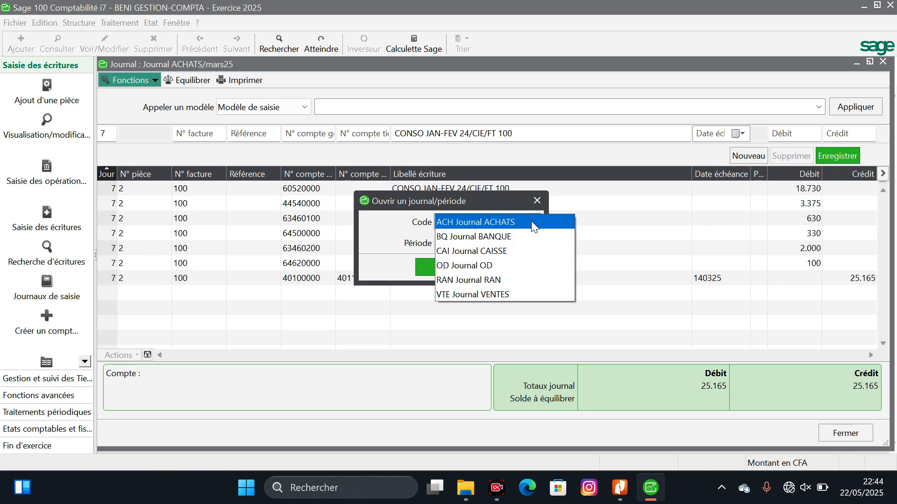
{"action": "left_click", "coordinate": [502, 295]}
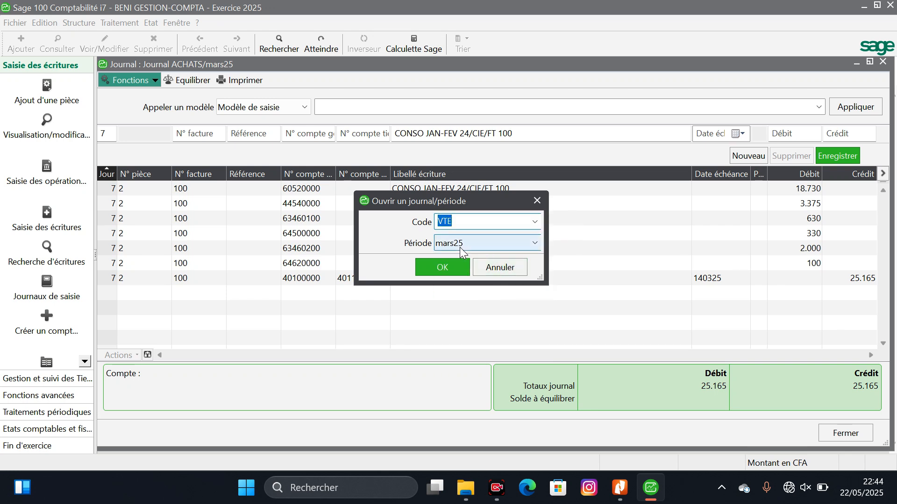
{"action": "left_click", "coordinate": [440, 271]}
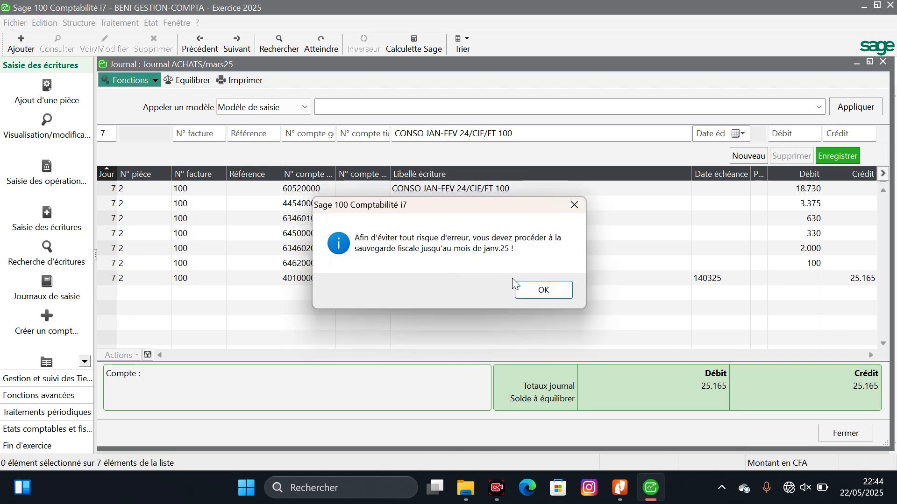
{"action": "left_click", "coordinate": [533, 290]}
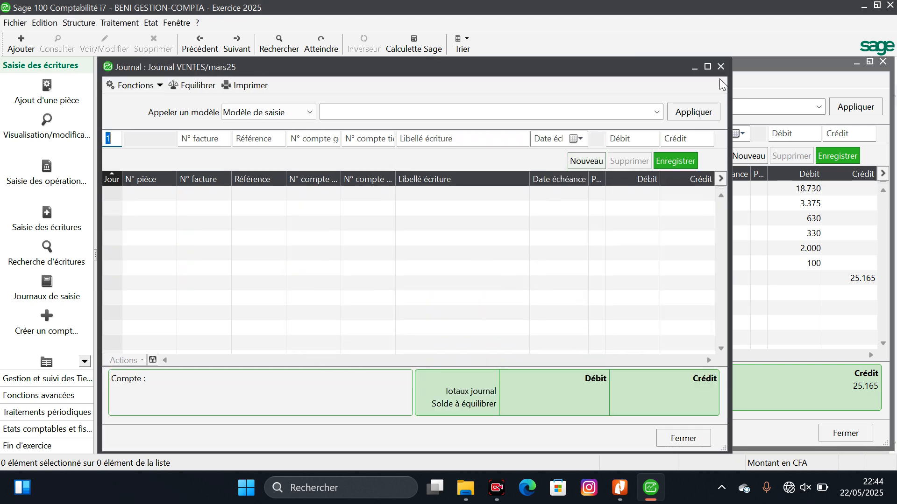
Step: Maximize the March sales journal window and start an entry line for day 7 with invoice number 45
{"action": "left_click", "coordinate": [707, 67]}
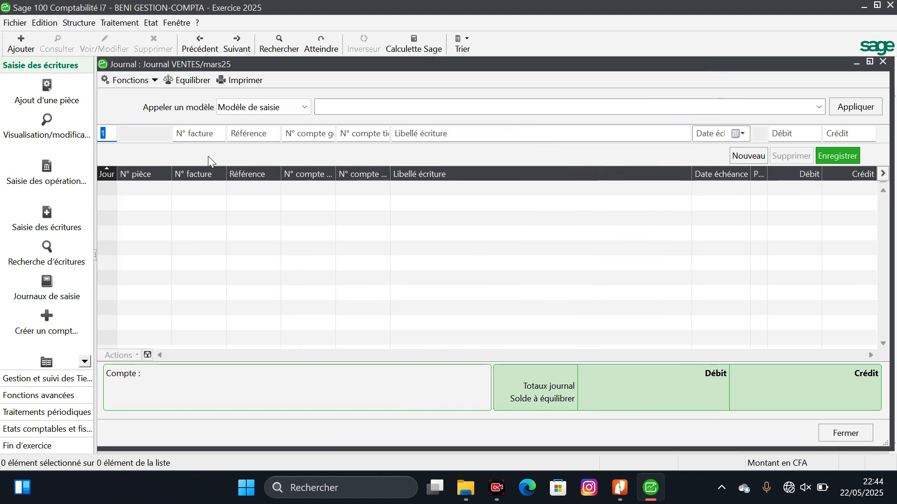
{"action": "type", "text": "7"}
{"action": "key", "text": "Tab"}
{"action": "type", "text": "45"}
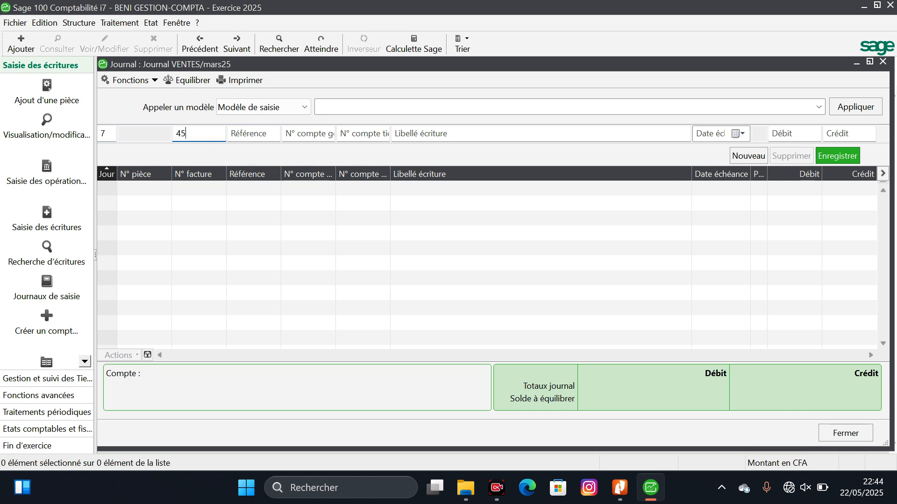
{"action": "key", "text": "Tab"}
{"action": "key", "text": "Tab"}
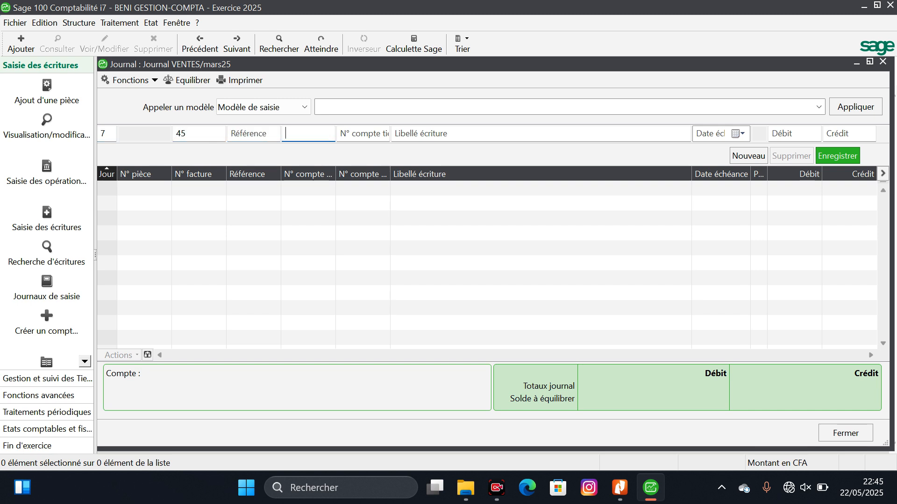
Step: Enter general account 70110000 on the line and create it as VENTE DE MARCHANDISES
{"action": "type", "text": "70110000"}
{"action": "key", "text": "Tab"}
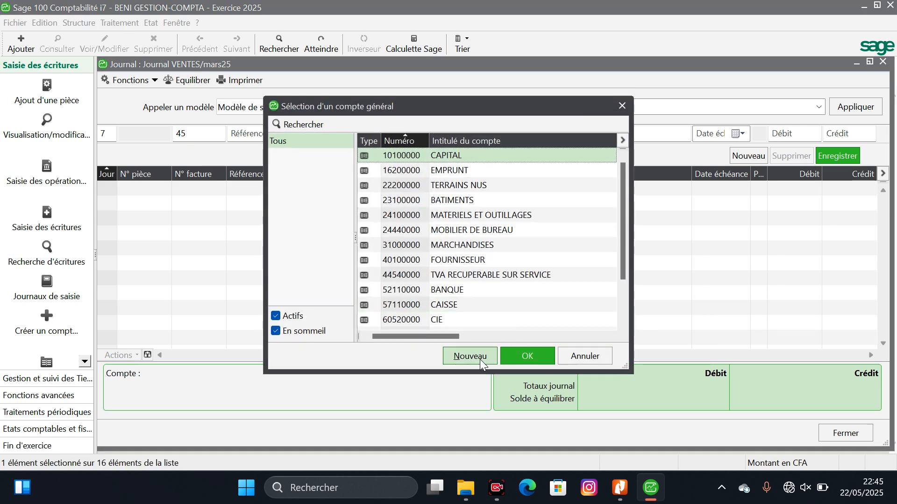
{"action": "left_click", "coordinate": [470, 356]}
{"action": "key", "text": "Tab"}
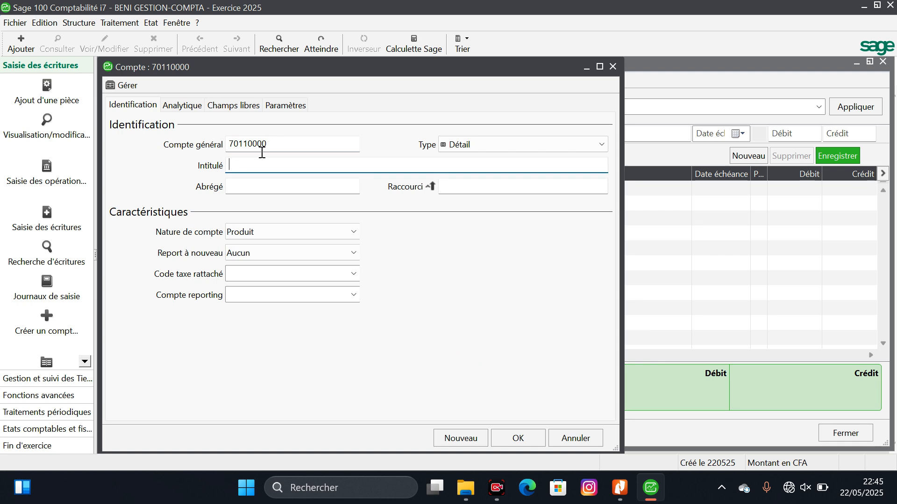
{"action": "type", "text": "VENTE DE MARC"}
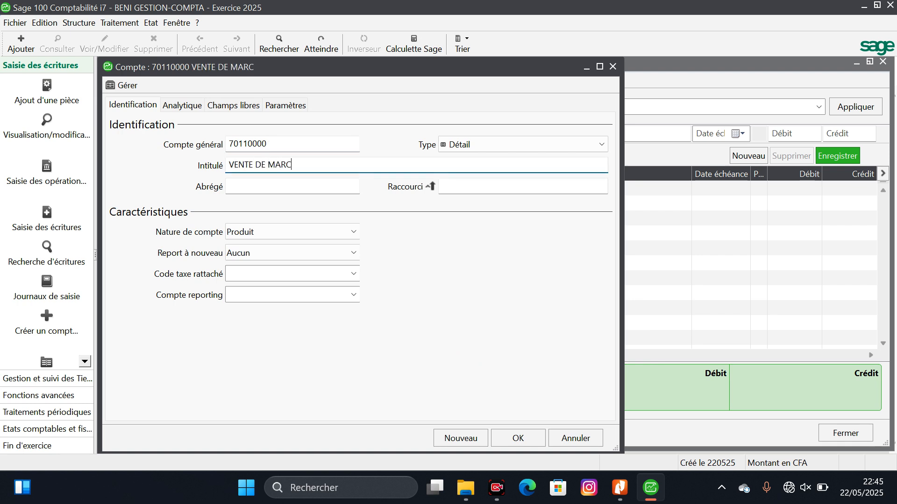
{"action": "type", "text": "HANDISES"}
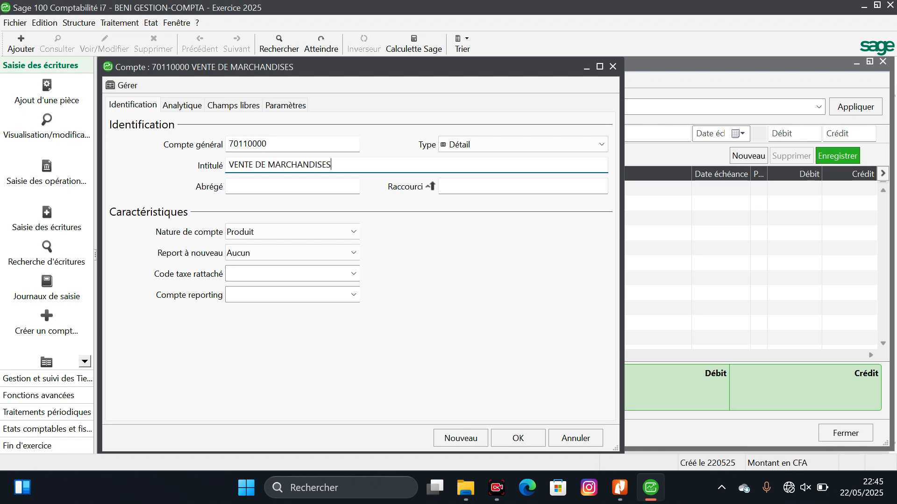
{"action": "key", "text": "Tab"}
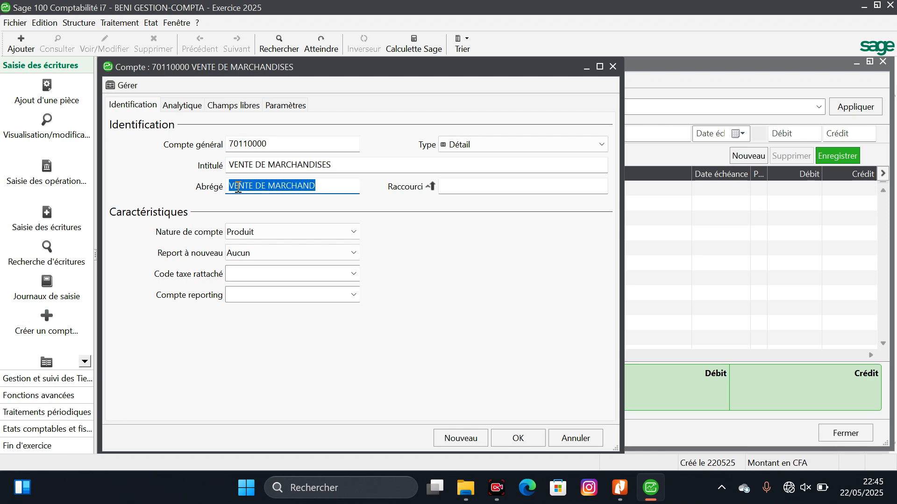
{"action": "left_click", "coordinate": [519, 437]}
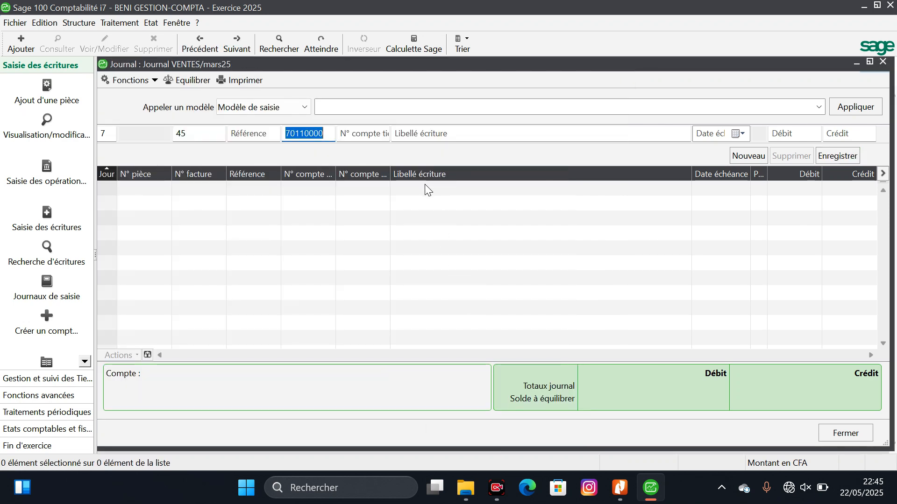
Step: Label the sales line VTE ORD/, the customer's name and /FT 012, and record it with a credit of 1000000
{"action": "type", "text": "VTE"}
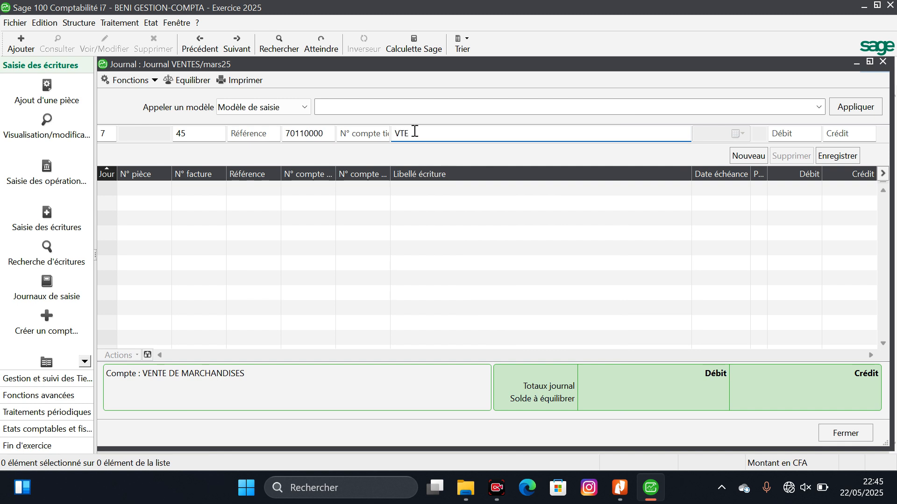
{"action": "type", "text": " ORD/CLEMENT/FT 012"}
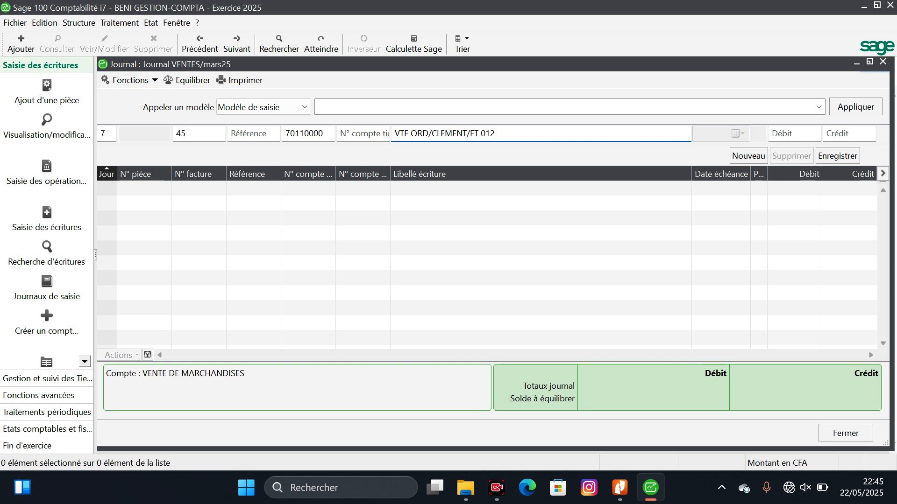
{"action": "key", "text": "Tab"}
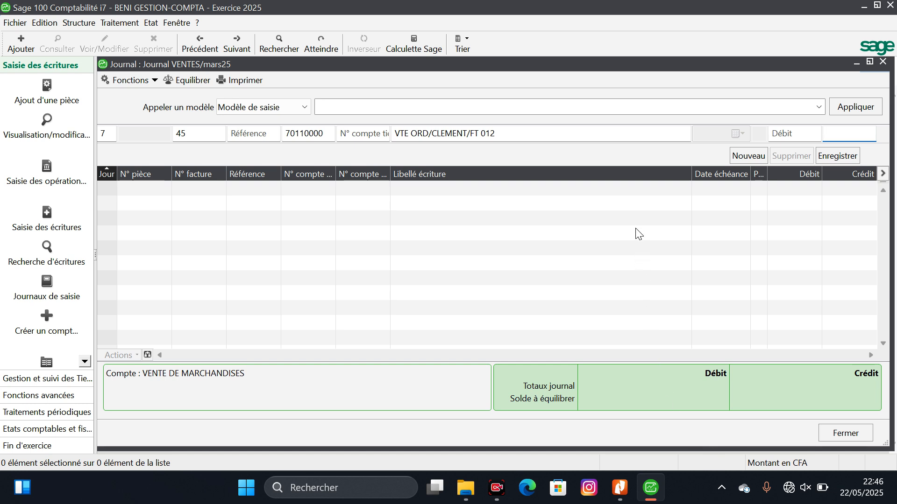
{"action": "type", "text": "1000000"}
{"action": "key", "text": "Return"}
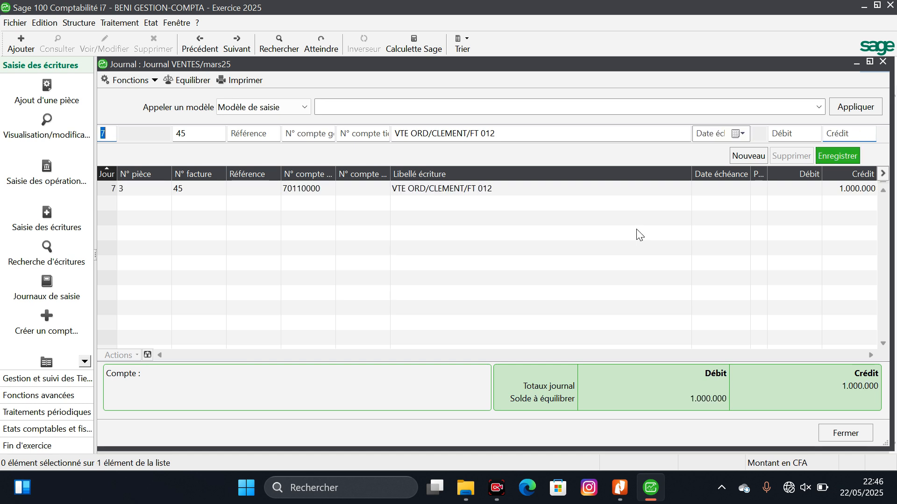
Step: Enter general account 44310000 on the next line of invoice 45 and create it as TVA FACTUREE SUR VENTE
{"action": "key", "text": "Tab"}
{"action": "key", "text": "Tab"}
{"action": "key", "text": "Tab"}
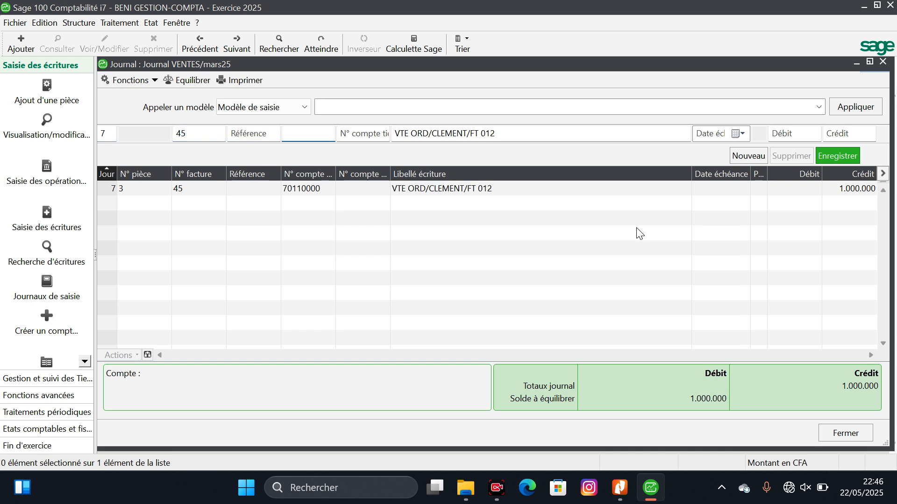
{"action": "type", "text": "44310000"}
{"action": "key", "text": "Tab"}
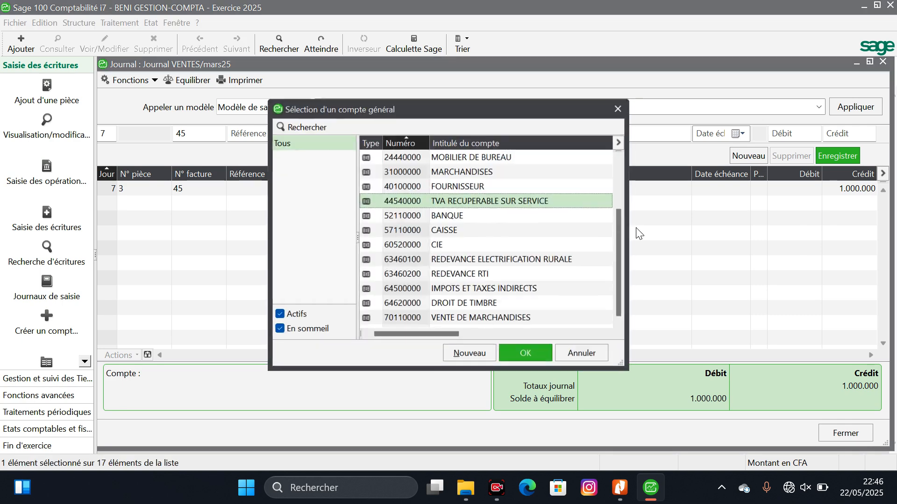
{"action": "left_click", "coordinate": [470, 355]}
{"action": "left_click", "coordinate": [248, 165]}
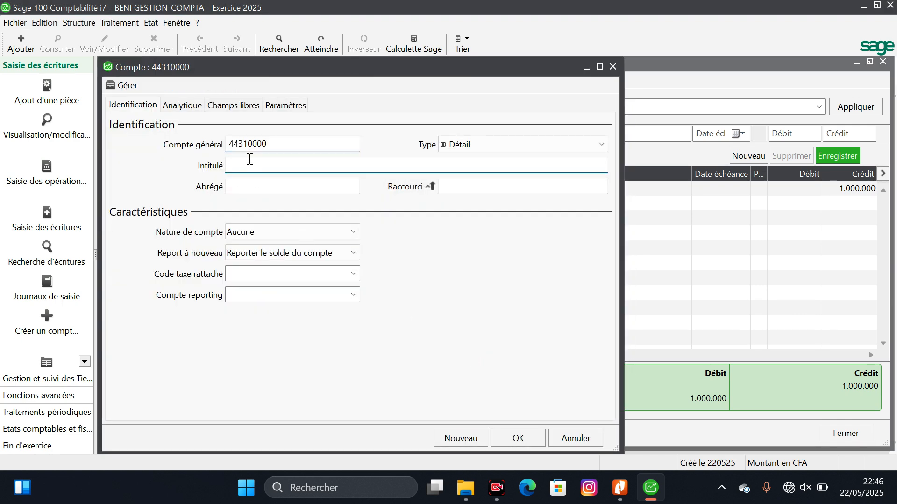
{"action": "type", "text": "TVA FACTUR"}
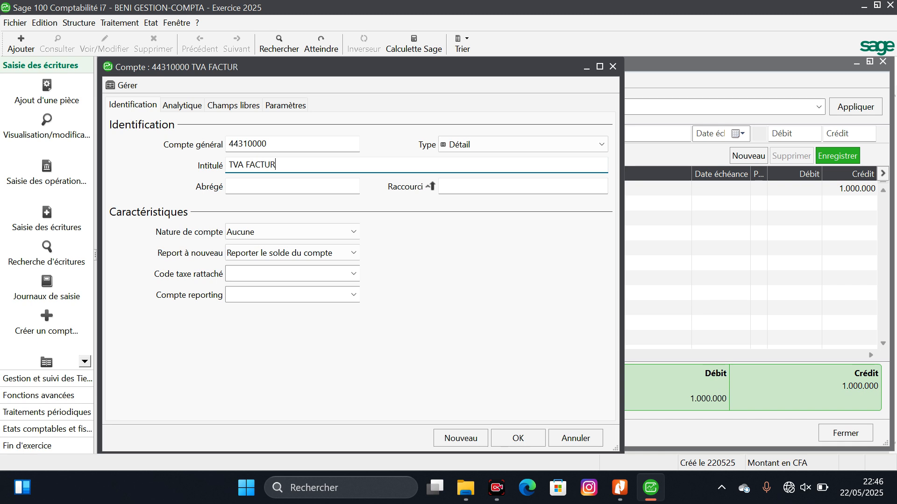
{"action": "type", "text": "EE SUR VENTE"}
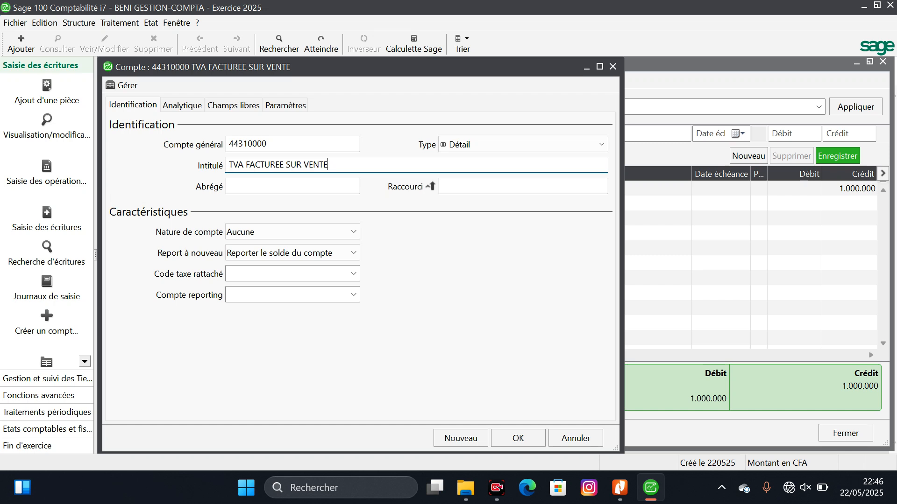
{"action": "key", "text": "Tab"}
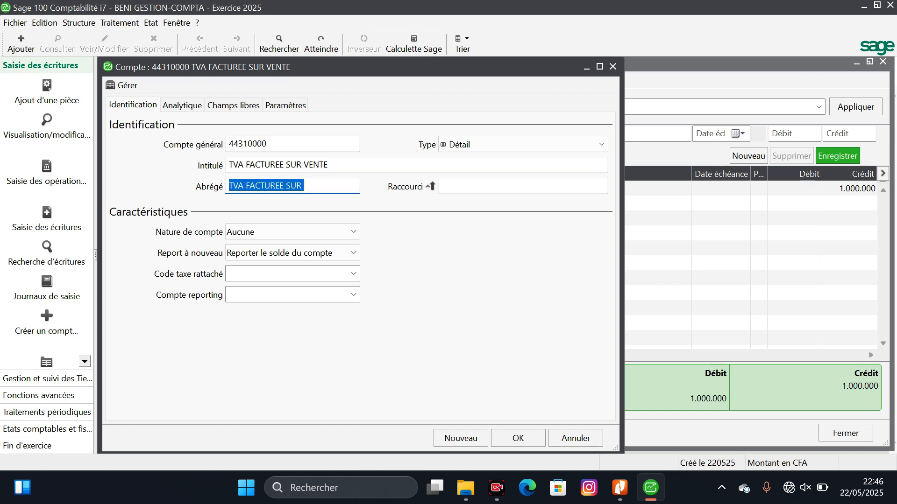
{"action": "left_click", "coordinate": [520, 440]}
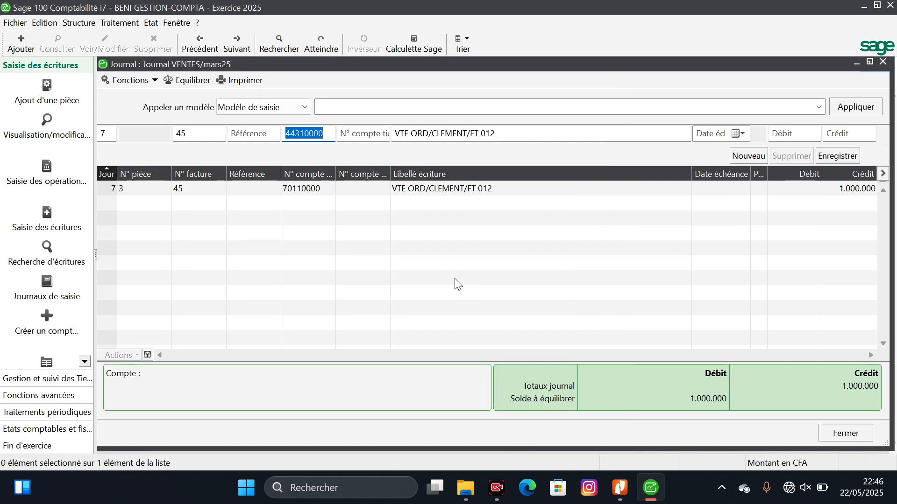
Step: Prefix the VAT line's label with TVA/, clear its suggested debit and record it with a credit of 180000
{"action": "left_click", "coordinate": [395, 134]}
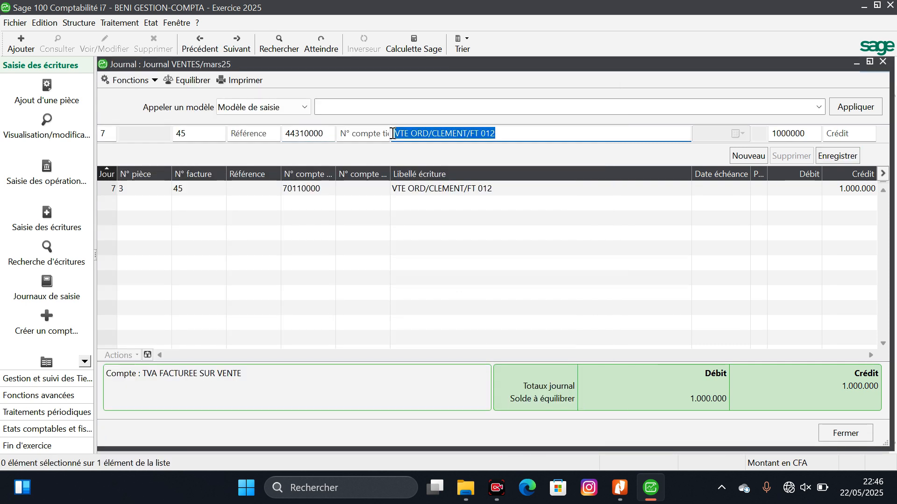
{"action": "left_click", "coordinate": [390, 132]}
{"action": "type", "text": "TVA/"}
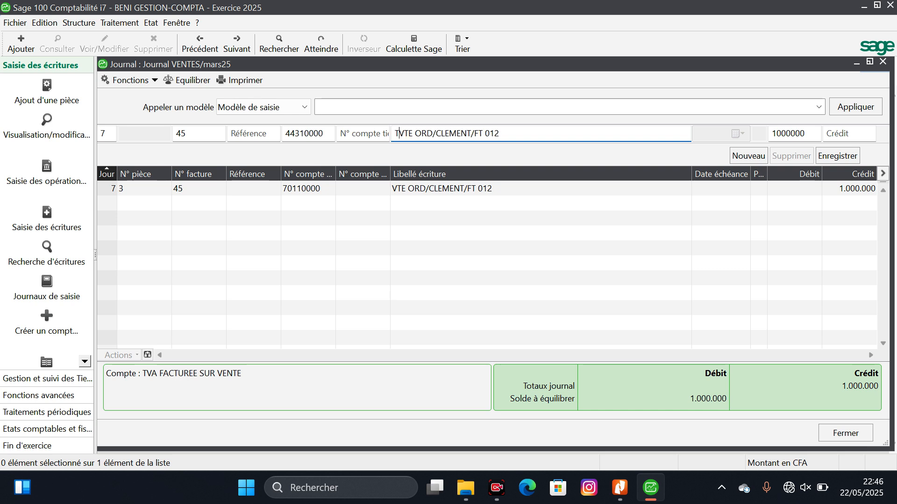
{"action": "key", "text": "Tab"}
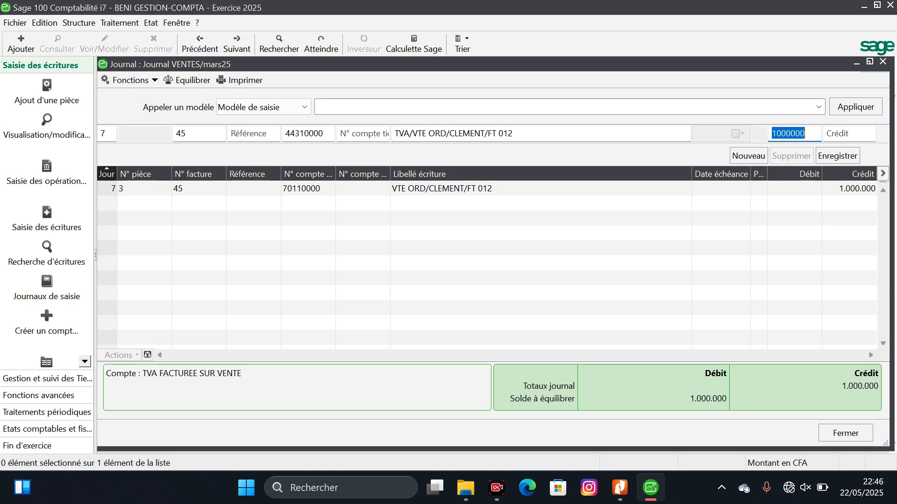
{"action": "key", "text": "Delete"}
{"action": "key", "text": "Tab"}
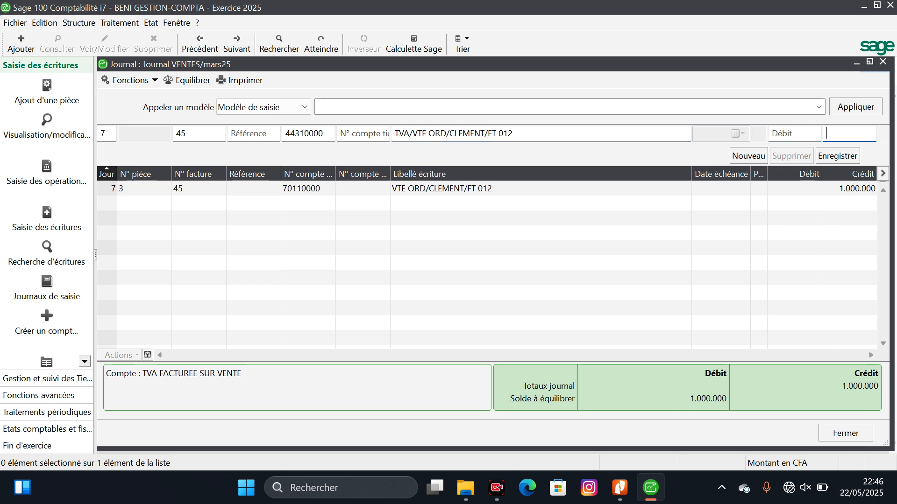
{"action": "type", "text": "180000"}
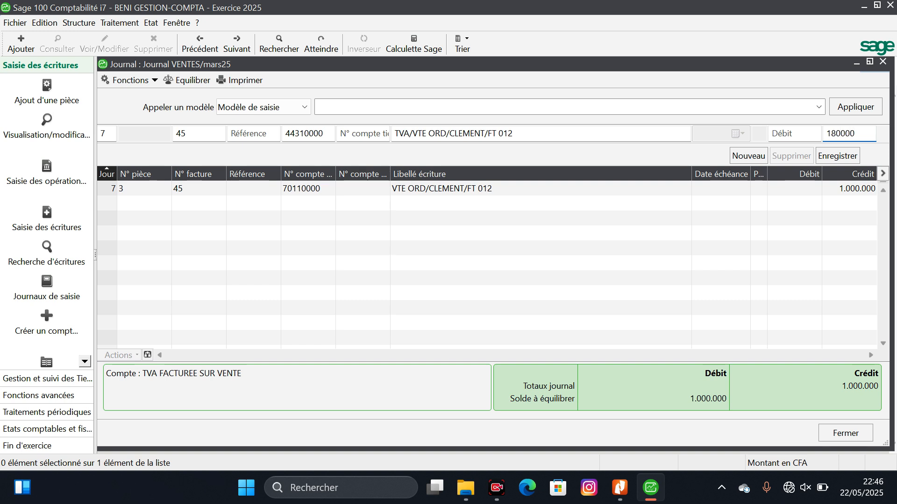
{"action": "key", "text": "Return"}
Step: Enter third-party account 411100 on the next journal line and create it as a client titled with the customer's name
{"action": "key", "text": "Tab"}
{"action": "key", "text": "Tab"}
{"action": "key", "text": "Tab"}
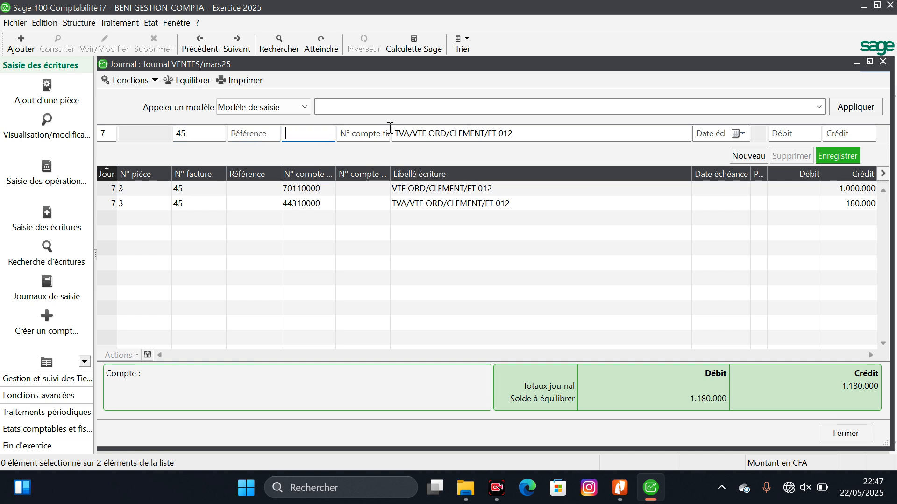
{"action": "key", "text": "Tab"}
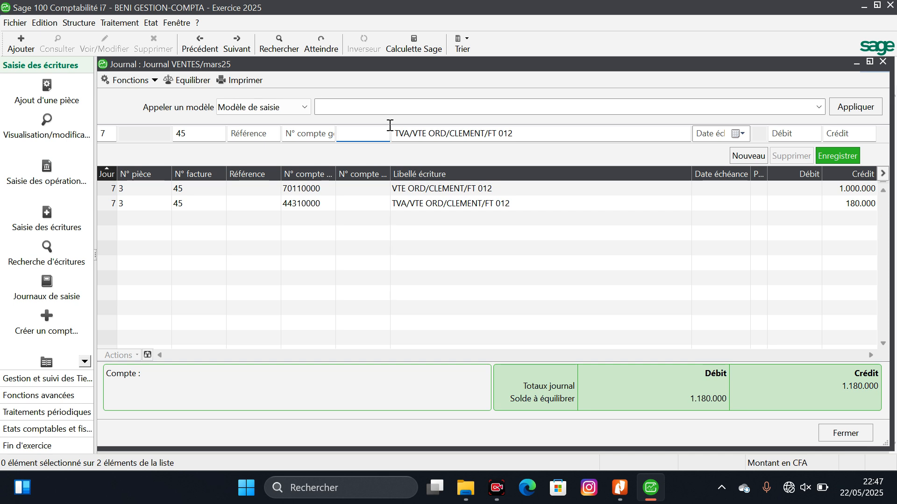
{"action": "type", "text": "411100"}
{"action": "key", "text": "Tab"}
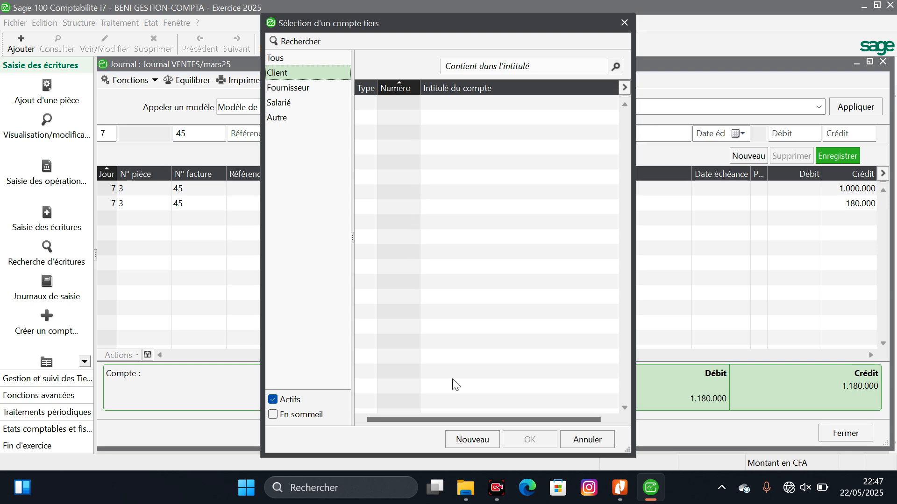
{"action": "left_click", "coordinate": [472, 439]}
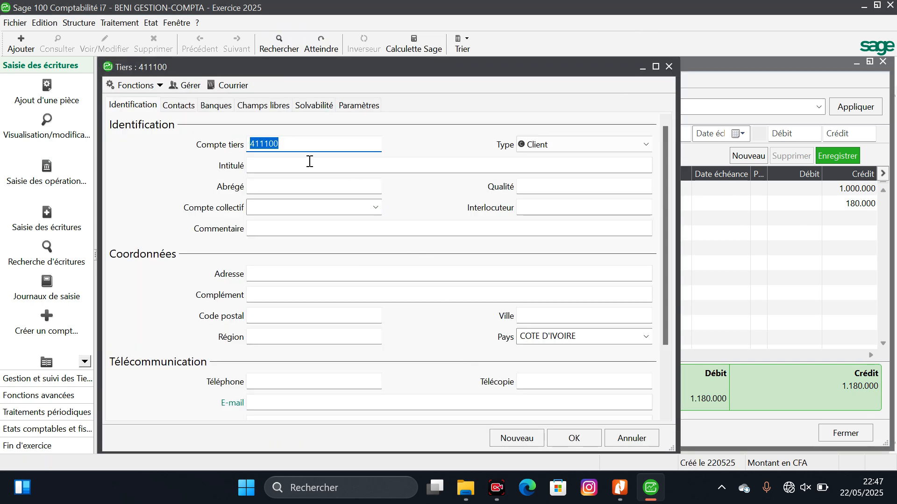
{"action": "left_click", "coordinate": [309, 162]}
{"action": "type", "text": "CLEM"}
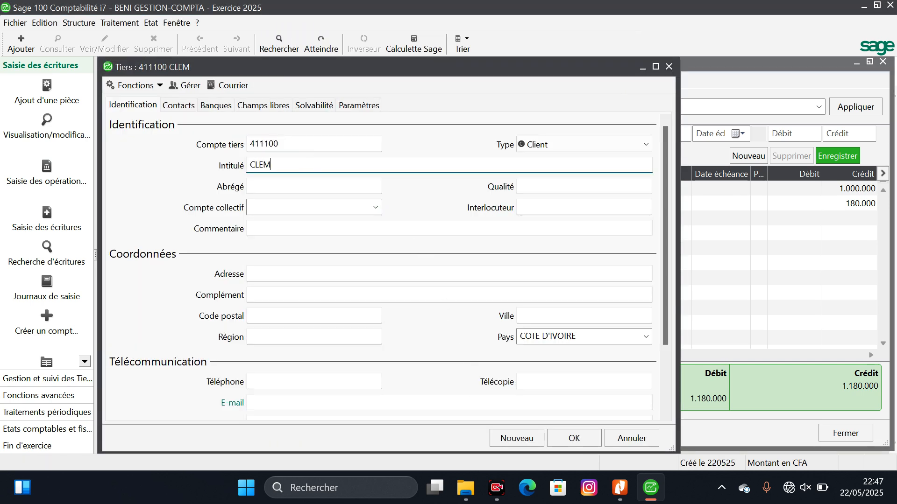
{"action": "type", "text": "ENT"}
{"action": "key", "text": "Tab"}
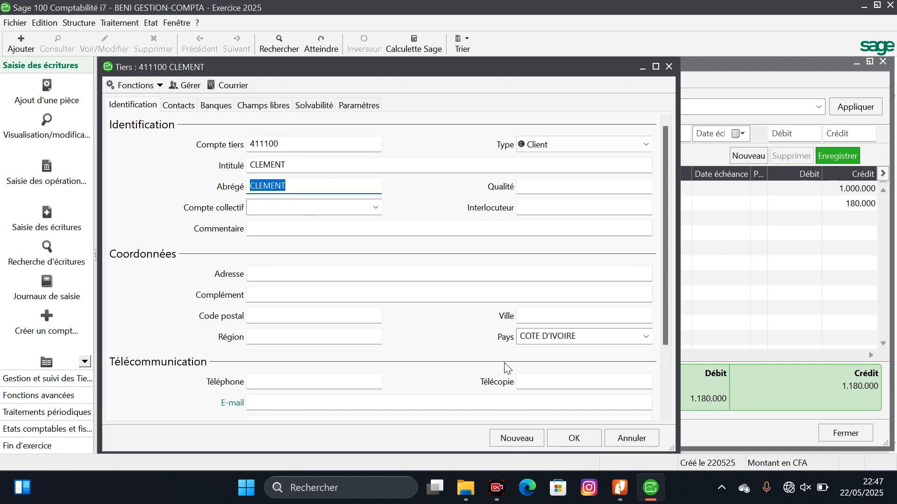
{"action": "left_click", "coordinate": [570, 437]}
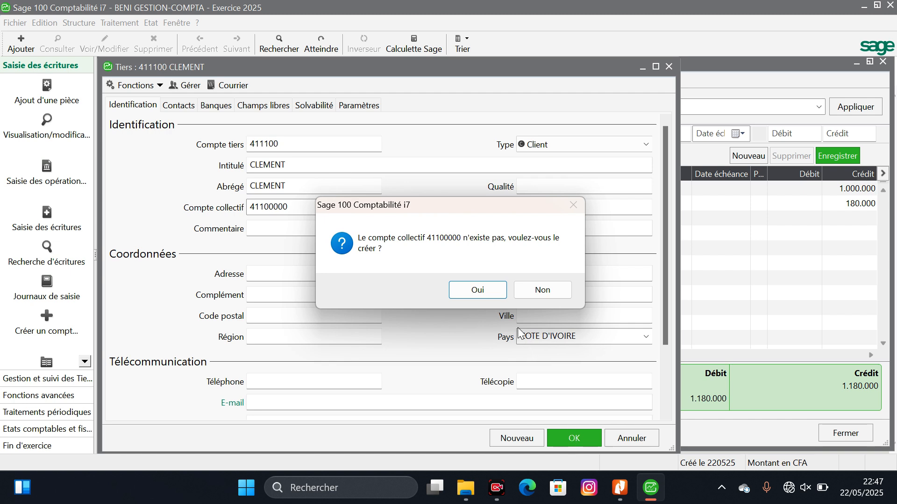
Step: Create the missing collective account 41100000 with CLIENTS as both title and short name, and save it with the client
{"action": "left_click", "coordinate": [478, 290]}
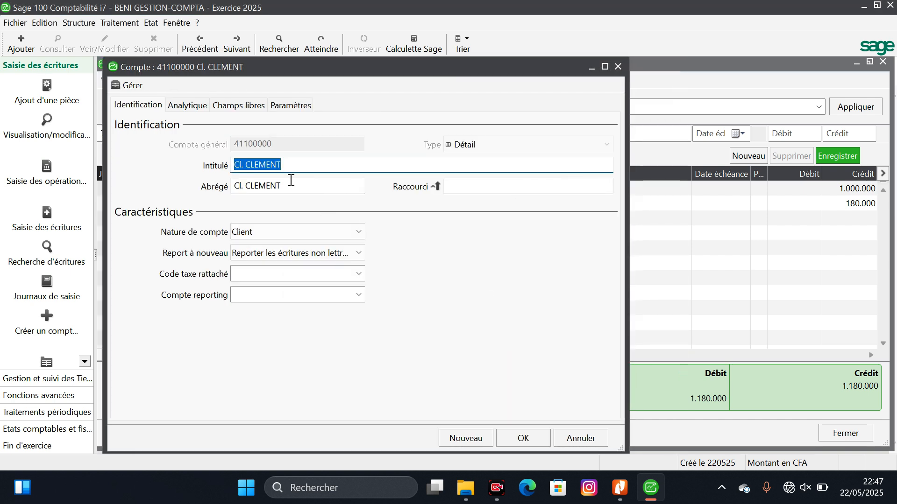
{"action": "type", "text": "CLIENTS"}
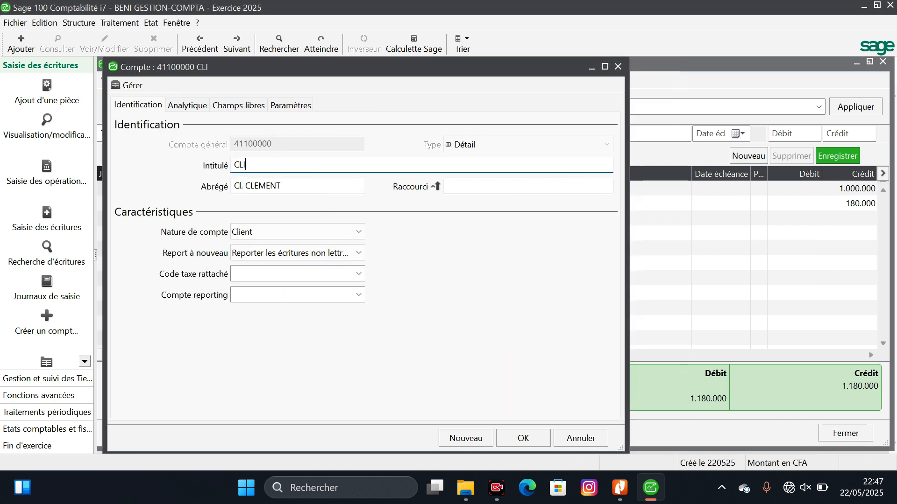
{"action": "key", "text": "Tab"}
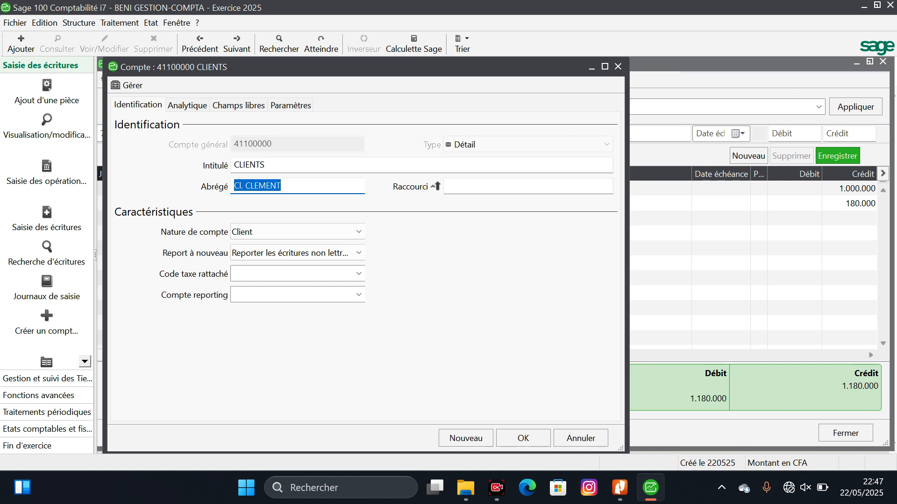
{"action": "key", "text": "BackSpace"}
{"action": "left_click", "coordinate": [283, 159]}
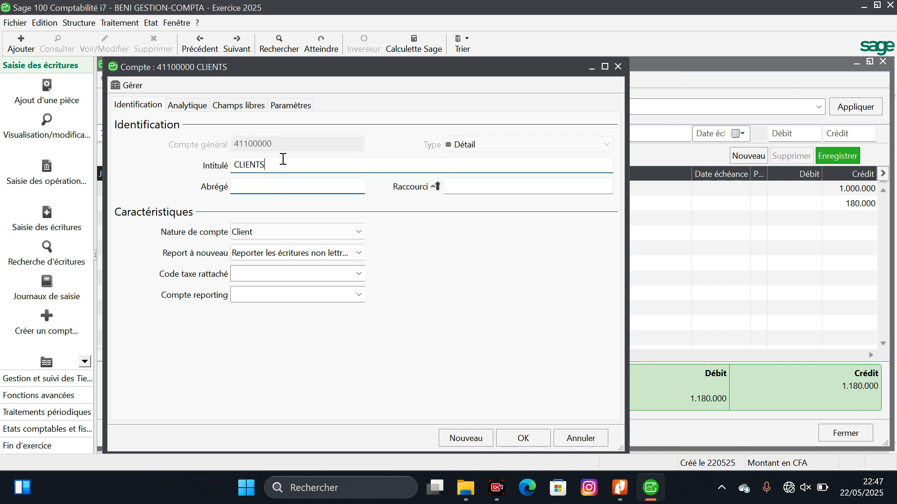
{"action": "key", "text": "Tab"}
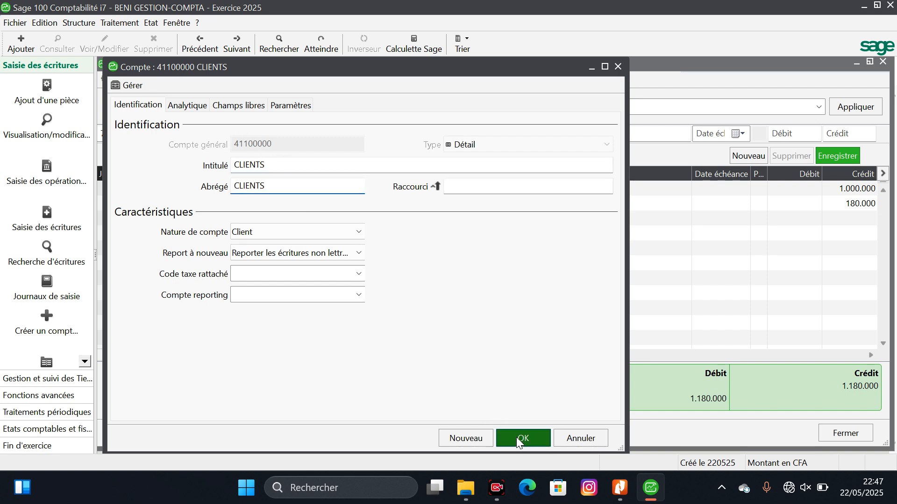
{"action": "left_click", "coordinate": [518, 440]}
Step: Remove the TVA/ prefix from the client line's label, set its due date to 17 March 2025 and record the 1180000 debit
{"action": "key", "text": "Tab"}
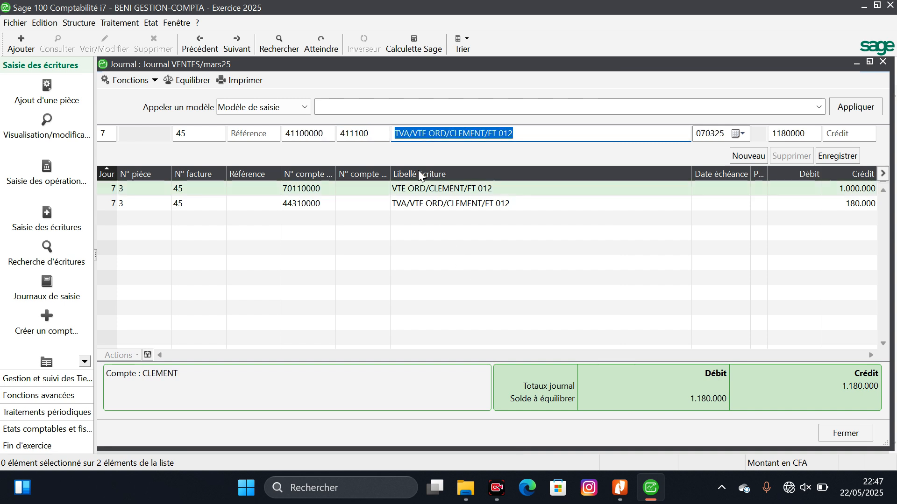
{"action": "left_click", "coordinate": [410, 131]}
{"action": "key", "text": "BackSpace"}
{"action": "key", "text": "BackSpace"}
{"action": "key", "text": "BackSpace"}
{"action": "key", "text": "BackSpace"}
{"action": "key", "text": "Tab"}
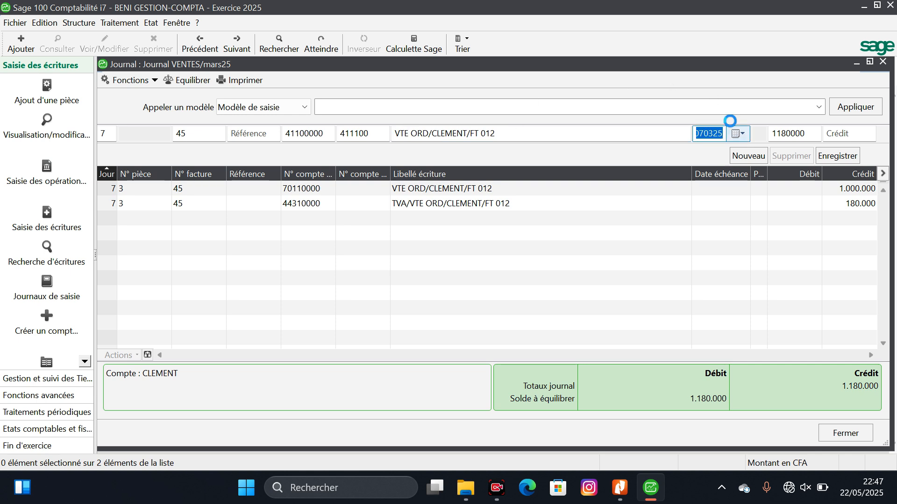
{"action": "left_click", "coordinate": [741, 135]}
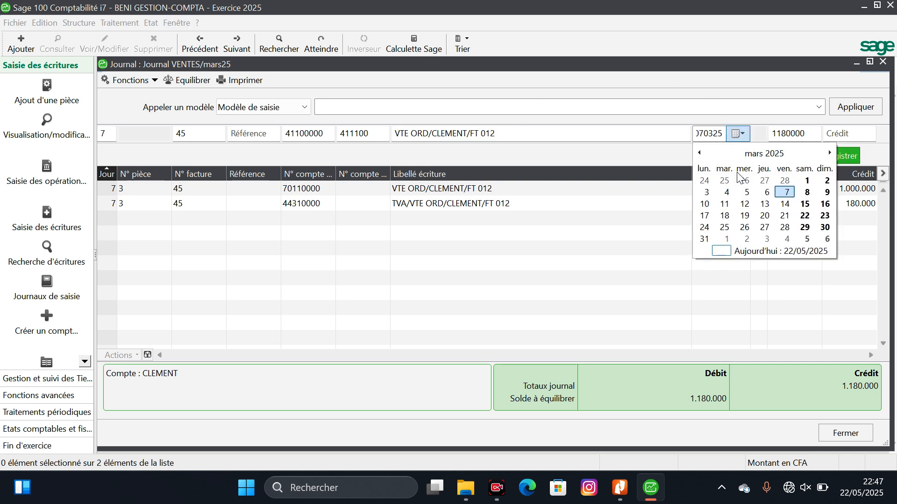
{"action": "left_click", "coordinate": [704, 216]}
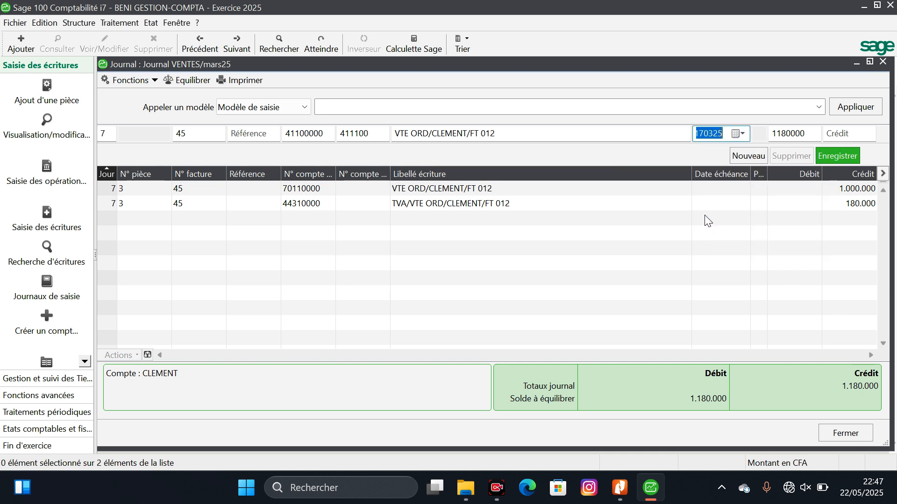
{"action": "left_click", "coordinate": [840, 158]}
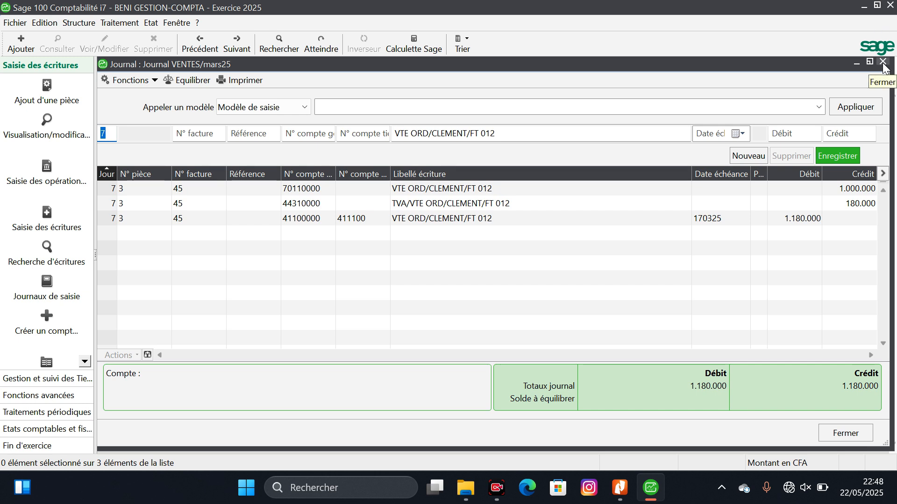
Step: Open the bank journal BQ for period mars25 and dismiss the fiscal backup notice
{"action": "left_click", "coordinate": [153, 83]}
{"action": "left_click", "coordinate": [145, 140]}
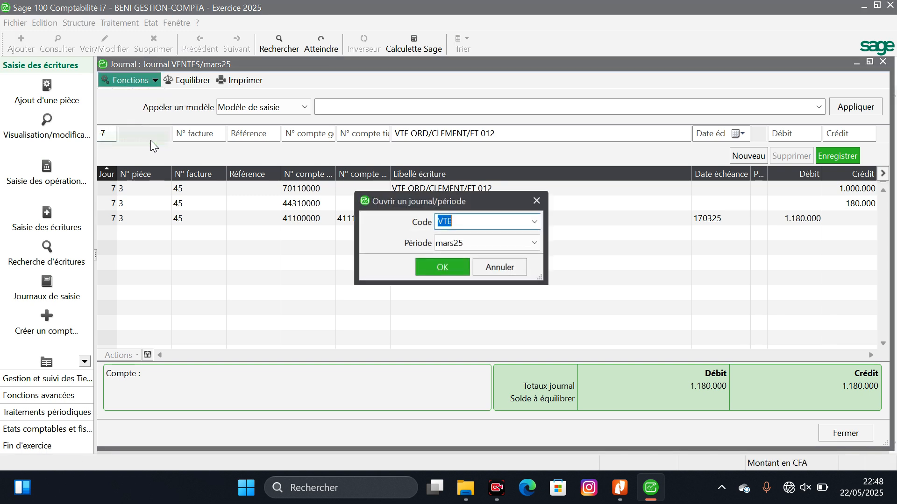
{"action": "key", "text": "BackSpace"}
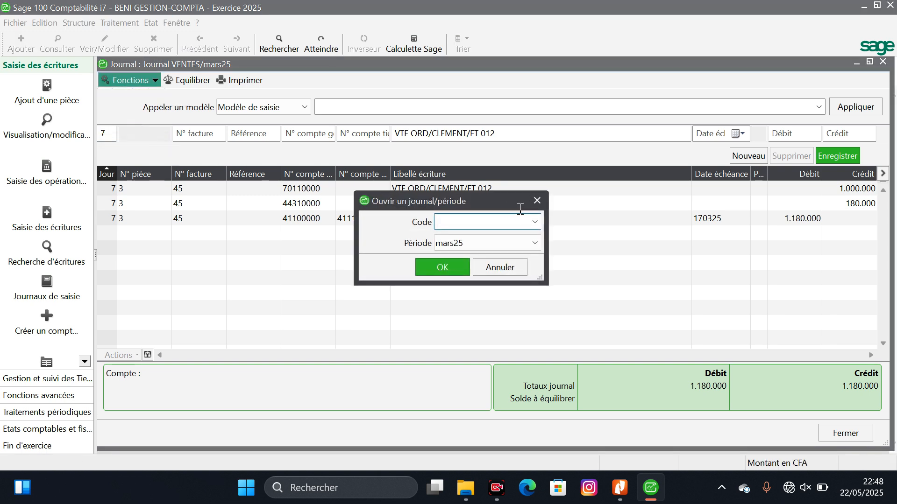
{"action": "left_click", "coordinate": [534, 222]}
{"action": "left_click", "coordinate": [528, 235]}
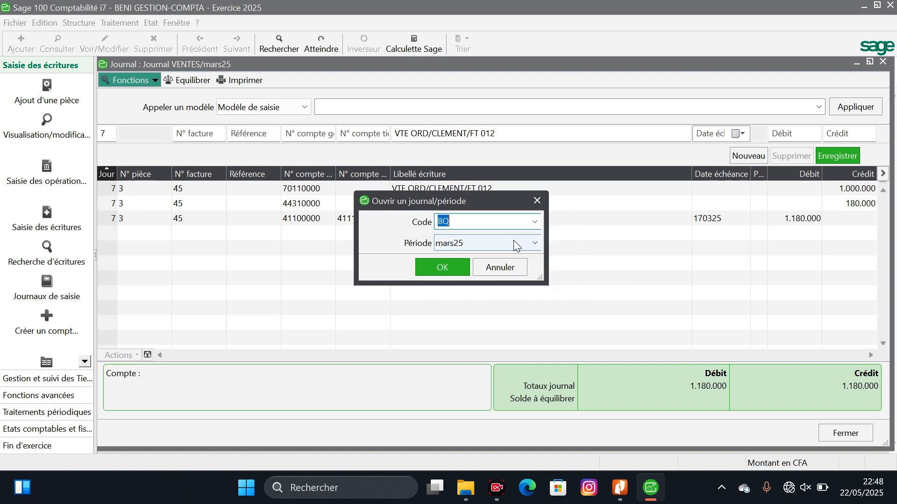
{"action": "left_click", "coordinate": [440, 268]}
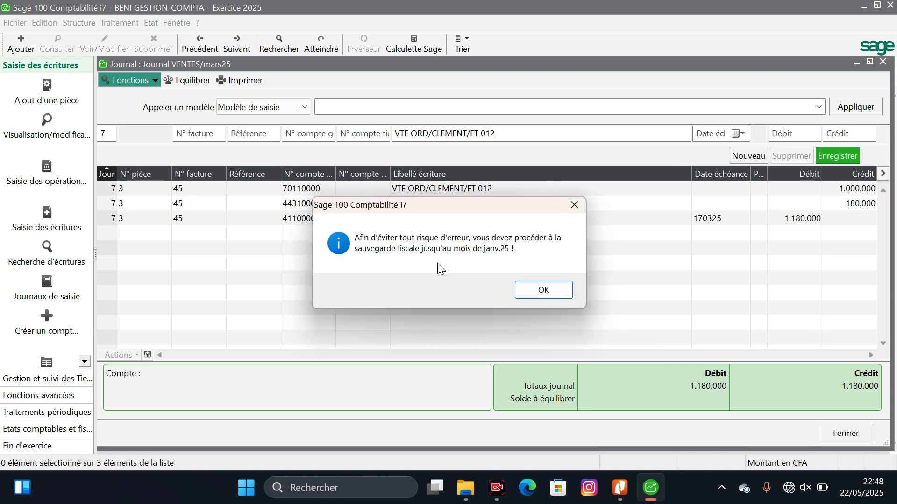
{"action": "left_click", "coordinate": [540, 287]}
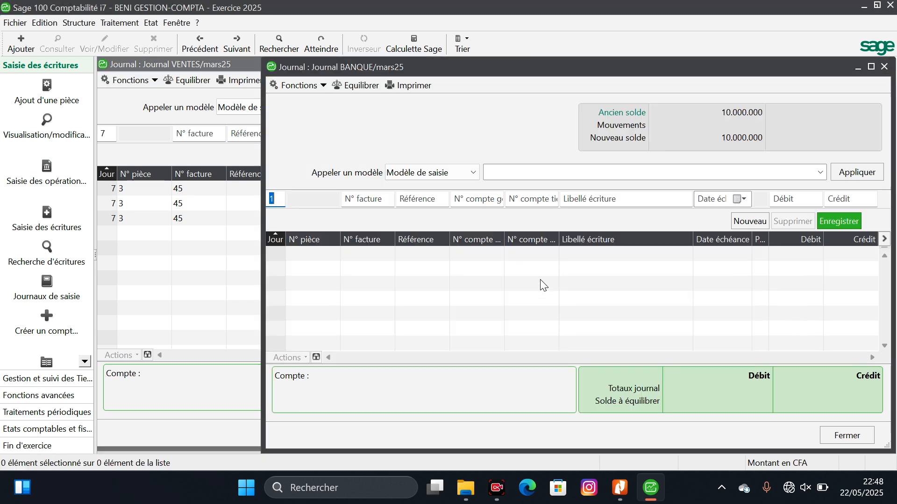
Step: Close the purchases and sales journals, leaving only the March 2025 bank journal open and maximized
{"action": "left_click", "coordinate": [859, 69]}
{"action": "left_click", "coordinate": [856, 61]}
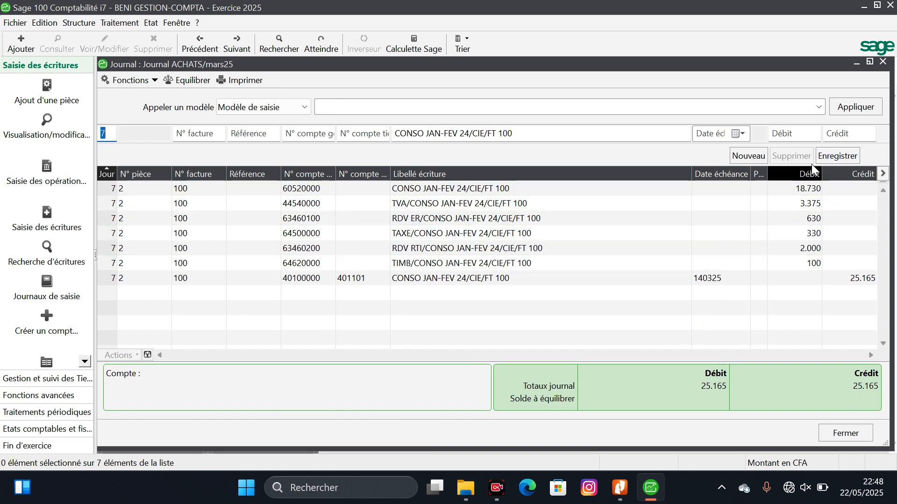
{"action": "left_click", "coordinate": [883, 62]}
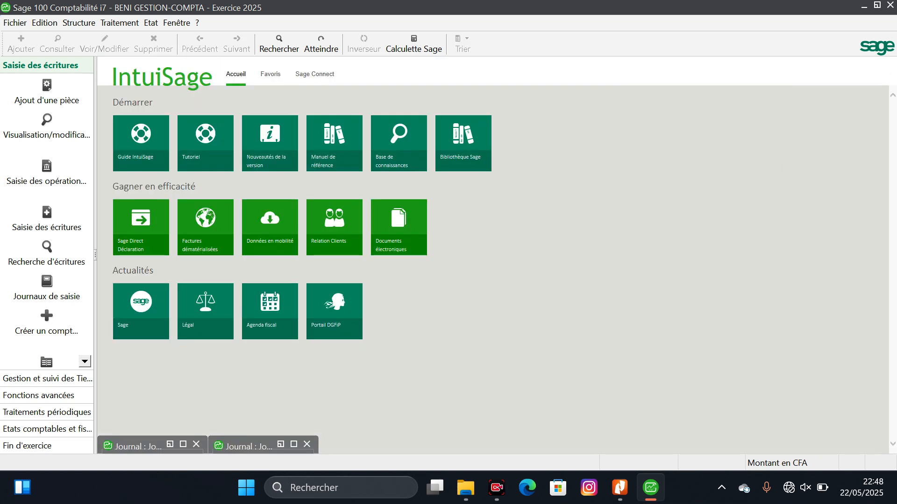
{"action": "left_click", "coordinate": [280, 444]}
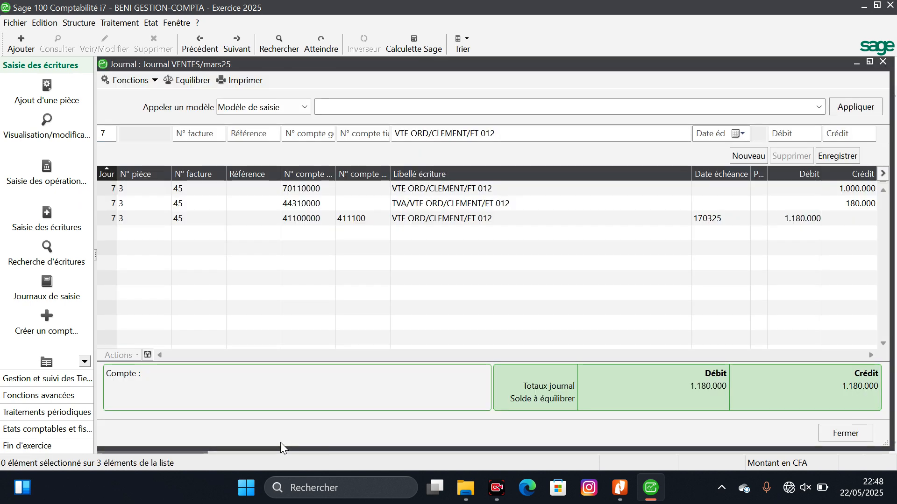
{"action": "left_click", "coordinate": [882, 61]}
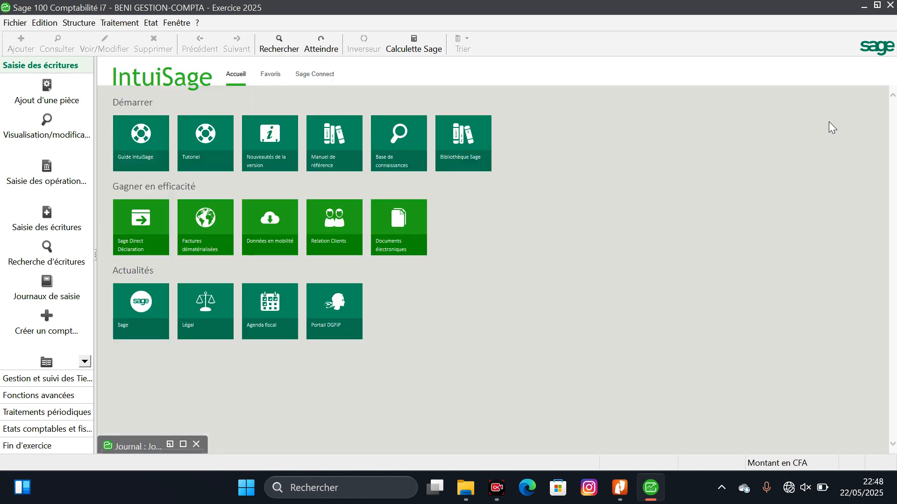
{"action": "left_click", "coordinate": [168, 443]}
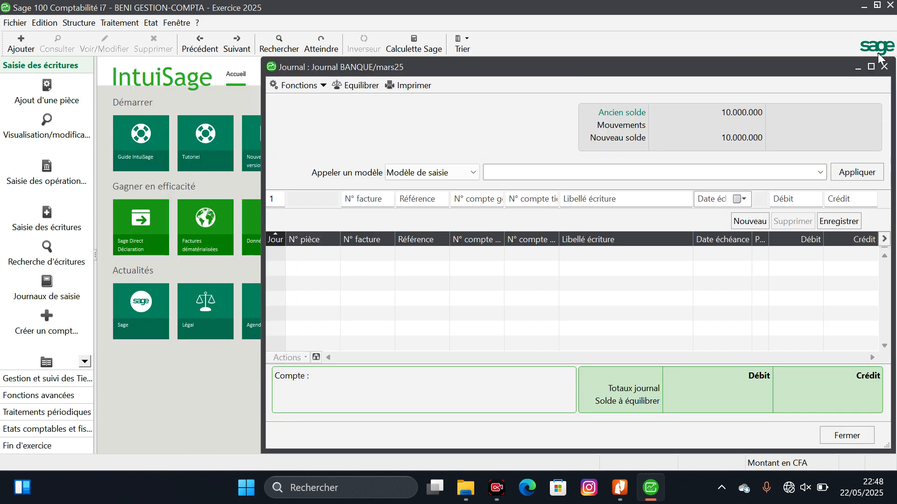
{"action": "left_click", "coordinate": [871, 67]}
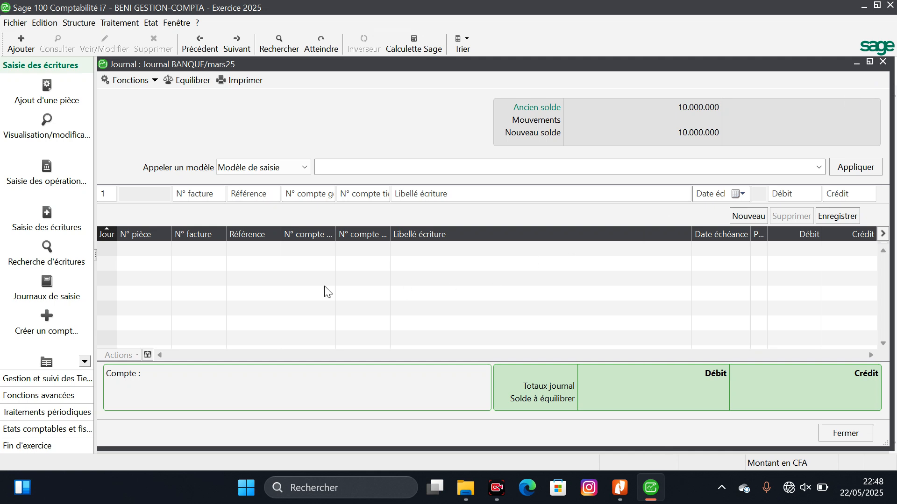
Step: Start a bank journal line on day 14 for invoice 100 with supplier account 401101 CIE
{"action": "left_click", "coordinate": [105, 194]}
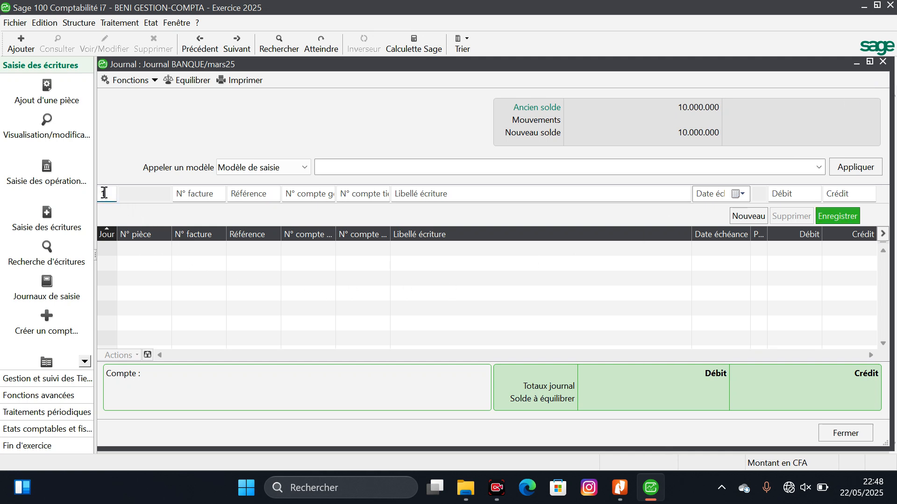
{"action": "type", "text": "4"}
{"action": "key", "text": "Tab"}
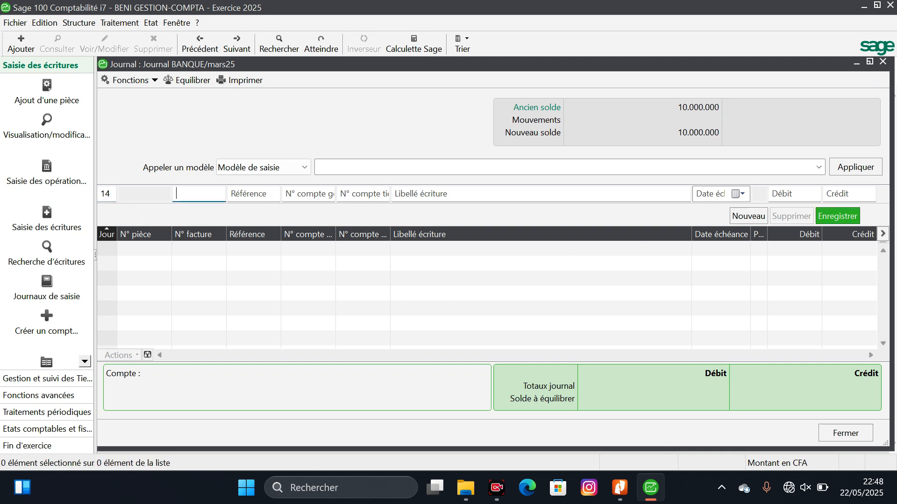
{"action": "type", "text": "100"}
{"action": "key", "text": "Tab"}
{"action": "key", "text": "Tab"}
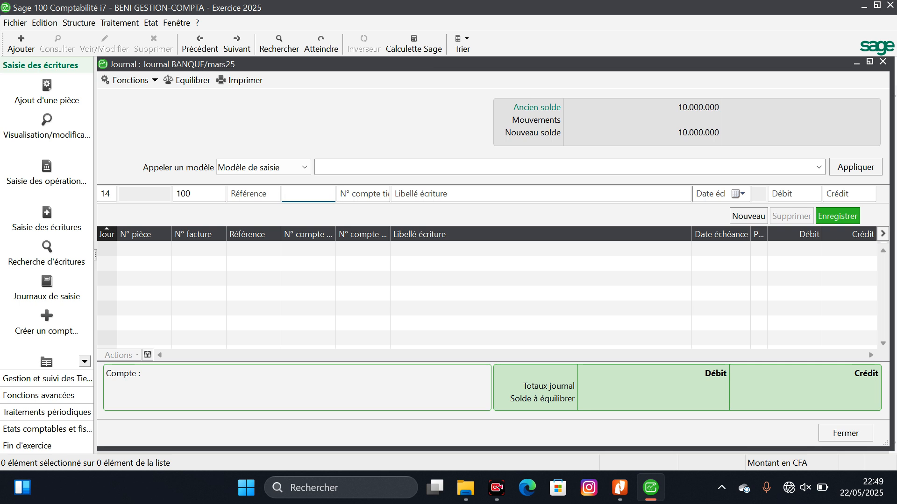
{"action": "key", "text": "Tab"}
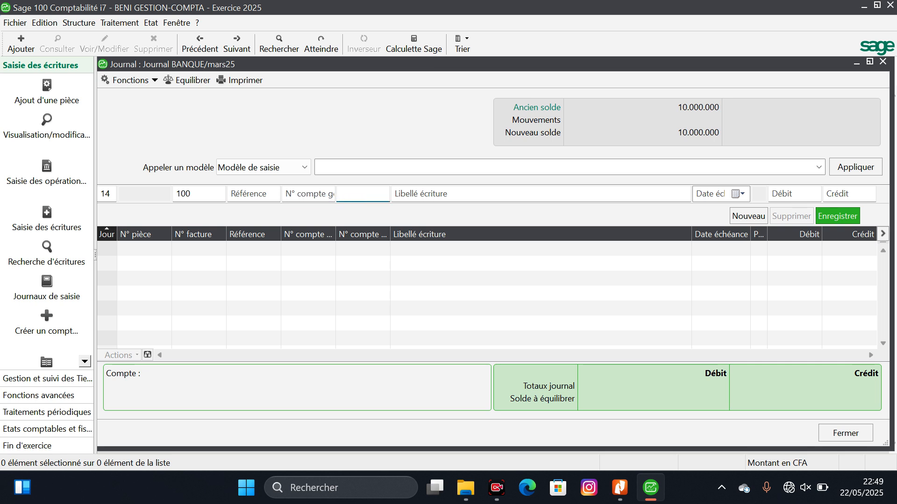
{"action": "type", "text": "401"}
{"action": "key", "text": "Tab"}
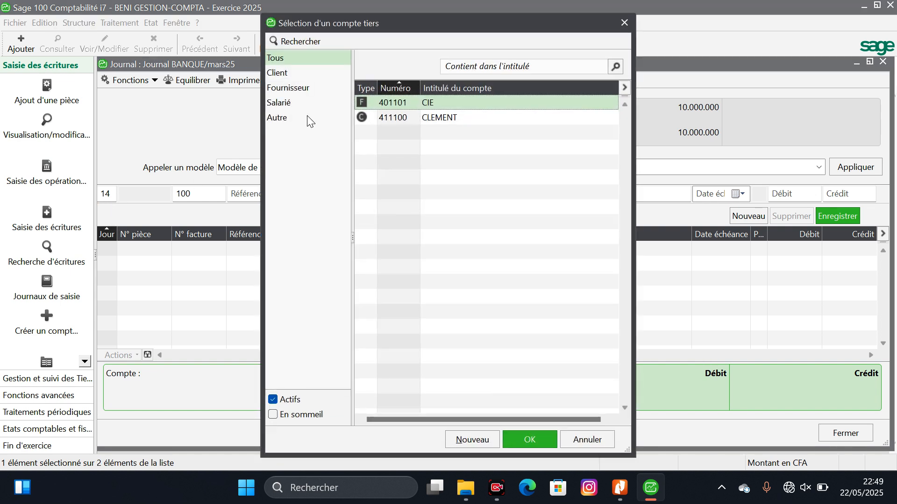
{"action": "left_click", "coordinate": [533, 447]}
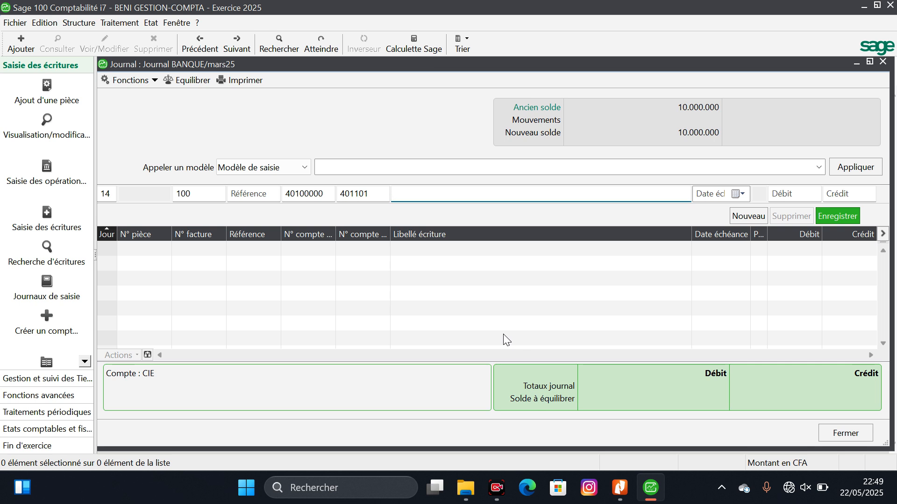
Step: Label the supplier line CHQ NSIA 6357/CIE/JAN-FEV 25/FT 100, set its due date to 14 May 2025 and record a debit of 25165
{"action": "type", "text": "CHQ NSIA 6357/CIE/JAN"}
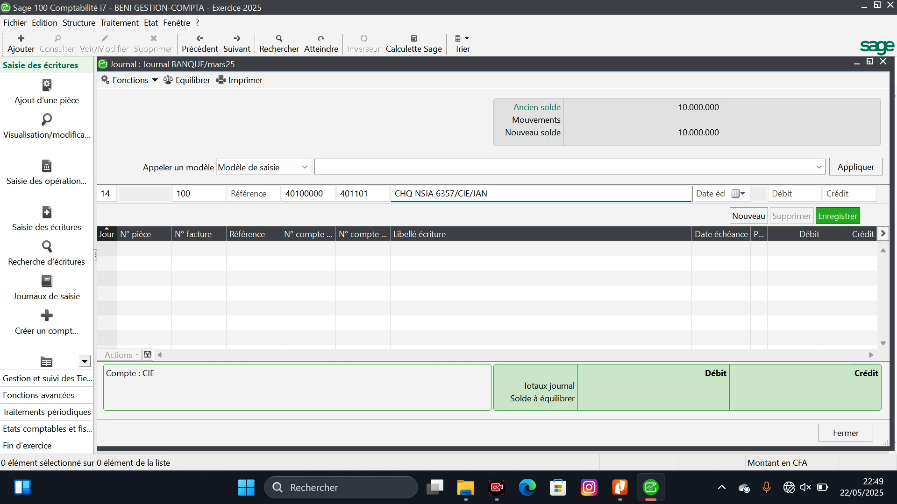
{"action": "type", "text": "-FEV 25/FT 100"}
{"action": "key", "text": "Tab"}
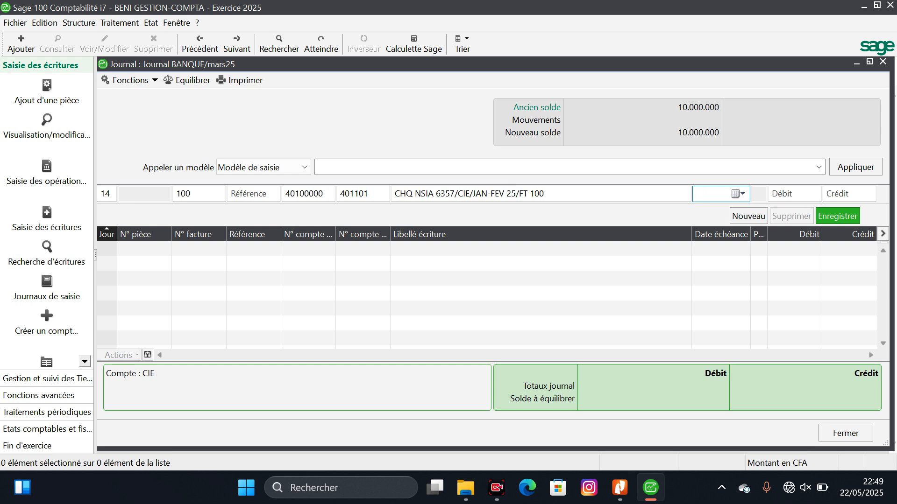
{"action": "left_click", "coordinate": [736, 195]}
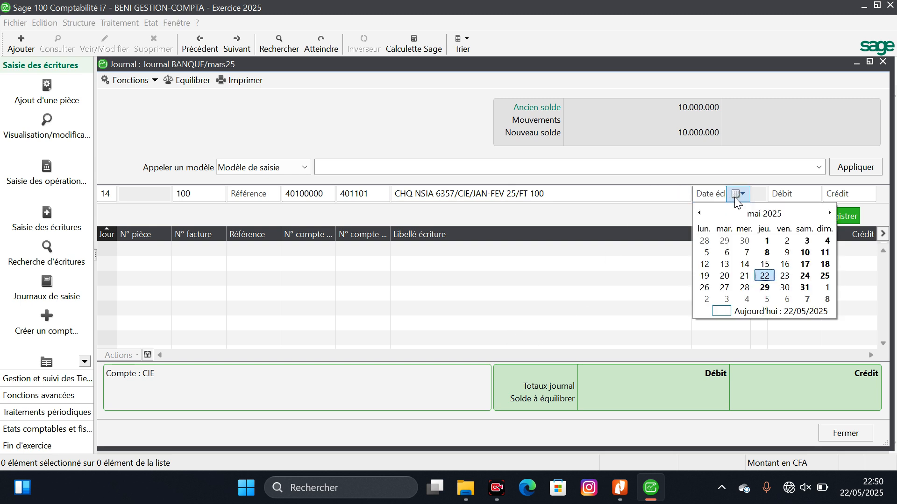
{"action": "left_click", "coordinate": [745, 265]}
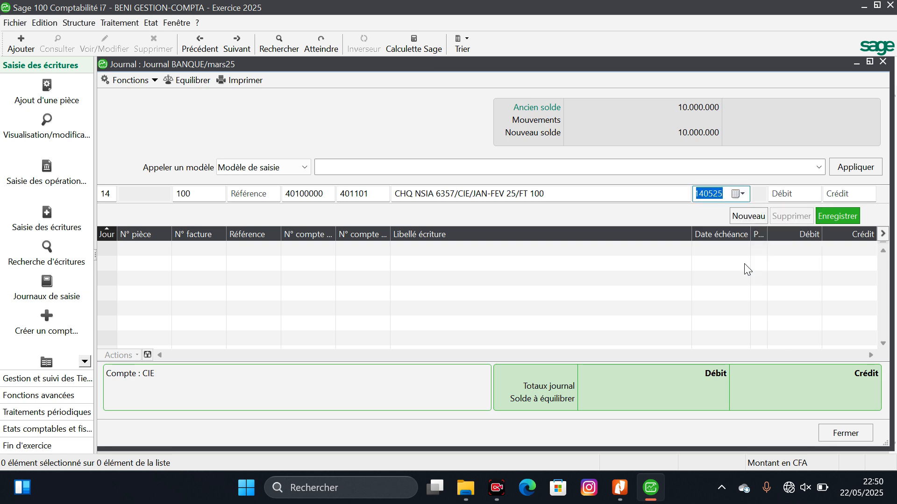
{"action": "key", "text": "Tab"}
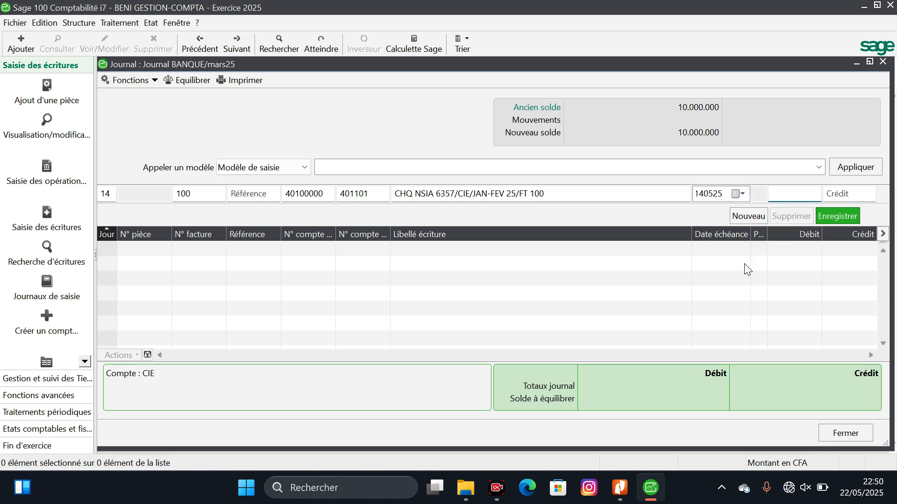
{"action": "type", "text": "25165"}
{"action": "key", "text": "Return"}
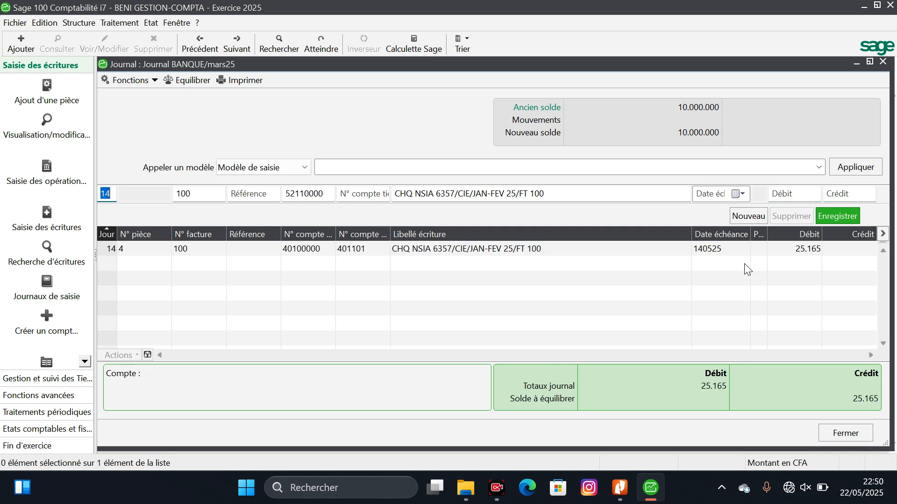
Step: Assign stamp duty account 6462 to the second line of invoice 100 and copy its existing label
{"action": "key", "text": "Tab"}
{"action": "key", "text": "Tab"}
{"action": "key", "text": "Tab"}
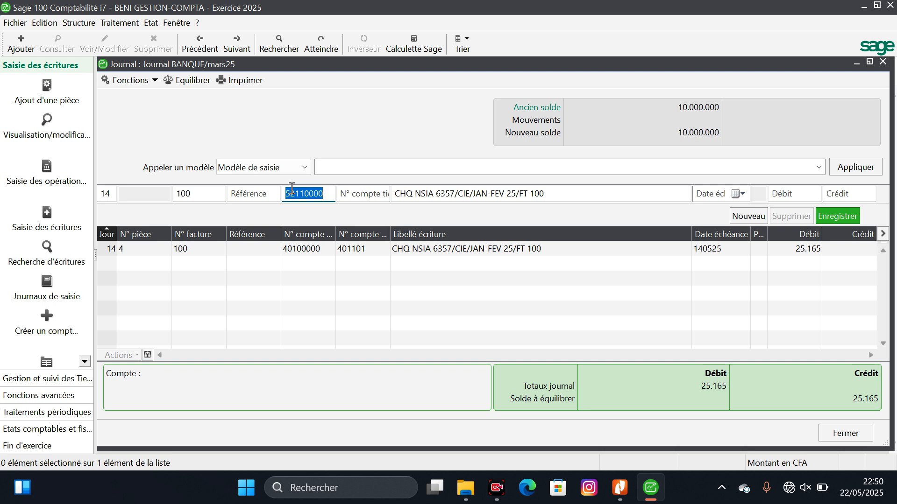
{"action": "type", "text": "6462"}
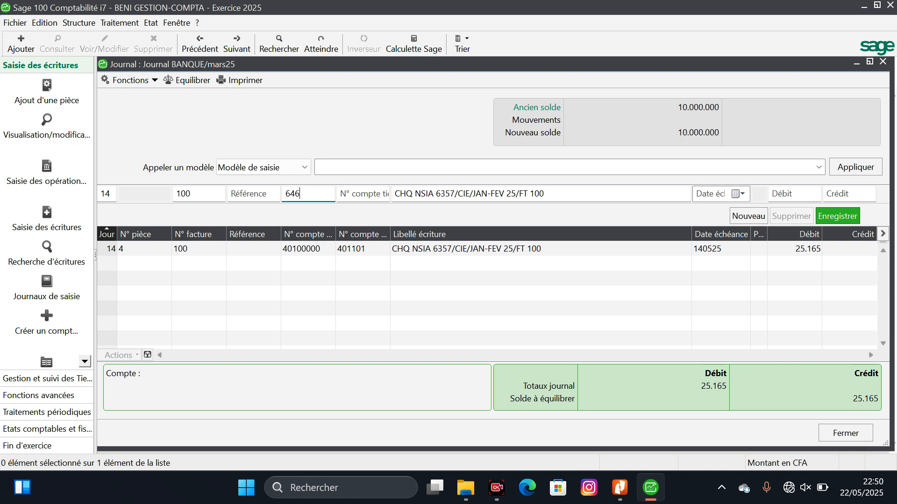
{"action": "key", "text": "Tab"}
{"action": "key", "text": "ctrl+c"}
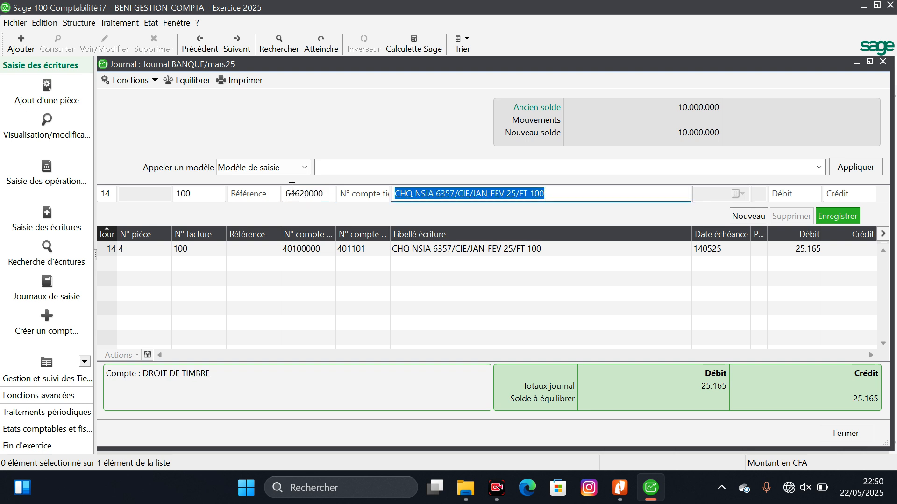
Step: Change the stamp duty line's label to TIMB/CIE/JAN-FEV 25/FT 100 and record it with a debit of -100
{"action": "left_click", "coordinate": [448, 186]}
{"action": "key", "text": "BackSpace"}
{"action": "key", "text": "BackSpace"}
{"action": "key", "text": "BackSpace"}
{"action": "key", "text": "BackSpace"}
{"action": "key", "text": "BackSpace"}
{"action": "key", "text": "BackSpace"}
{"action": "key", "text": "BackSpace"}
{"action": "key", "text": "BackSpace"}
{"action": "key", "text": "BackSpace"}
{"action": "key", "text": "BackSpace"}
{"action": "key", "text": "BackSpace"}
{"action": "key", "text": "BackSpace"}
{"action": "key", "text": "BackSpace"}
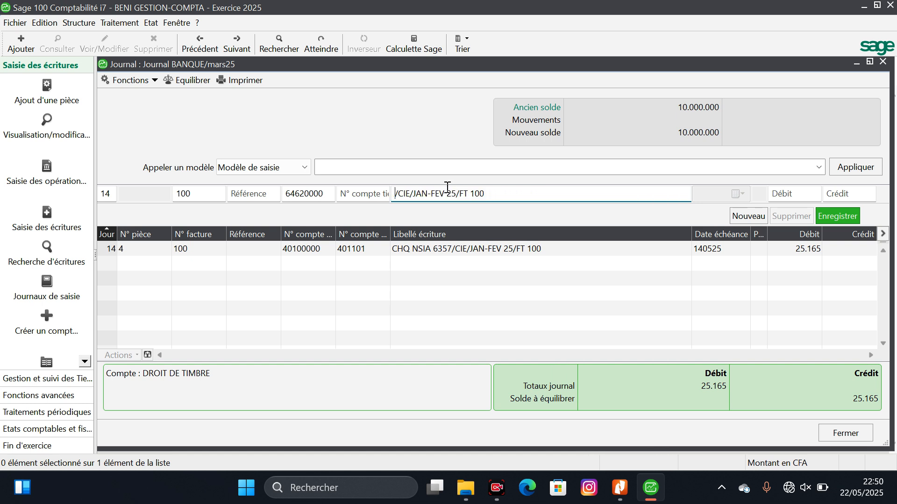
{"action": "type", "text": "TIMB"}
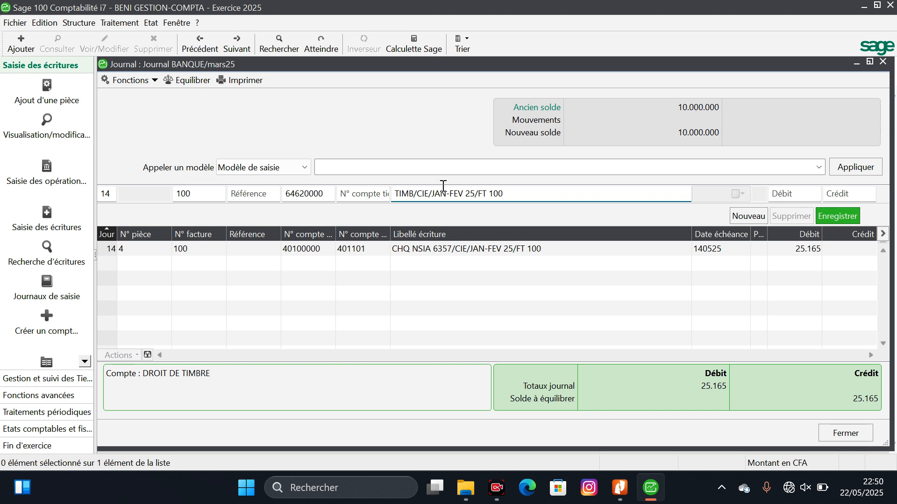
{"action": "key", "text": "Tab"}
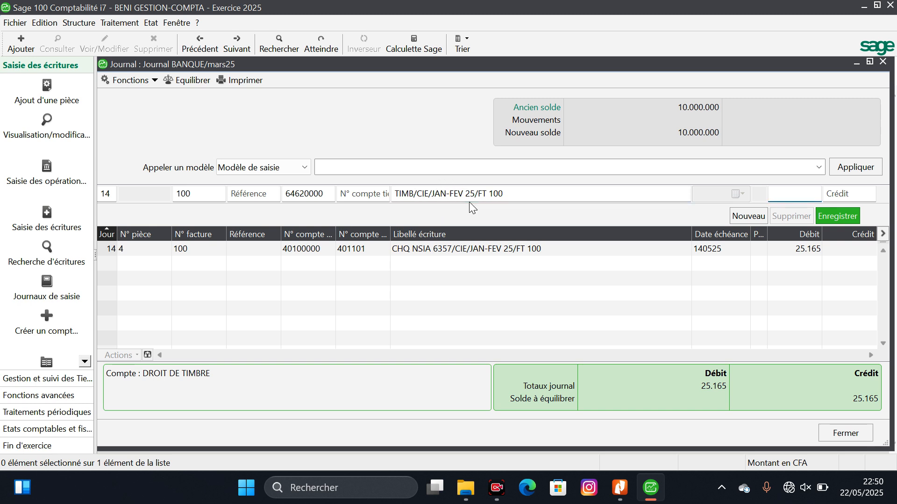
{"action": "type", "text": "-100"}
{"action": "key", "text": "Return"}
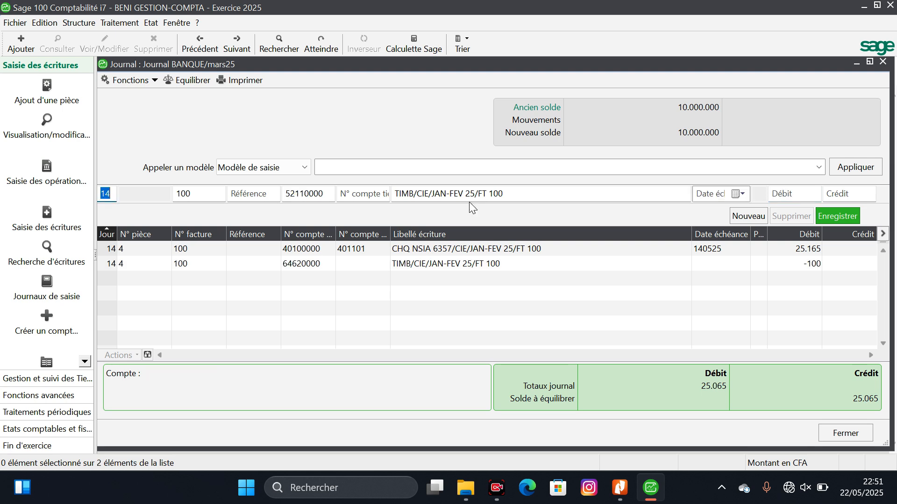
Step: Record the balancing credit of 25065 on bank account 52110000 with the copied label CHQ NSIA 6357/CIE/JAN-FEV 25/FT 100
{"action": "key", "text": "Tab"}
{"action": "key", "text": "Tab"}
{"action": "key", "text": "Tab"}
{"action": "key", "text": "Tab"}
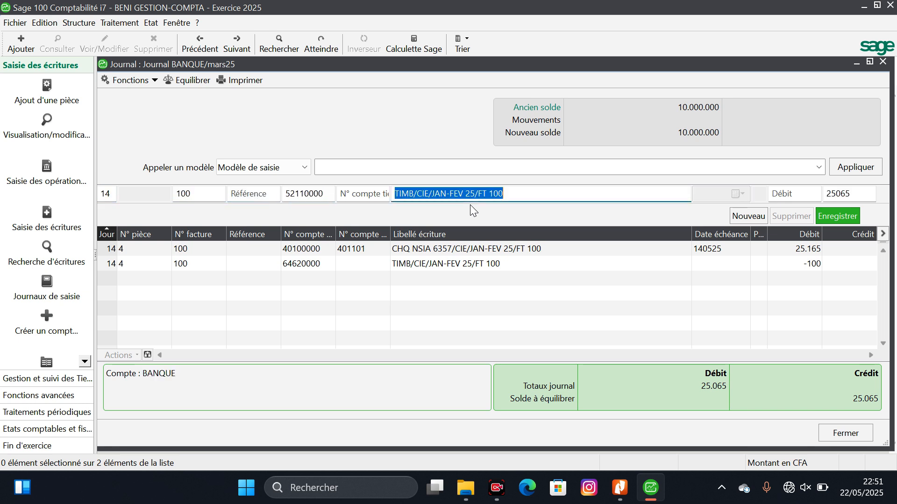
{"action": "key", "text": "ctrl+v"}
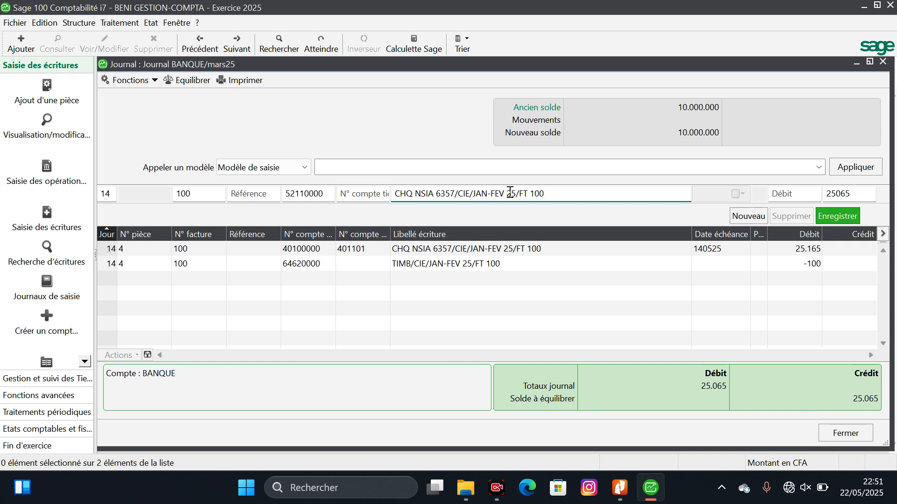
{"action": "left_click", "coordinate": [834, 215]}
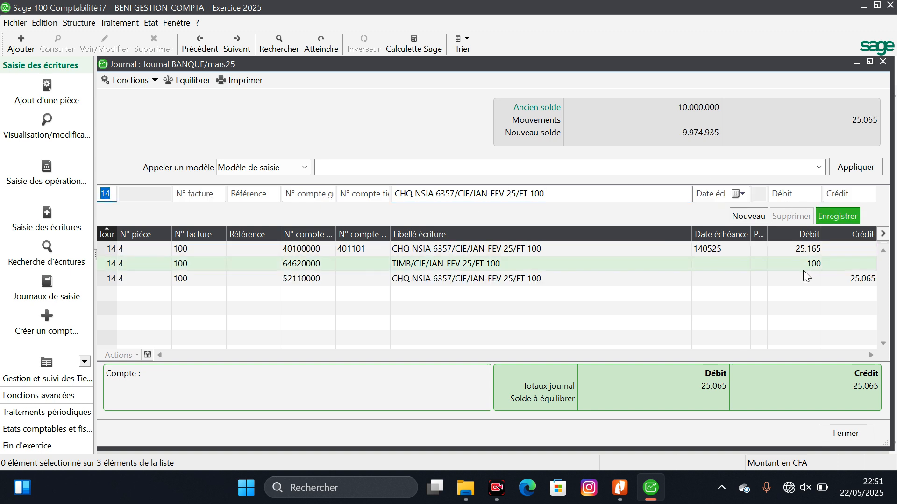
Step: Switch to the training PDF in Nitro Pro, review the alternative cheque payment entries for supplier CIE, and return to Sage
{"action": "left_click", "coordinate": [620, 487]}
{"action": "scroll", "coordinate": [446, 274], "scroll_direction": "down", "scroll_amount": 2}
{"action": "scroll", "coordinate": [446, 274], "scroll_direction": "down", "scroll_amount": 10}
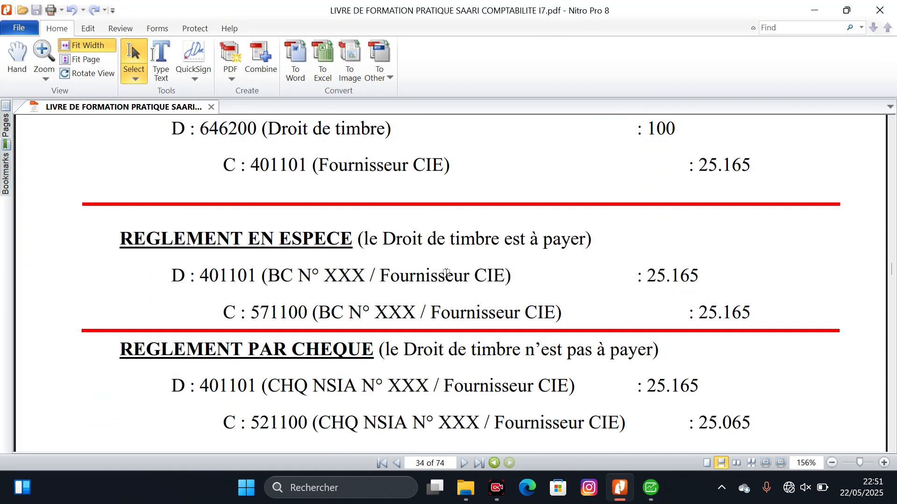
{"action": "scroll", "coordinate": [453, 268], "scroll_direction": "down", "scroll_amount": 3}
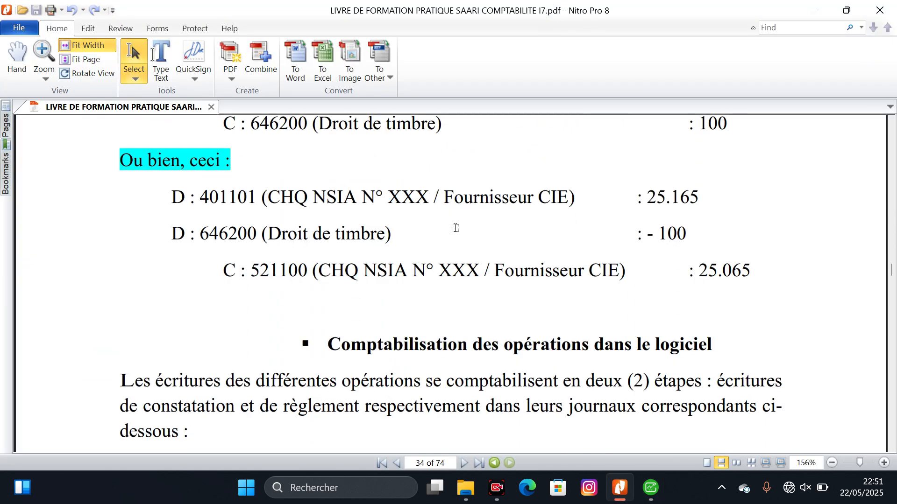
{"action": "left_click", "coordinate": [808, 9]}
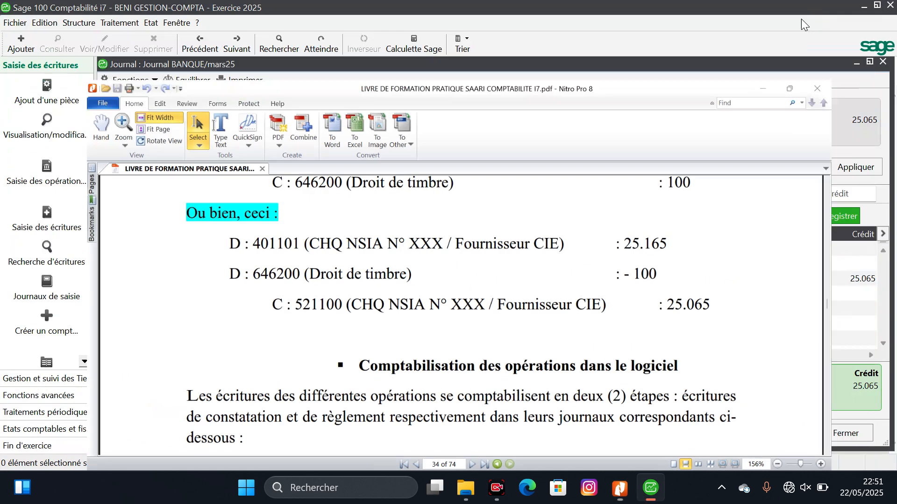